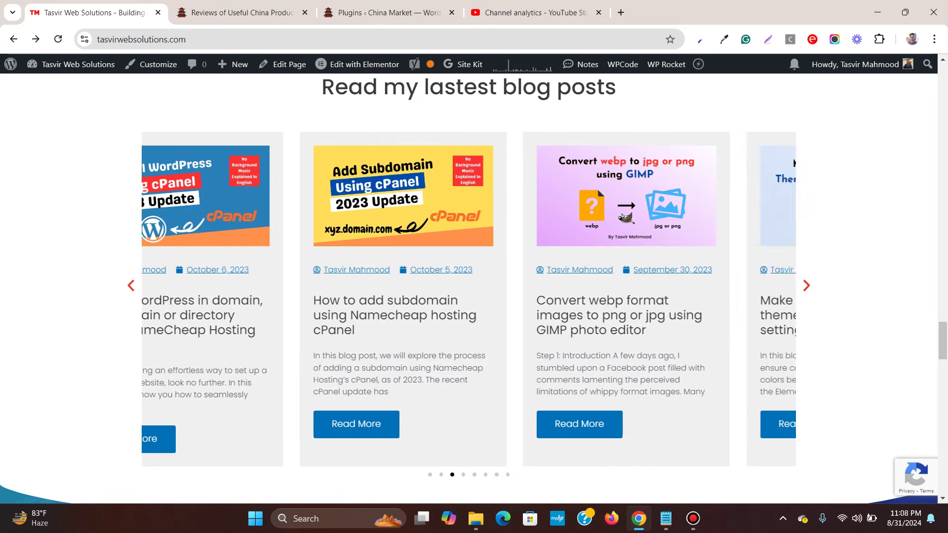
Examine the sliding blog post carousel on the web solutions home page, swiping through its cards
scroll(469, 288, "down", 1)
scroll(469, 289, "up", 1)
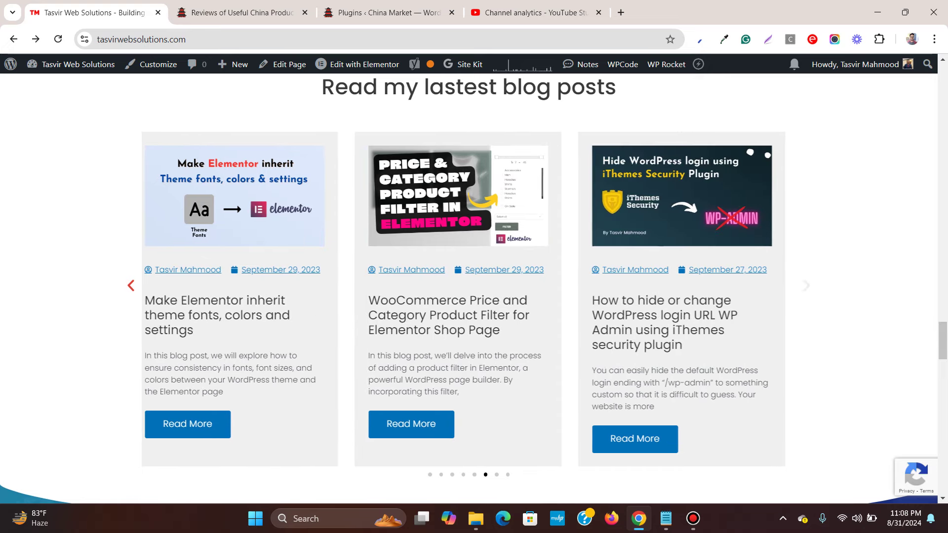
scroll(474, 288, "down", 3)
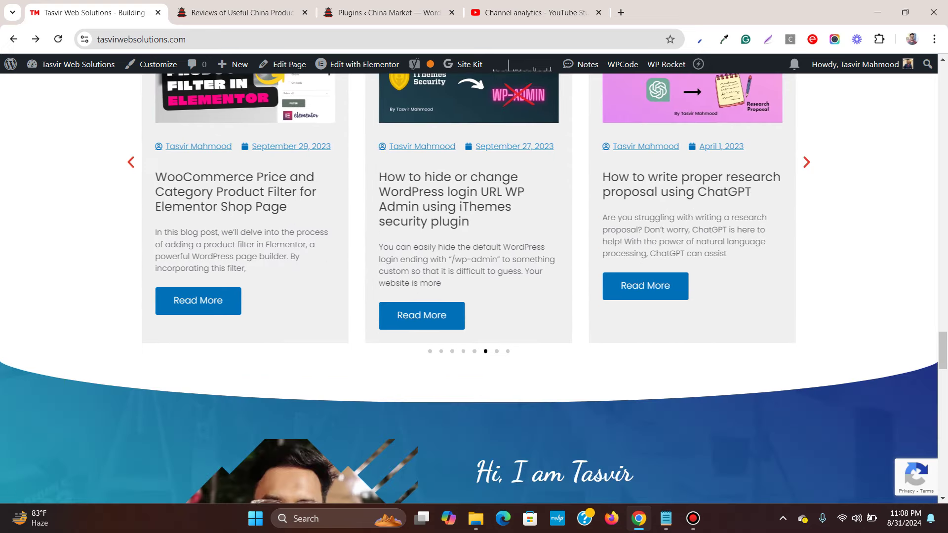
scroll(474, 288, "up", 4)
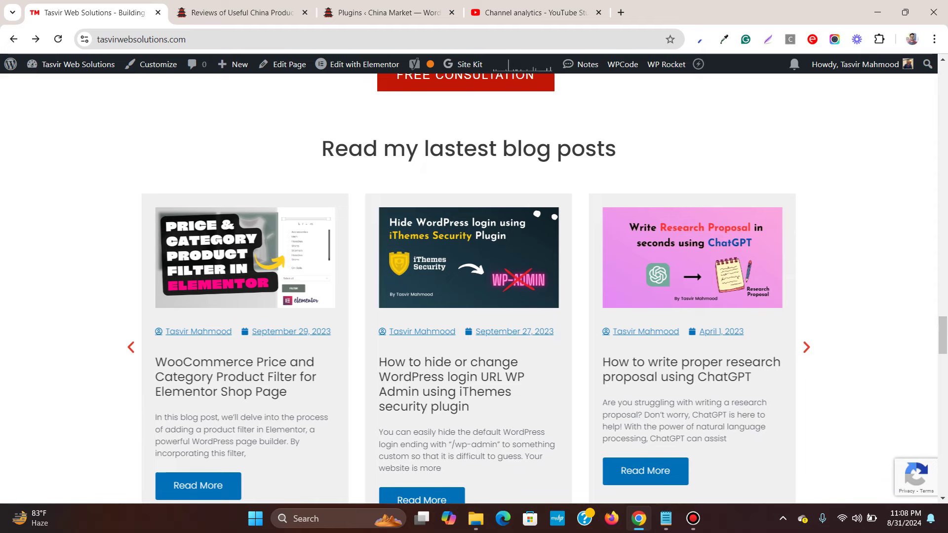
left_click_drag(656, 331, 163, 332)
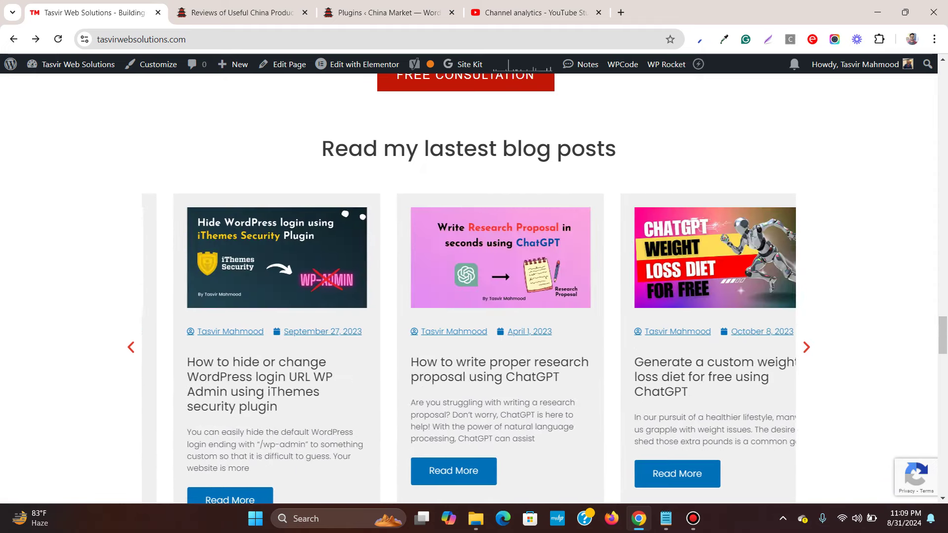
scroll(474, 288, "down", 1)
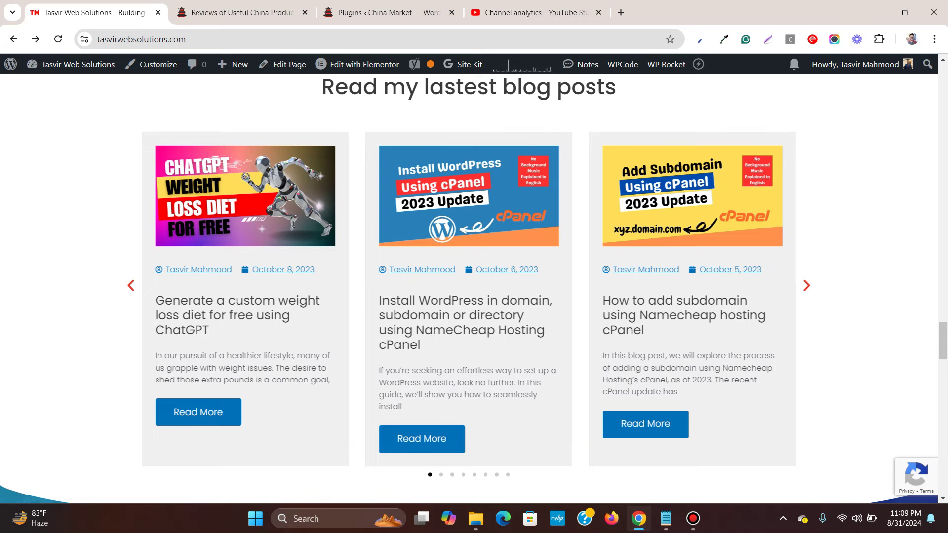
scroll(474, 287, "up", 3)
scroll(474, 288, "down", 2)
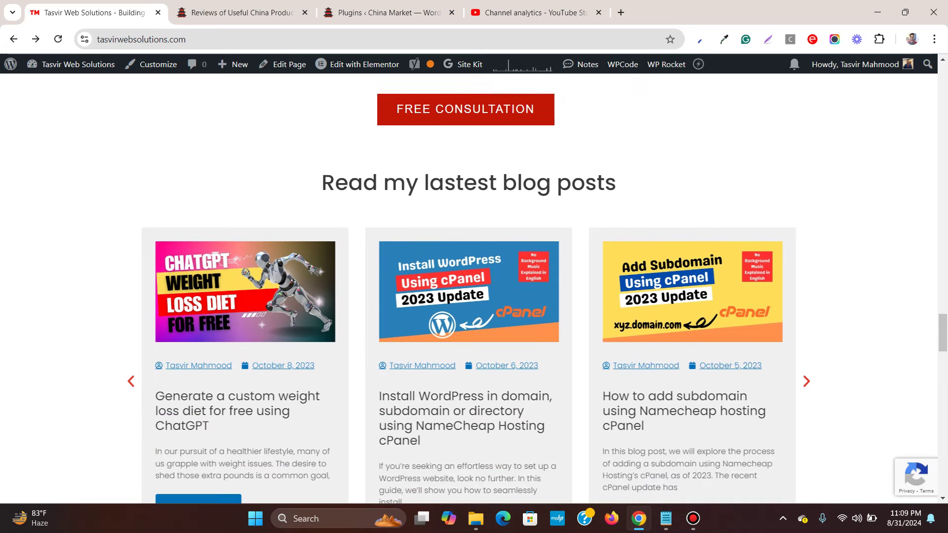
scroll(473, 288, "down", 1)
scroll(474, 287, "up", 1)
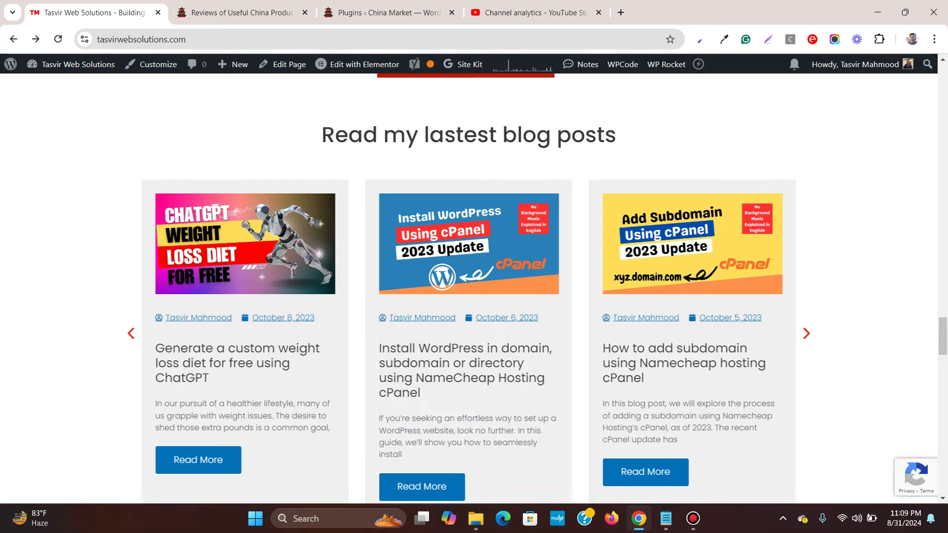
scroll(474, 288, "down", 2)
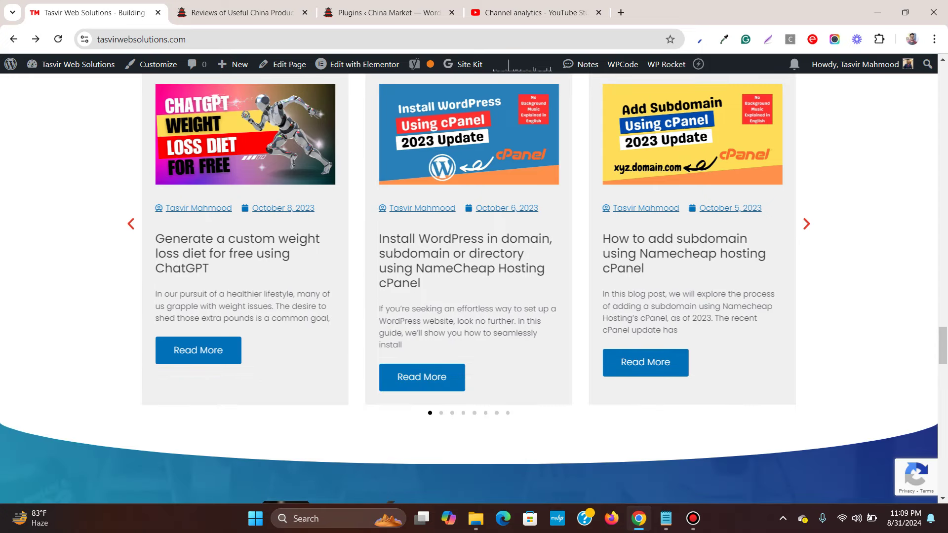
scroll(474, 288, "up", 1)
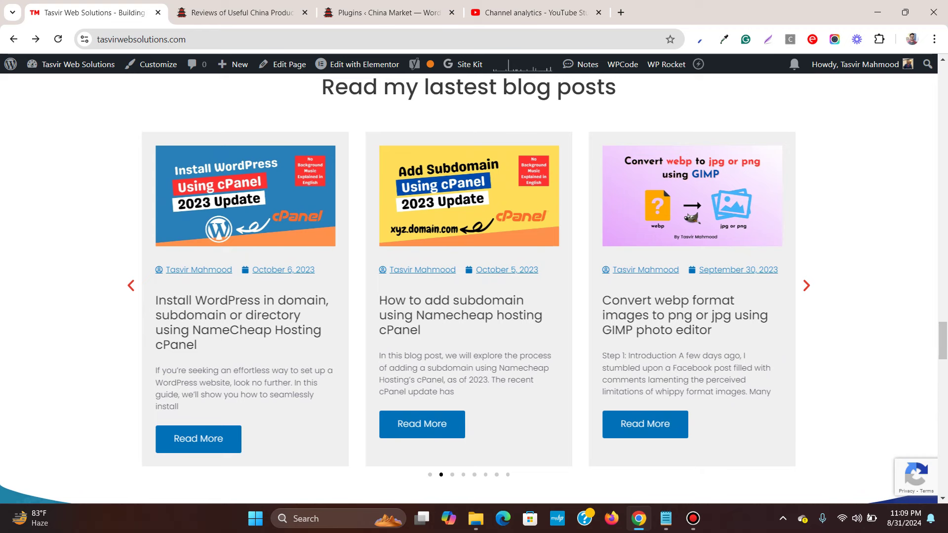
Open the blog post about adding a subdomain with Namecheap cPanel from the carousel and look through it
scroll(422, 363, "down", 1)
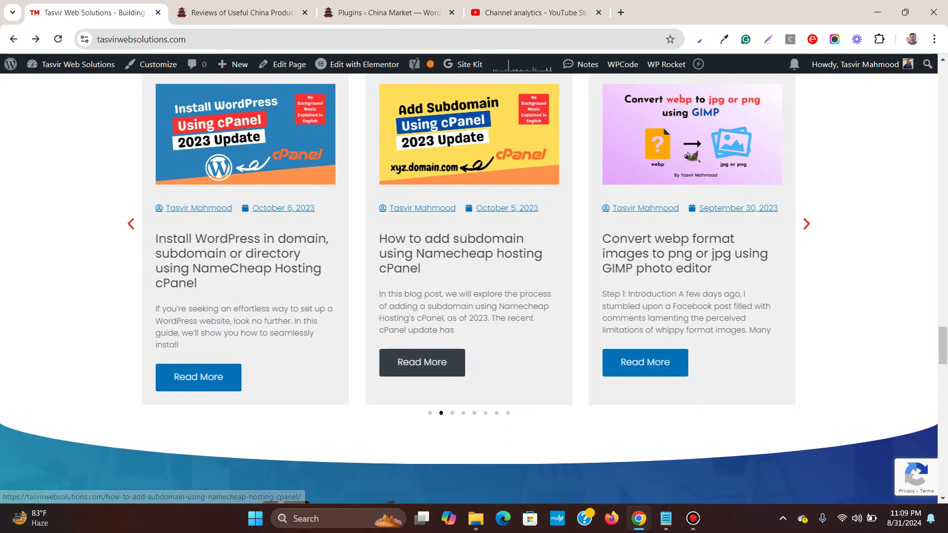
left_click(422, 363)
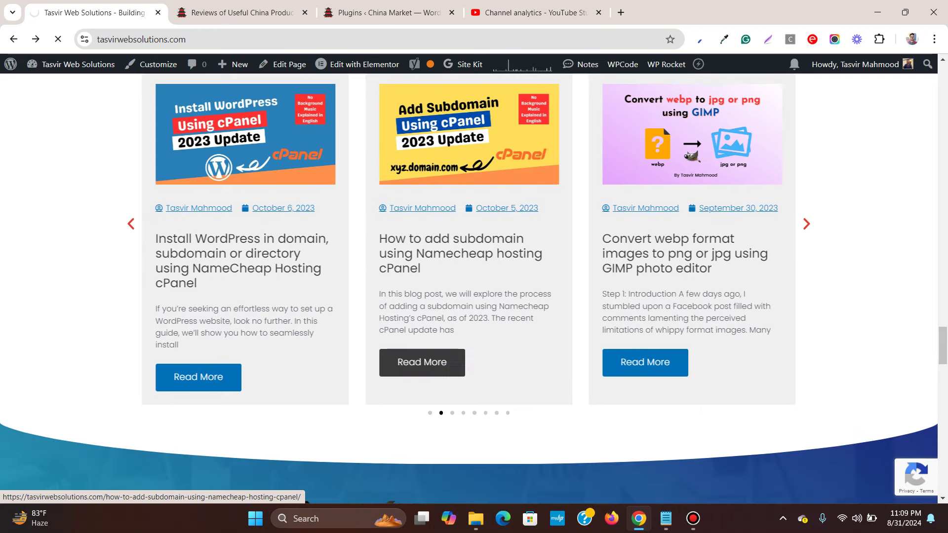
scroll(358, 296, "down", 5)
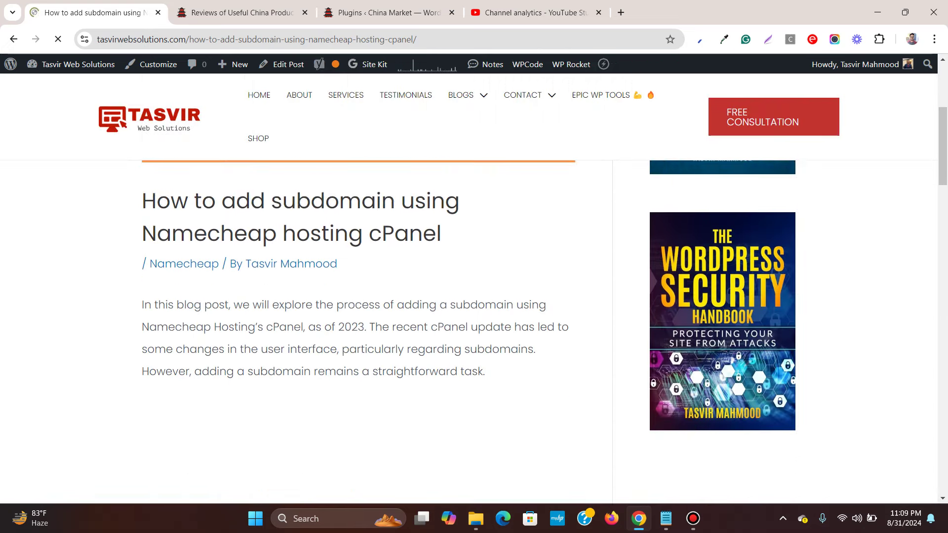
scroll(358, 331, "down", 8)
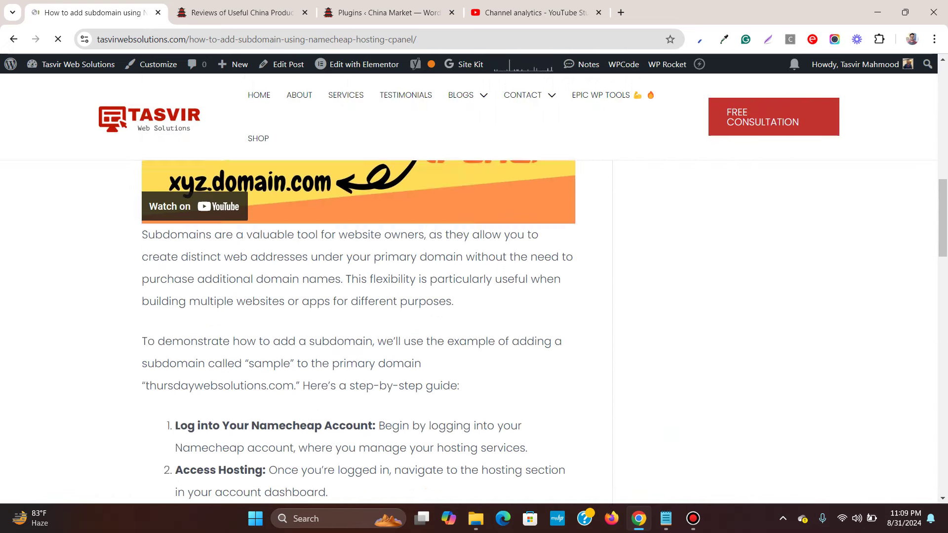
scroll(358, 330, "up", 6)
scroll(358, 331, "up", 3)
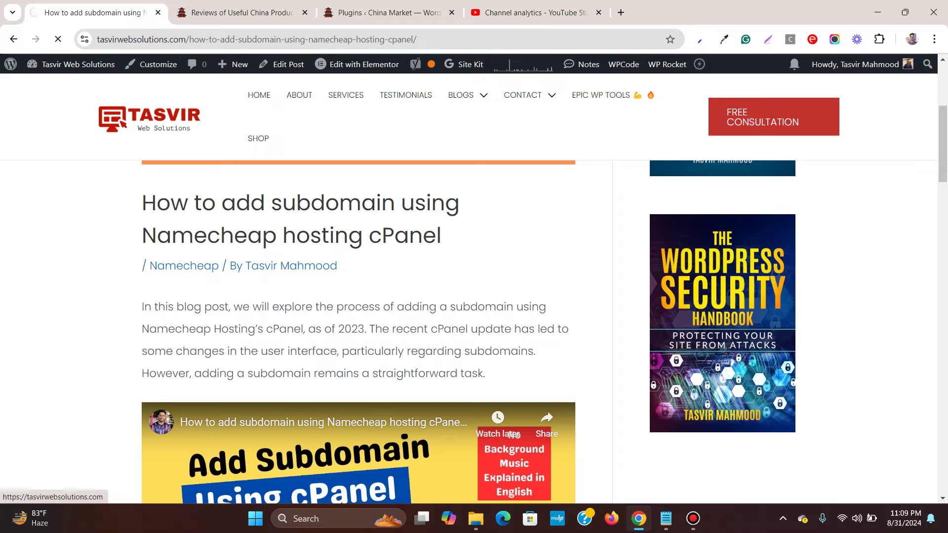
Find the blog post carousel on the home page again and advance it through several slides
scroll(474, 281, "down", 8)
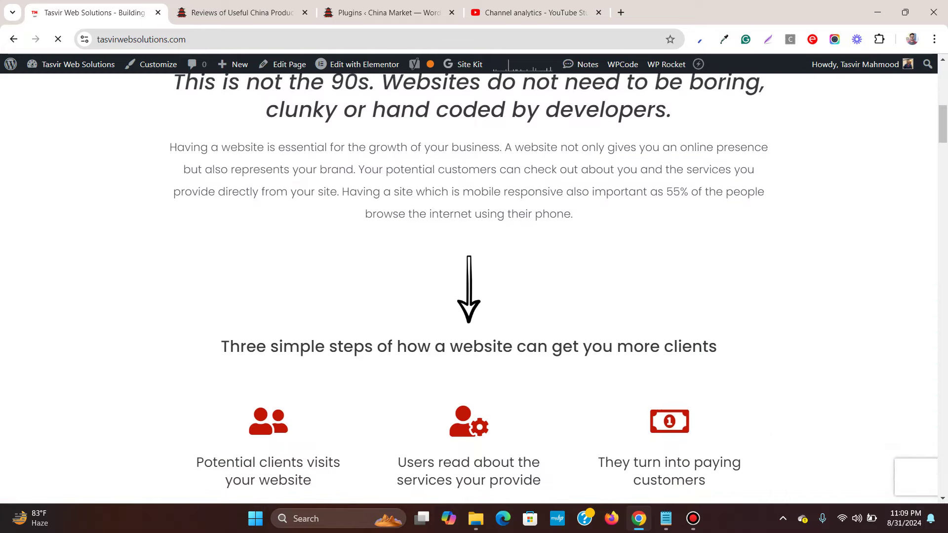
scroll(474, 289, "down", 15)
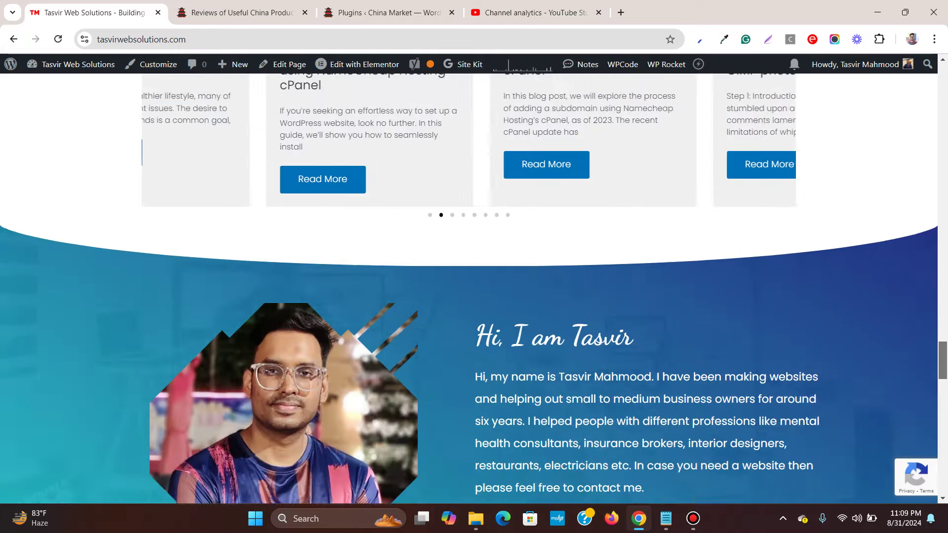
scroll(474, 289, "up", 6)
scroll(474, 289, "down", 2)
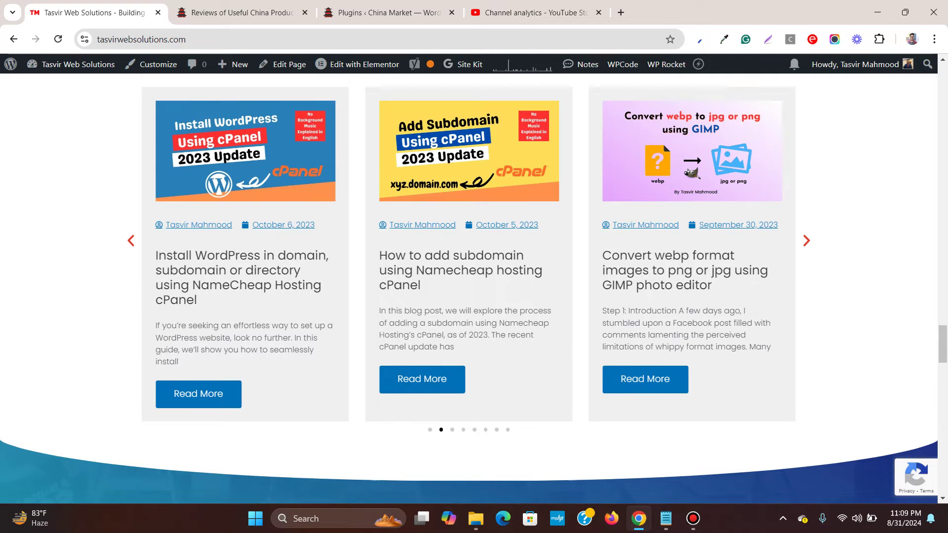
left_click(806, 241)
left_click(806, 241)
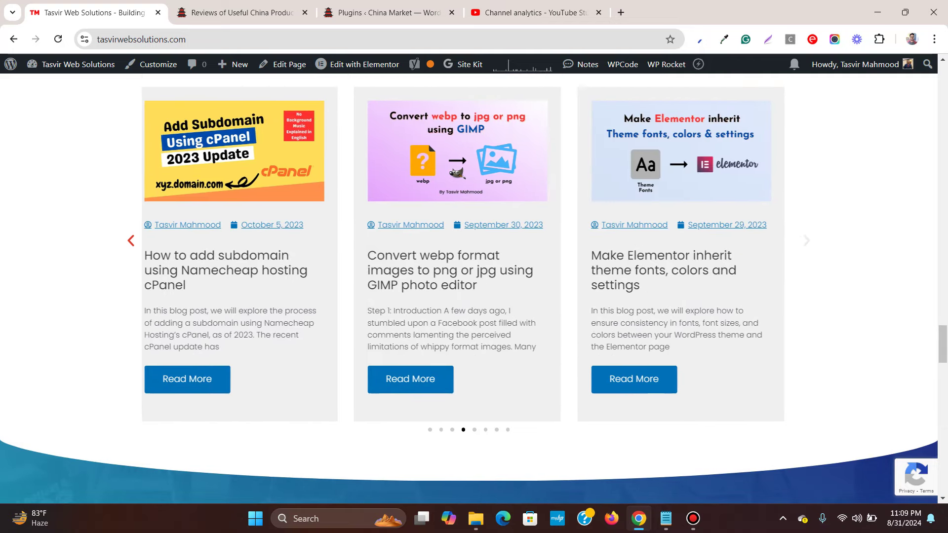
left_click(807, 241)
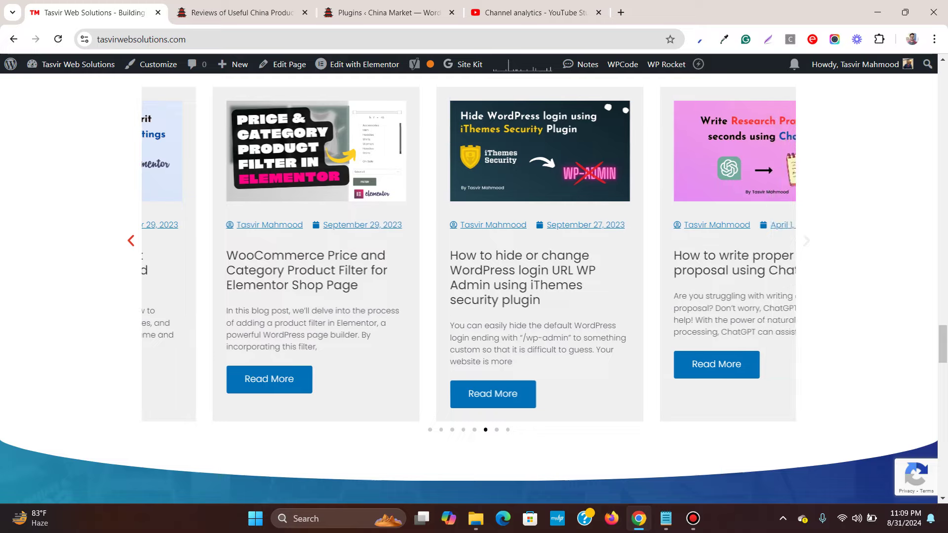
scroll(474, 288, "up", 2)
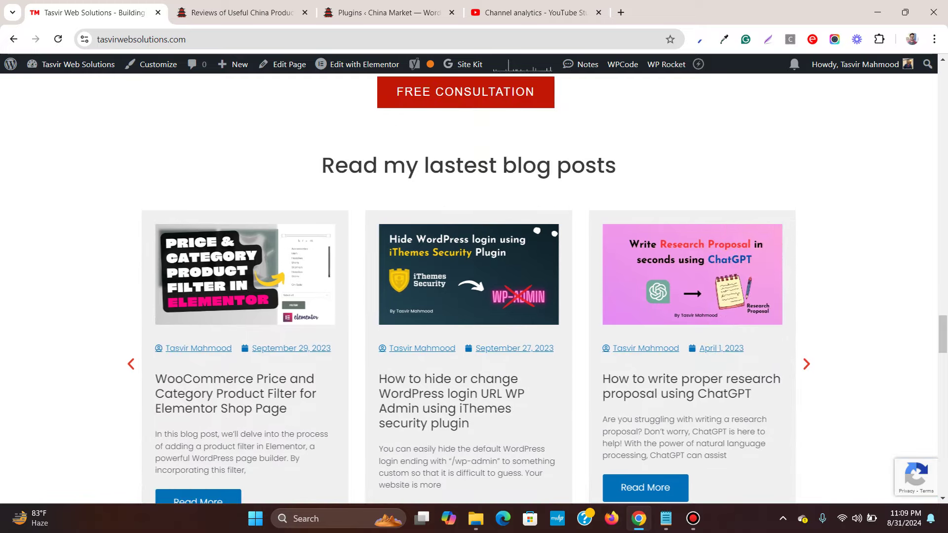
scroll(474, 289, "down", 3)
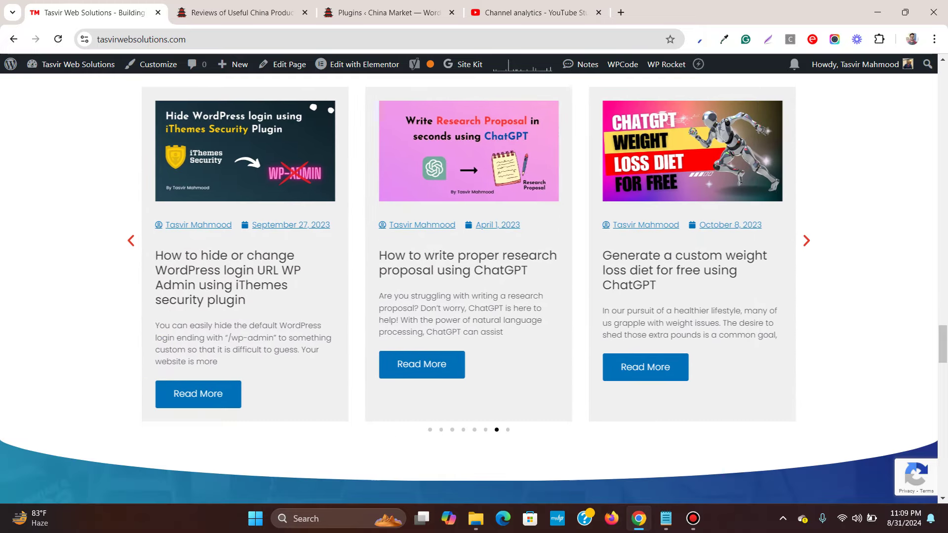
Switch to the China Market home page and examine how its review post sections are laid out
left_click(389, 13)
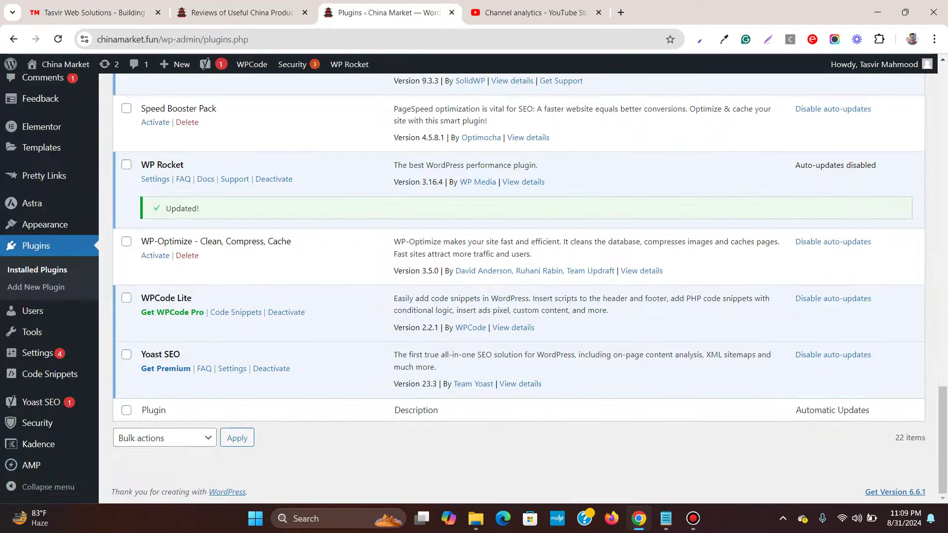
left_click(237, 12)
scroll(474, 277, "down", 12)
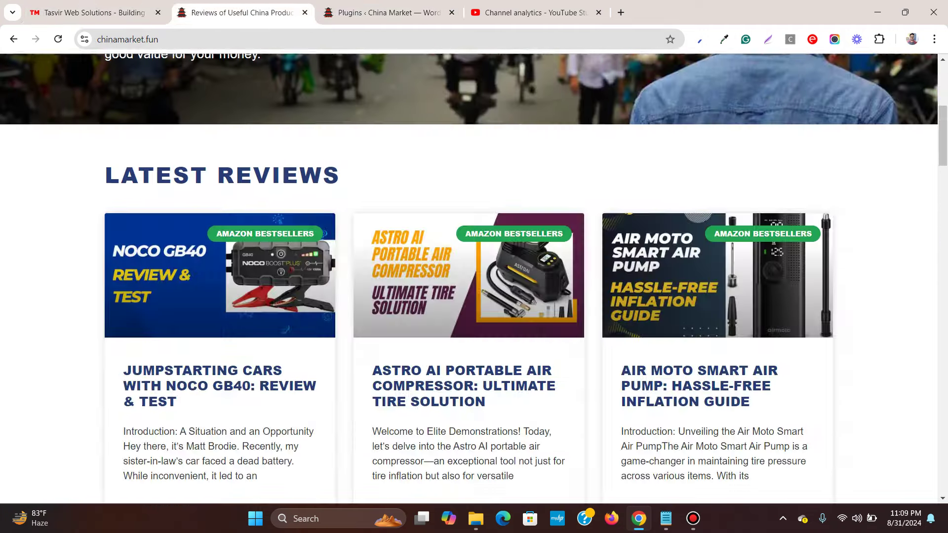
scroll(474, 276, "down", 5)
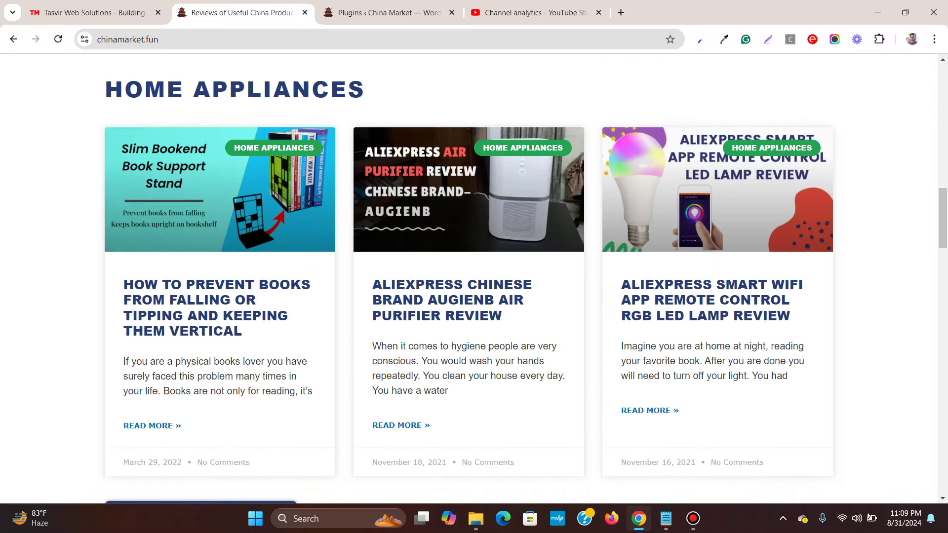
scroll(219, 307, "down", 2)
scroll(220, 306, "up", 4)
scroll(219, 306, "down", 7)
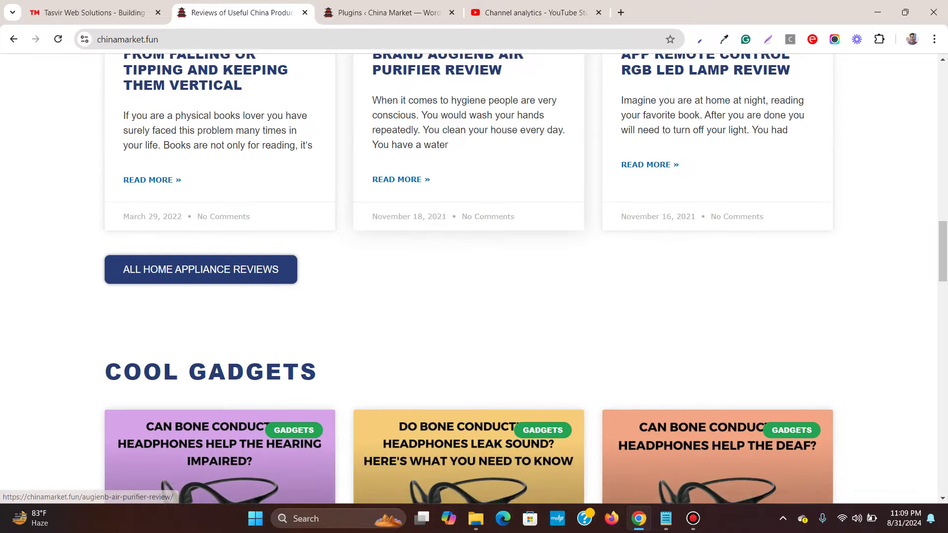
scroll(220, 306, "up", 5)
scroll(469, 297, "up", 11)
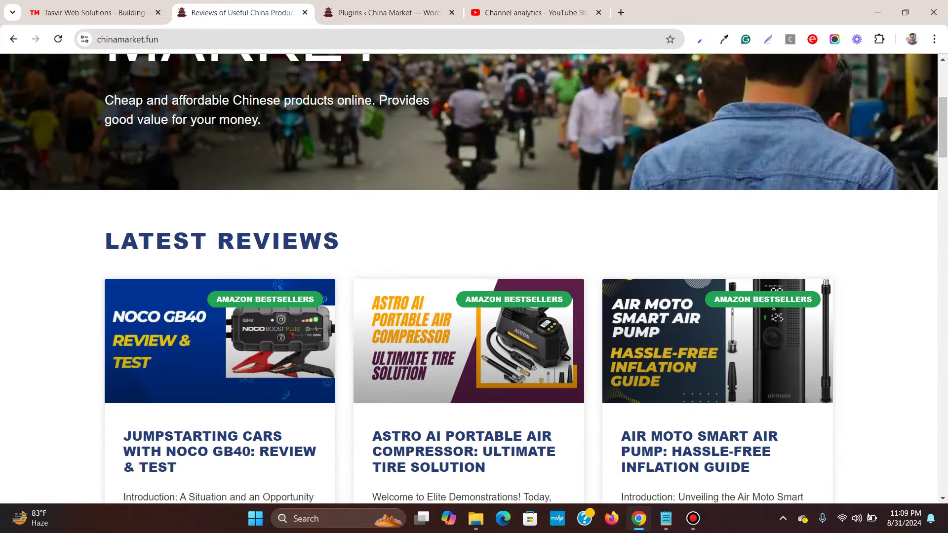
scroll(469, 296, "down", 3)
scroll(469, 296, "up", 1)
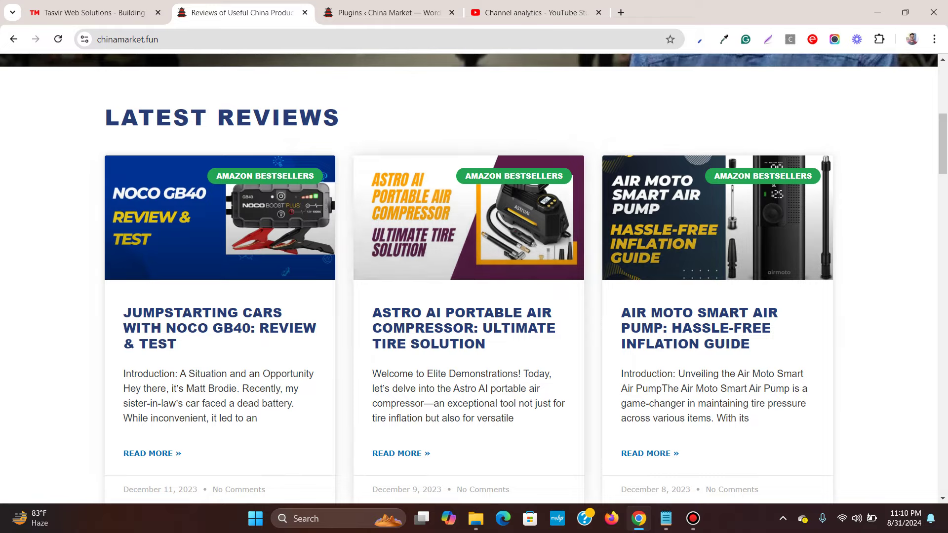
scroll(469, 296, "down", 1)
scroll(469, 296, "down", 1)
scroll(469, 296, "up", 2)
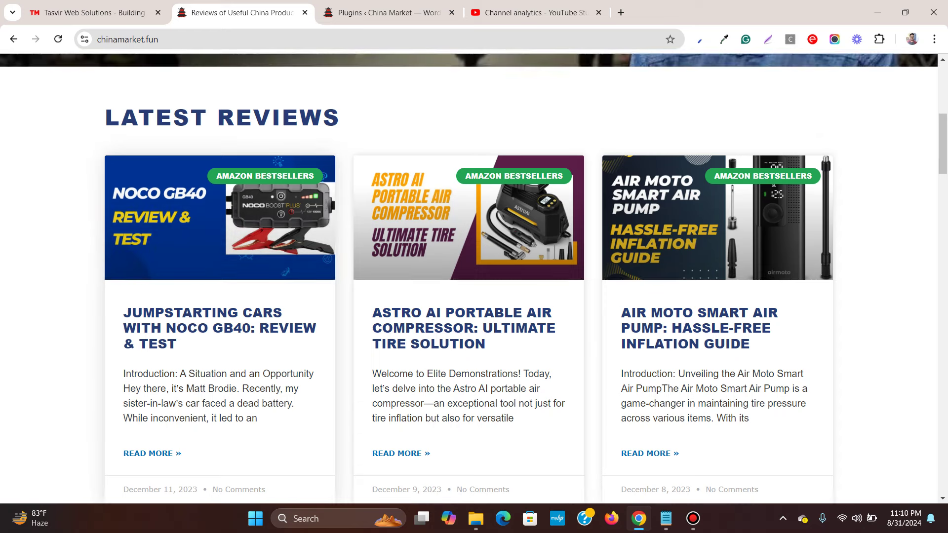
Compare the blog post carousel on the web solutions site with the Latest Reviews section on China Market
left_click(94, 13)
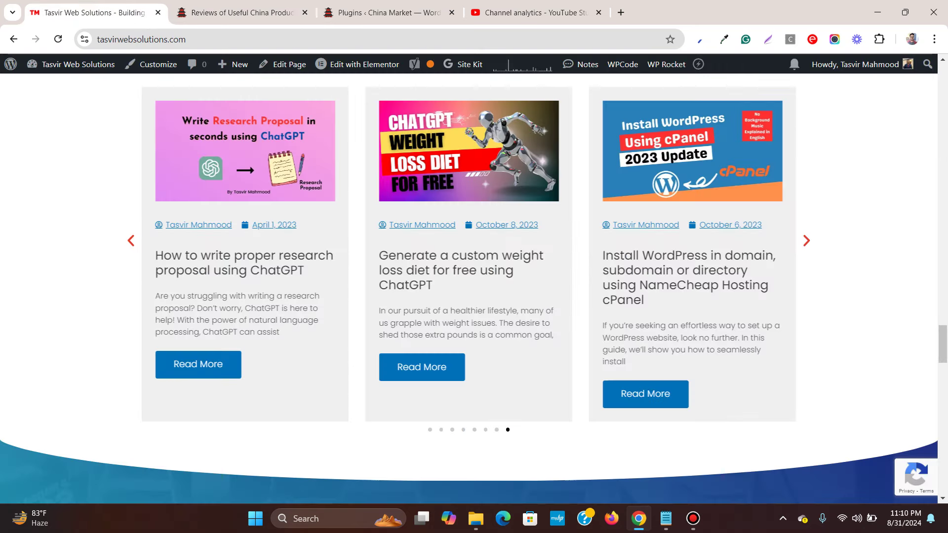
left_click(237, 13)
scroll(469, 246, "down", 1)
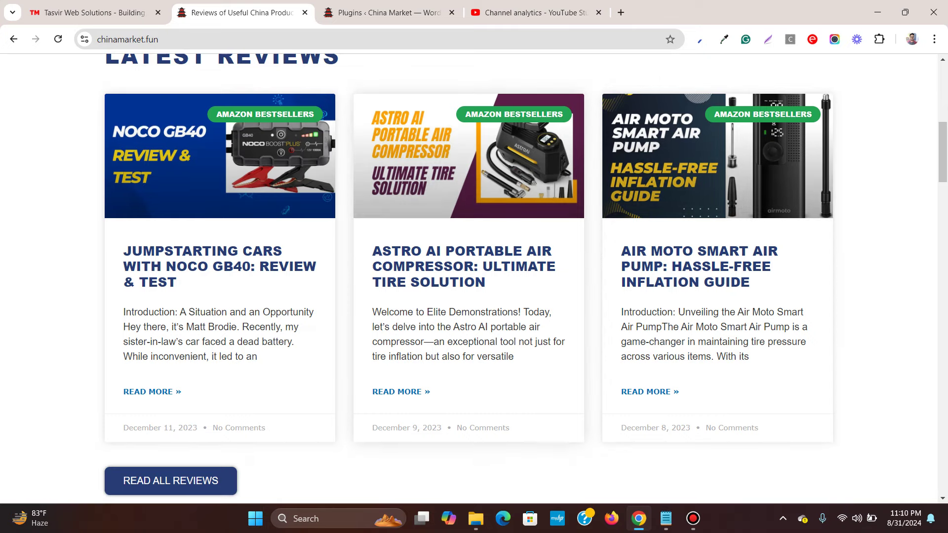
scroll(469, 277, "up", 1)
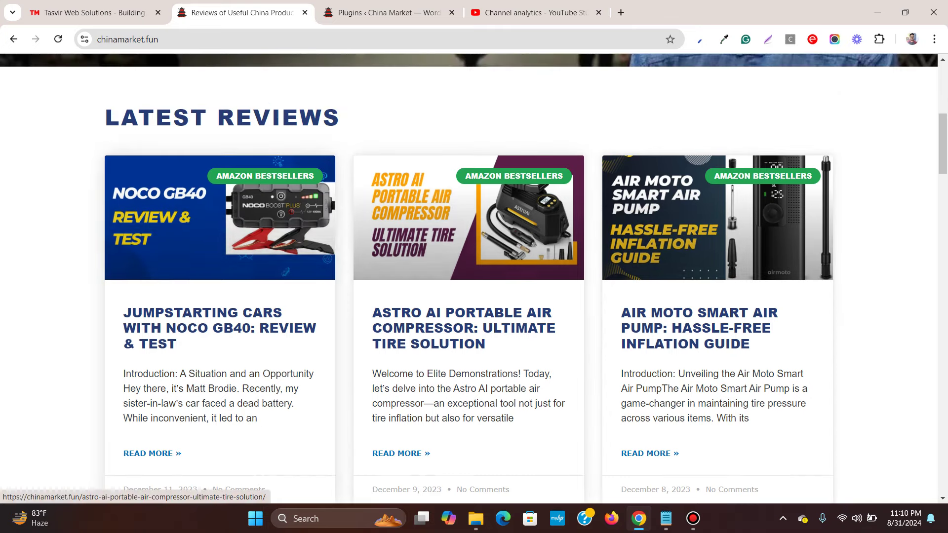
scroll(469, 223, "down", 2)
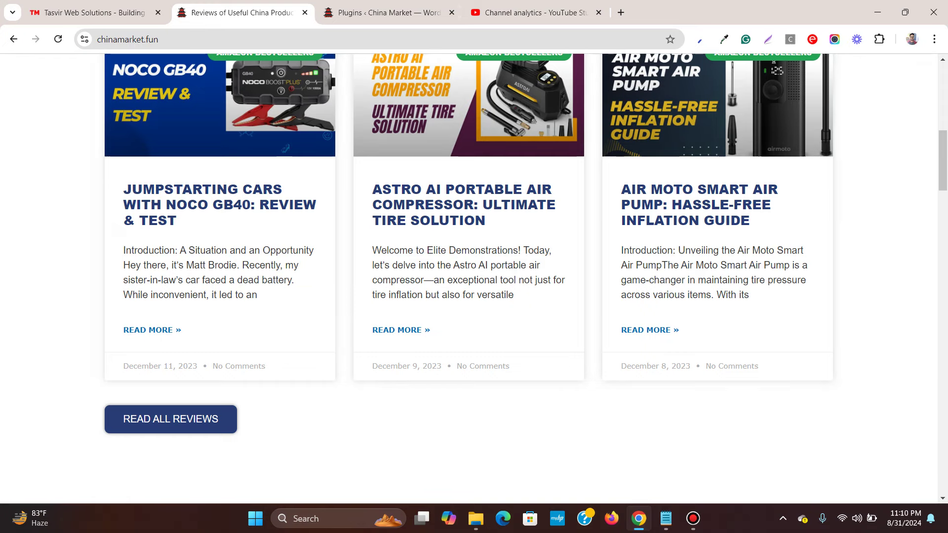
scroll(469, 277, "up", 8)
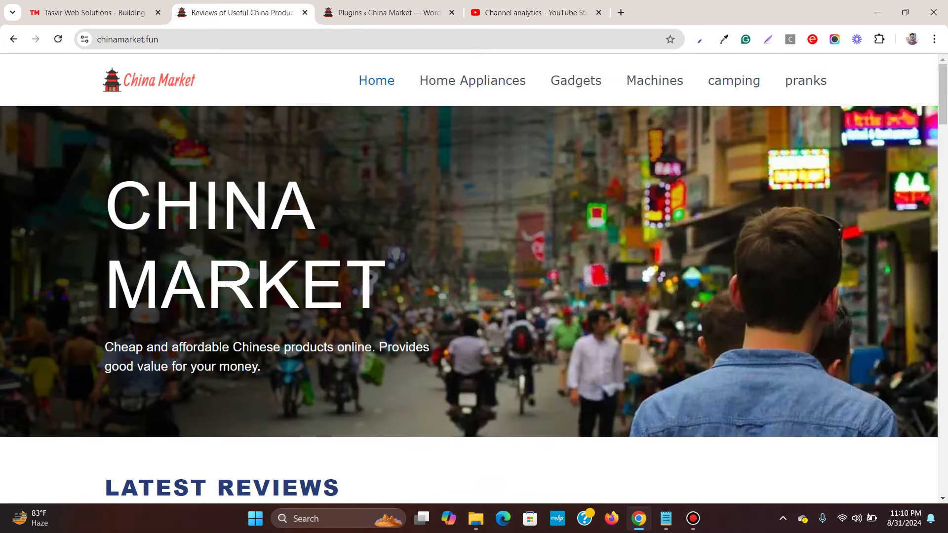
Reload the China Market home page
left_click(58, 39)
key("ctrl+Tab")
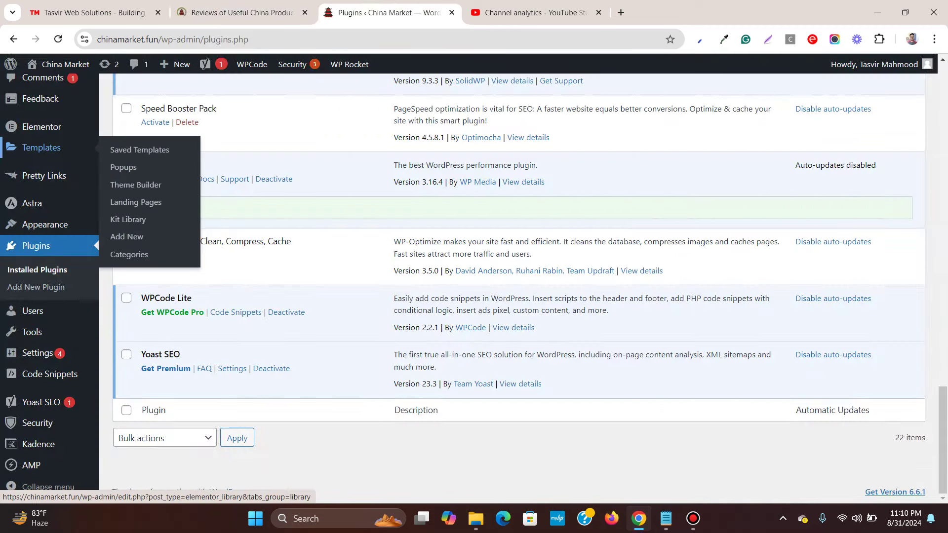
key("ctrl+shift+Tab")
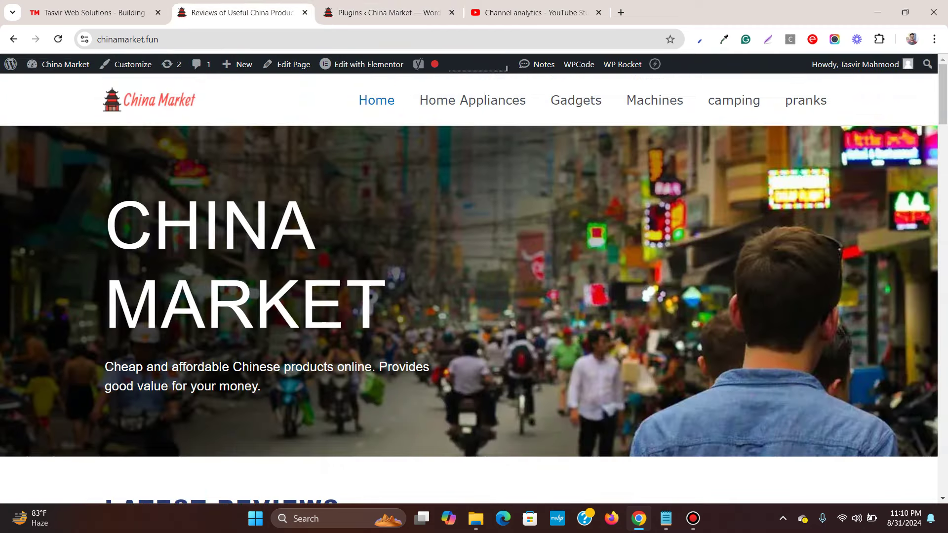
Review the "Read my lastest blog posts" carousel on the web solutions site, then return to the top of the China Market home page
key("ctrl+shift+Tab")
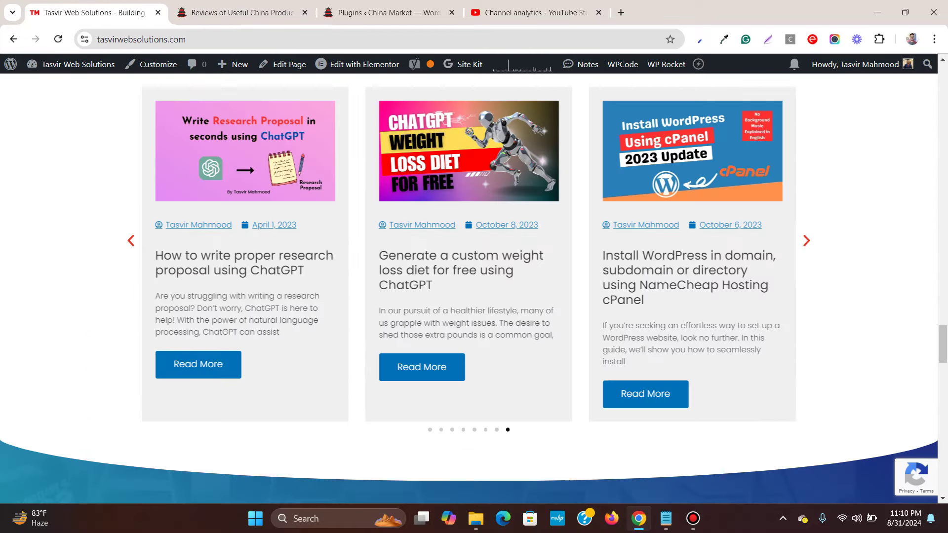
scroll(469, 289, "up", 2)
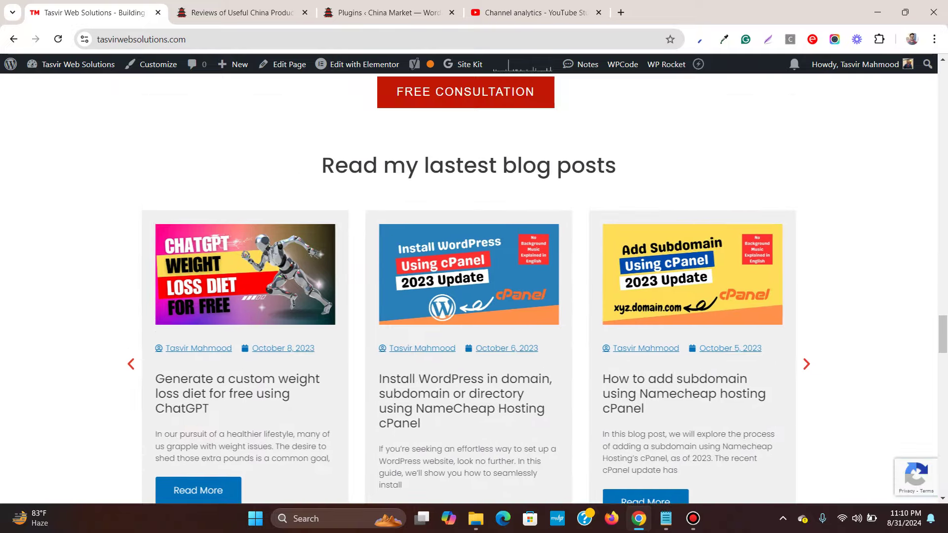
scroll(469, 289, "down", 2)
scroll(469, 289, "up", 1)
scroll(469, 289, "up", 1)
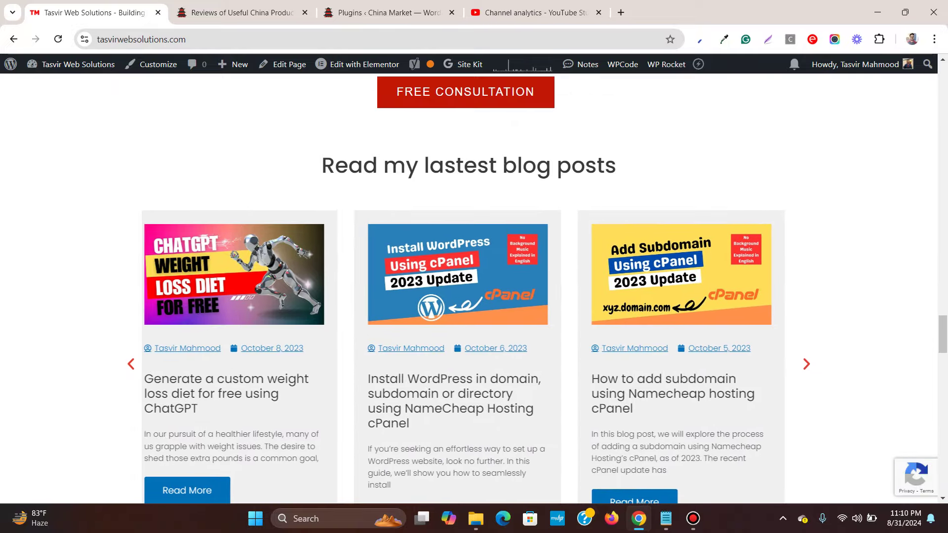
scroll(469, 289, "down", 2)
key("ctrl+Tab")
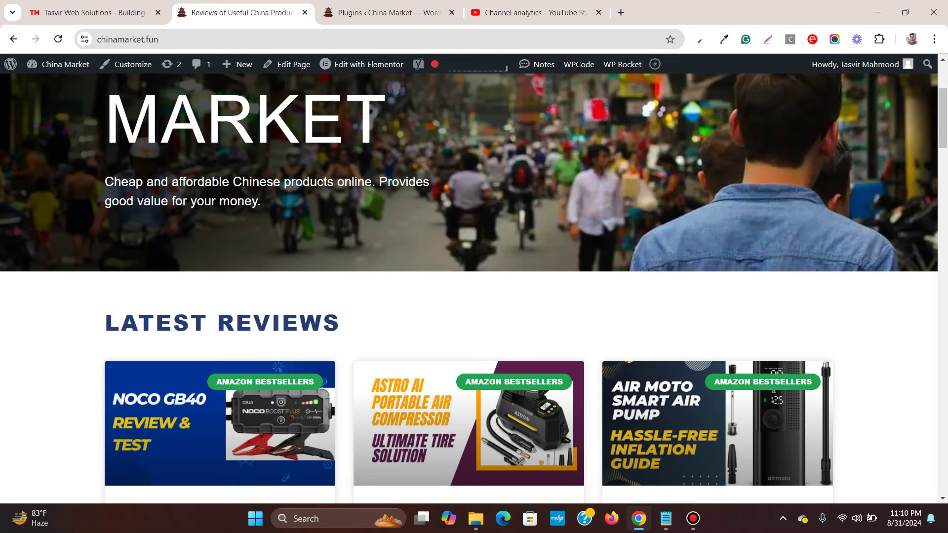
scroll(474, 289, "up", 4)
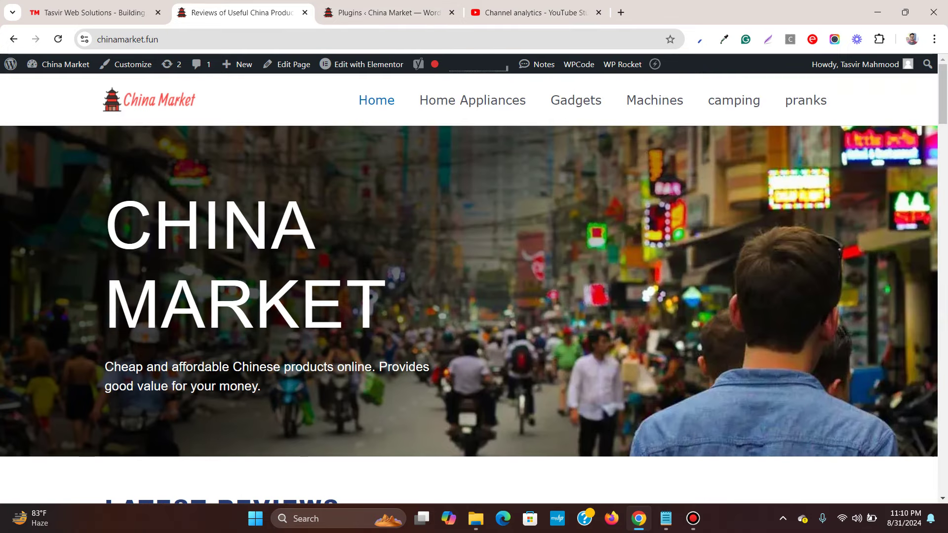
Examine the carousel's post cards, arrows and pagination dots on the web solutions home page
key("ctrl+shift+Tab")
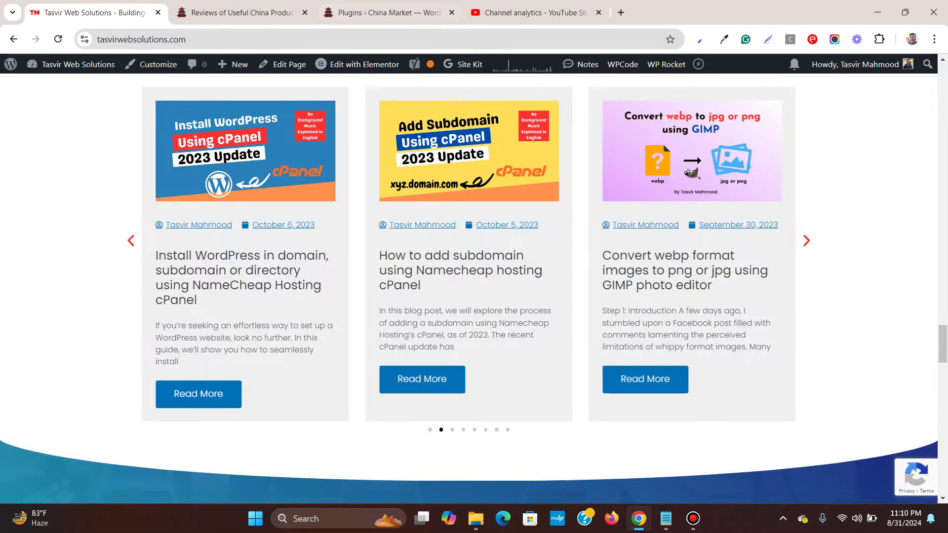
key("ctrl+3")
key("ctrl+1")
scroll(474, 291, "up", 1)
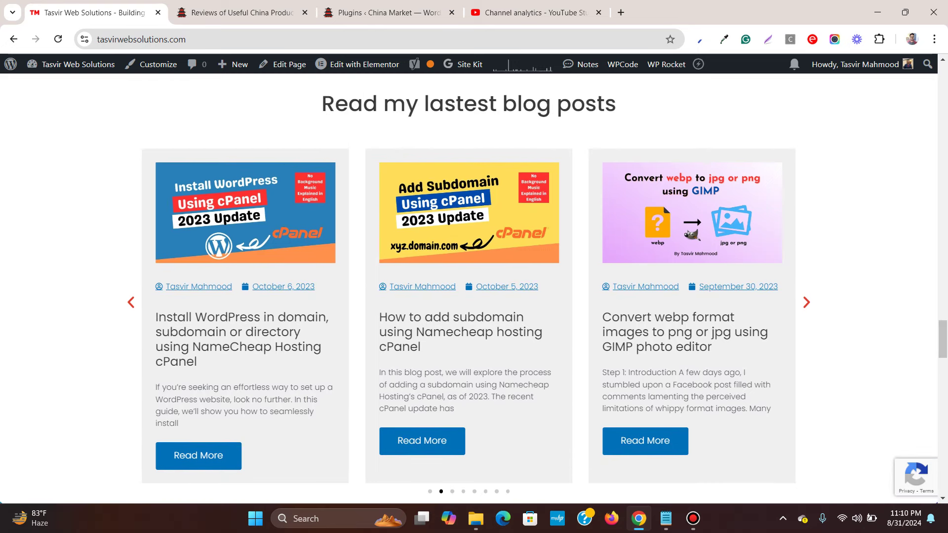
scroll(474, 292, "down", 1)
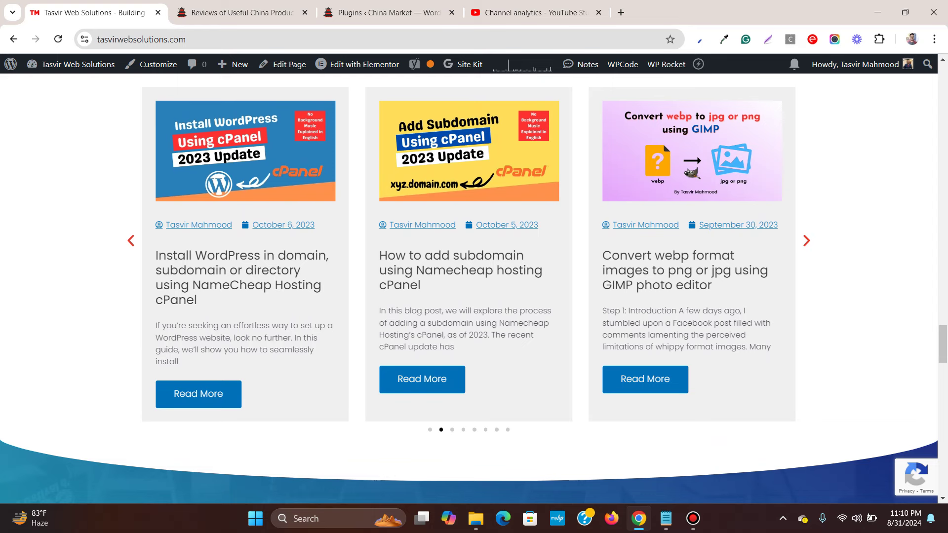
scroll(474, 291, "up", 1)
scroll(474, 292, "down", 1)
scroll(474, 291, "up", 1)
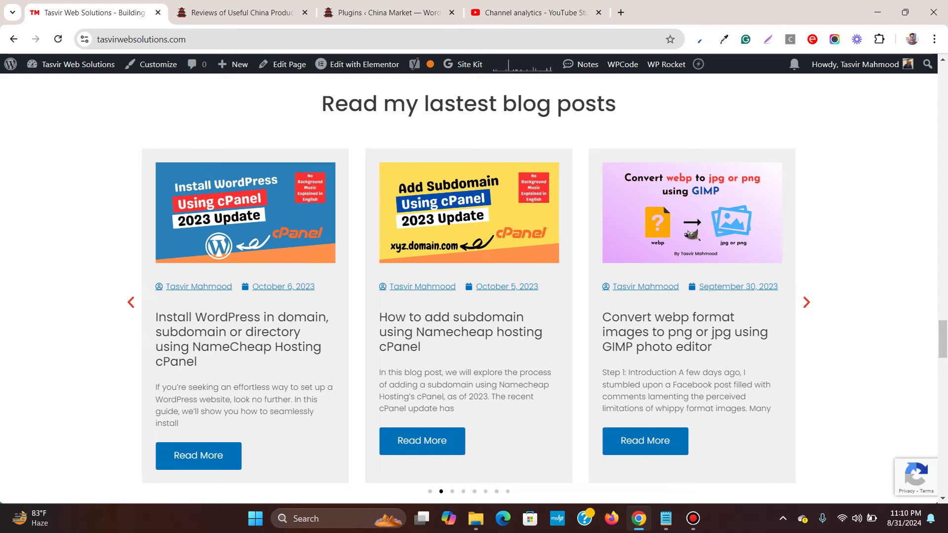
scroll(473, 291, "down", 1)
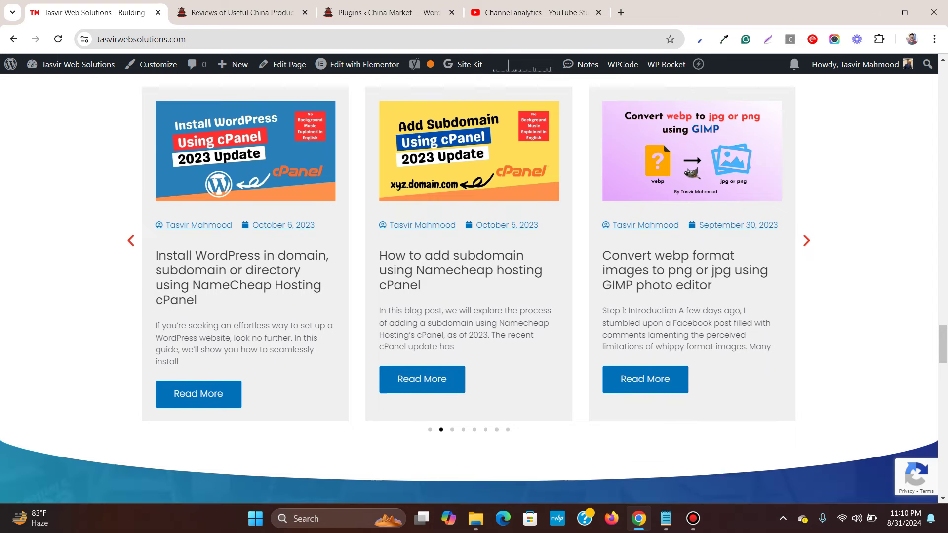
scroll(474, 291, "up", 1)
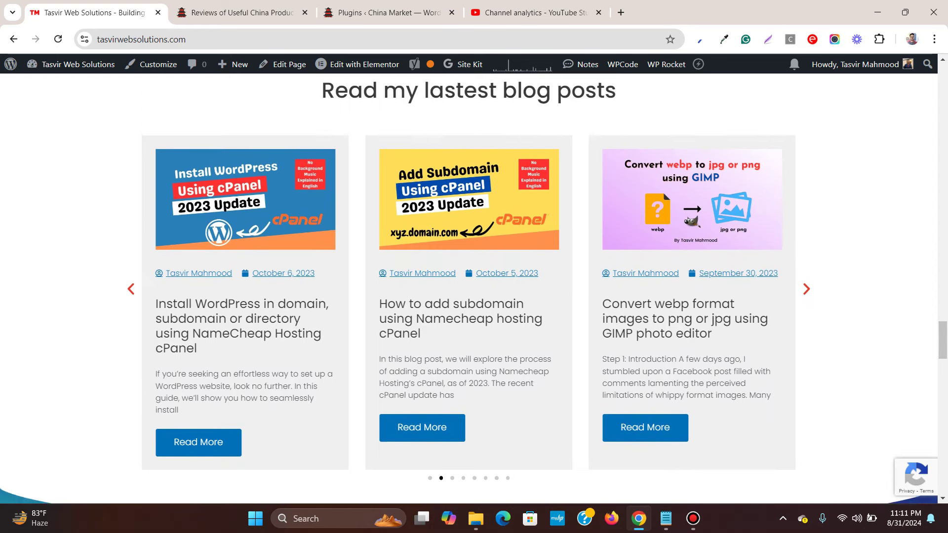
scroll(474, 291, "down", 1)
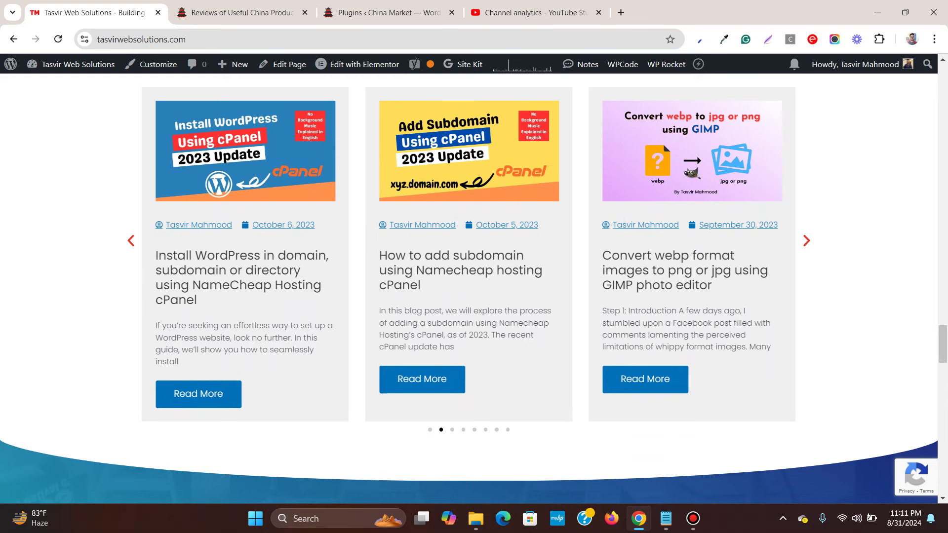
Open the China Market home page in the Elementor editor in a new browser tab
key("ctrl+Tab")
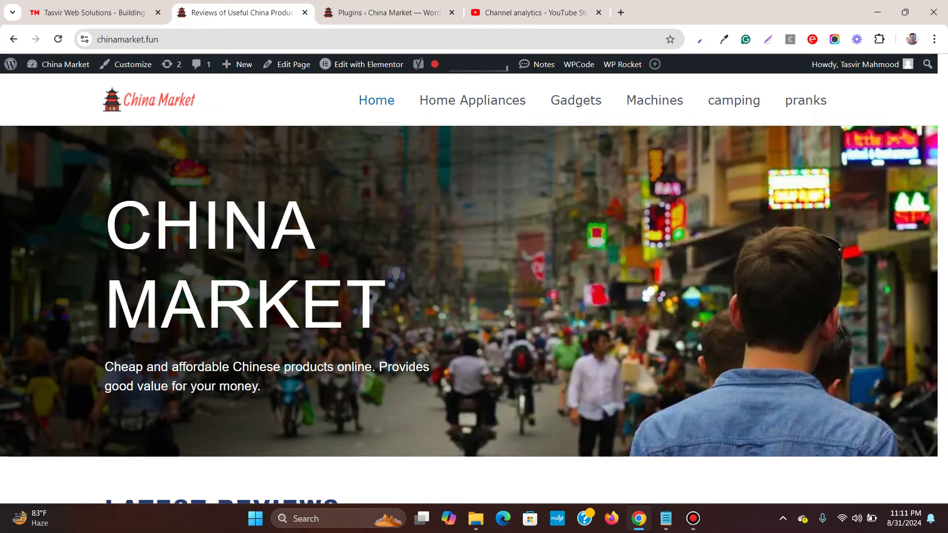
scroll(308, 65, "down", 1)
scroll(308, 65, "up", 1)
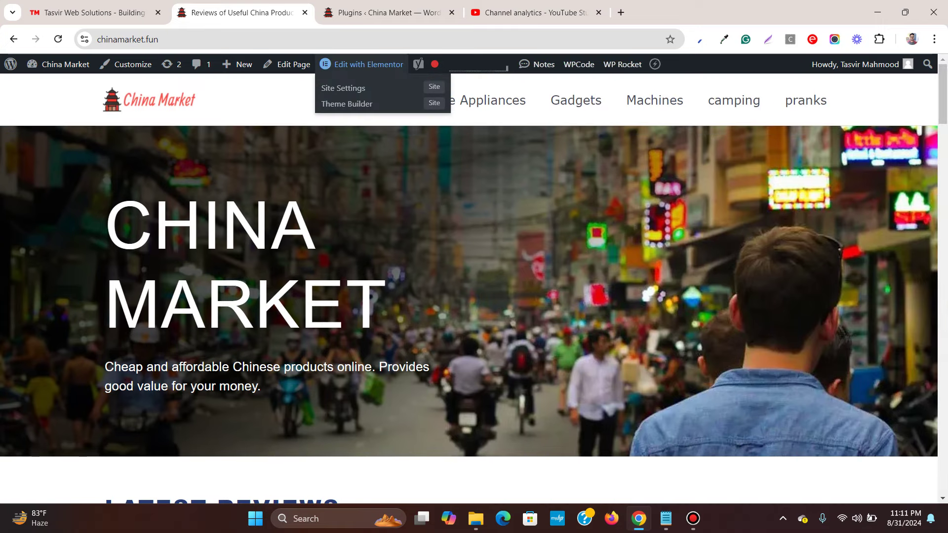
right_click(368, 64)
left_click(423, 73)
key("ctrl+Tab")
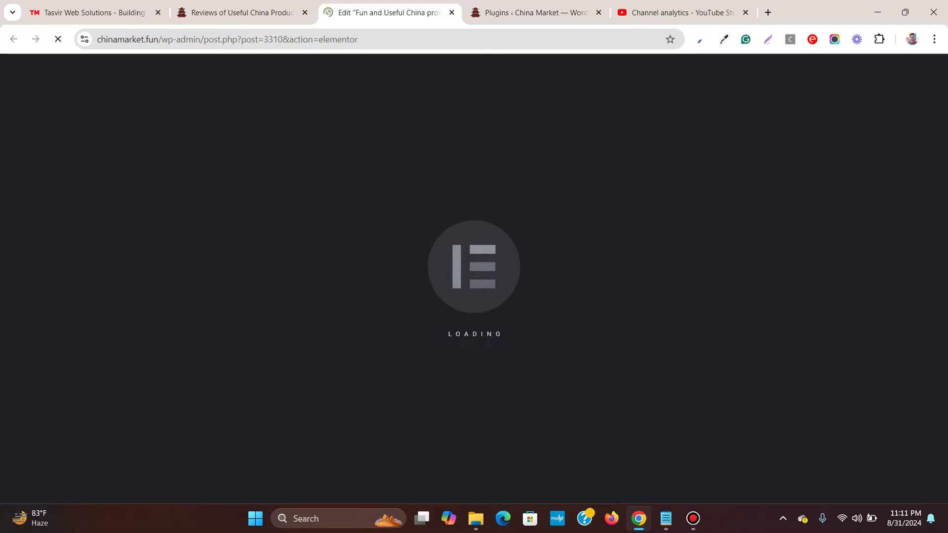
Reorder the browser tabs so the Elementor editor follows the web solutions site and the Plugins page comes right after it
left_click(95, 13)
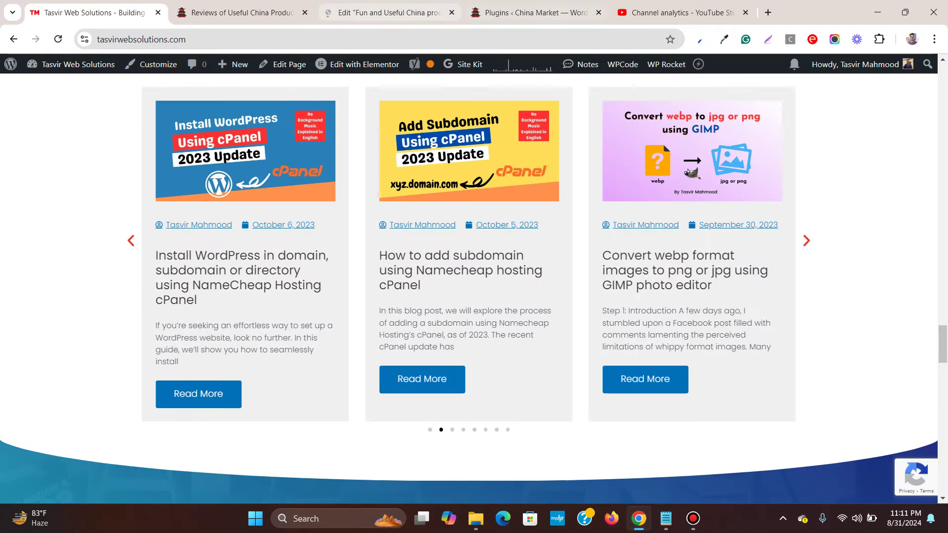
left_click(393, 13)
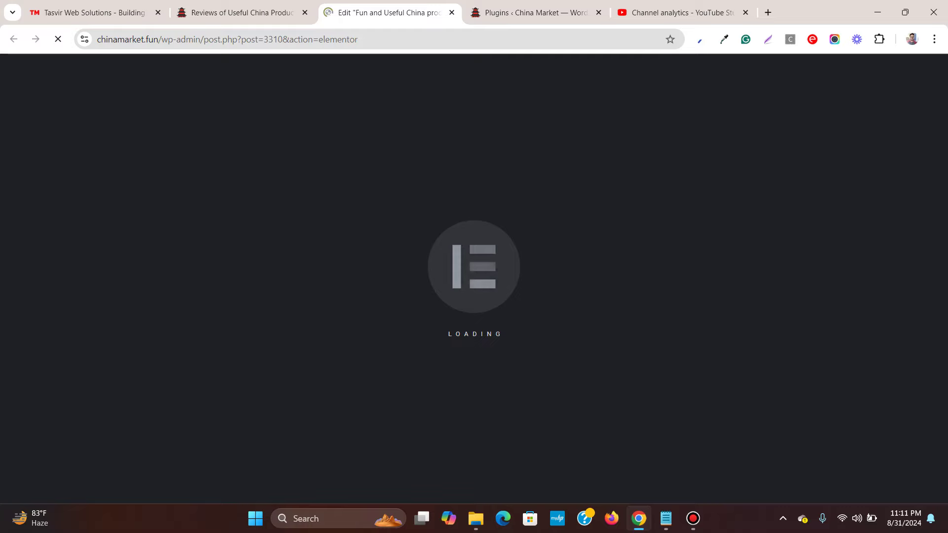
left_click_drag(390, 12, 244, 12)
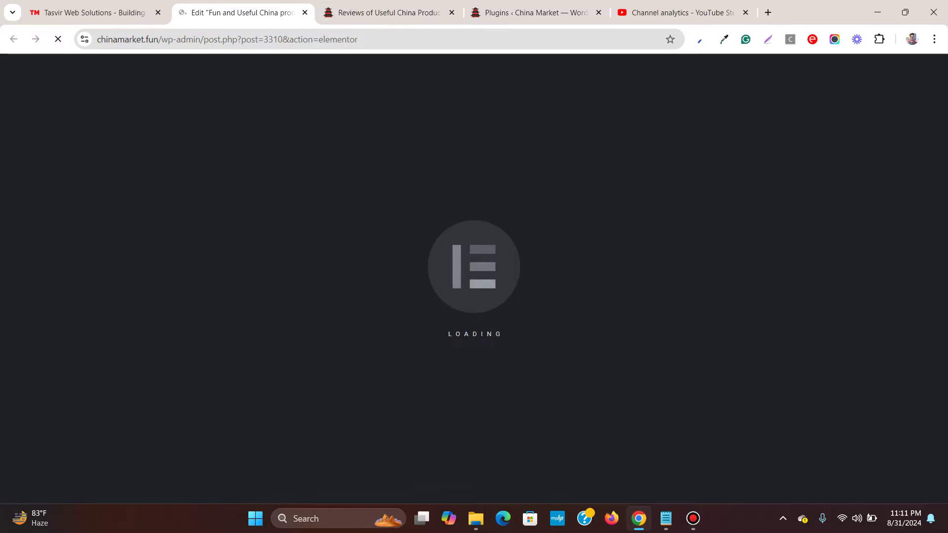
left_click(536, 12)
left_click_drag(536, 12, 390, 12)
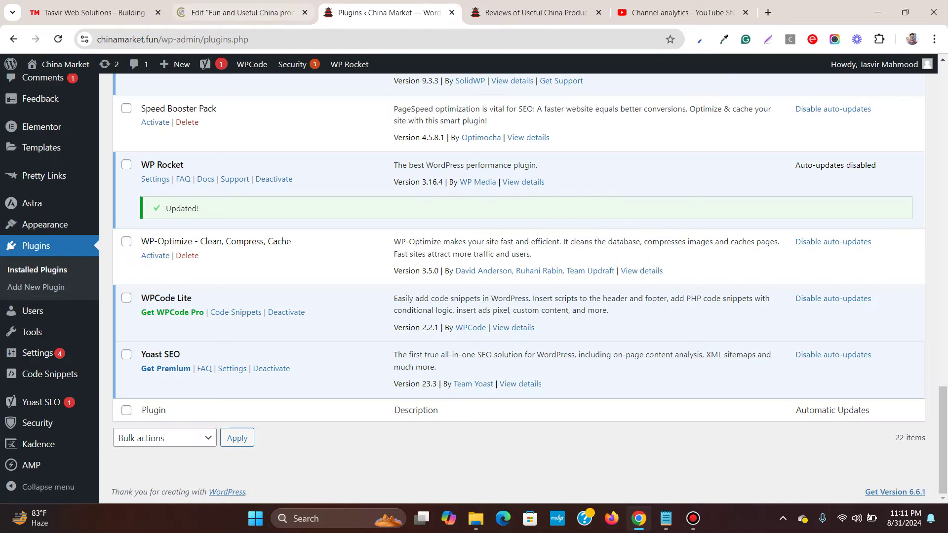
left_click(242, 12)
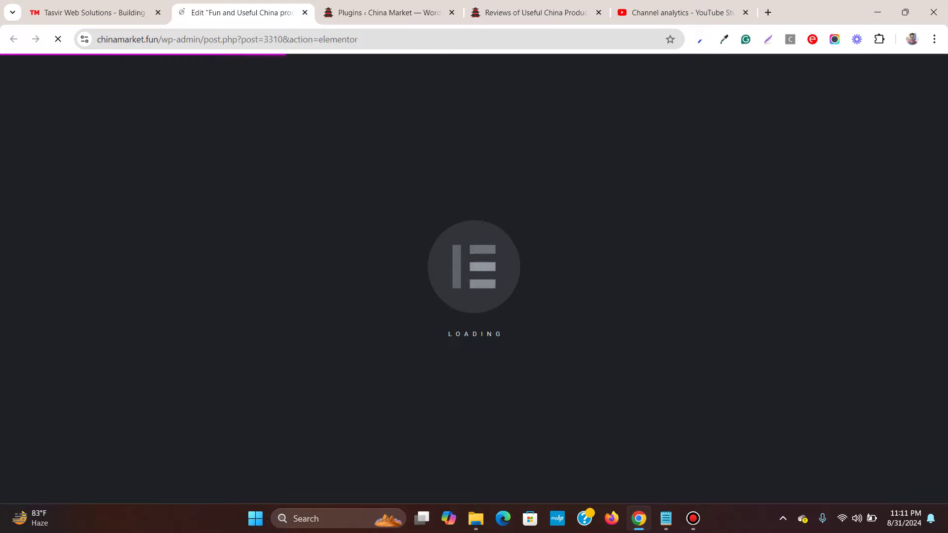
Close the YouTube channel analytics tab and return to the Elementor editor
left_click(385, 13)
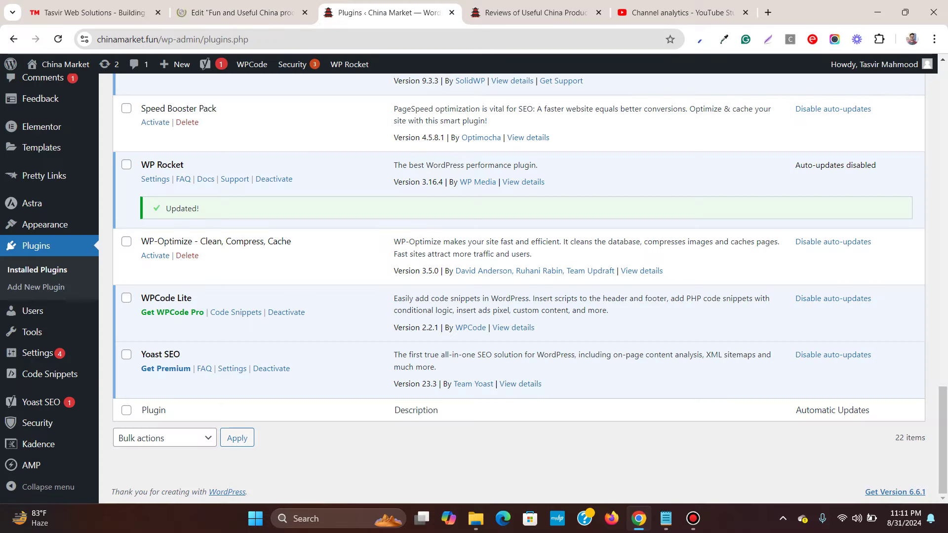
left_click(528, 12)
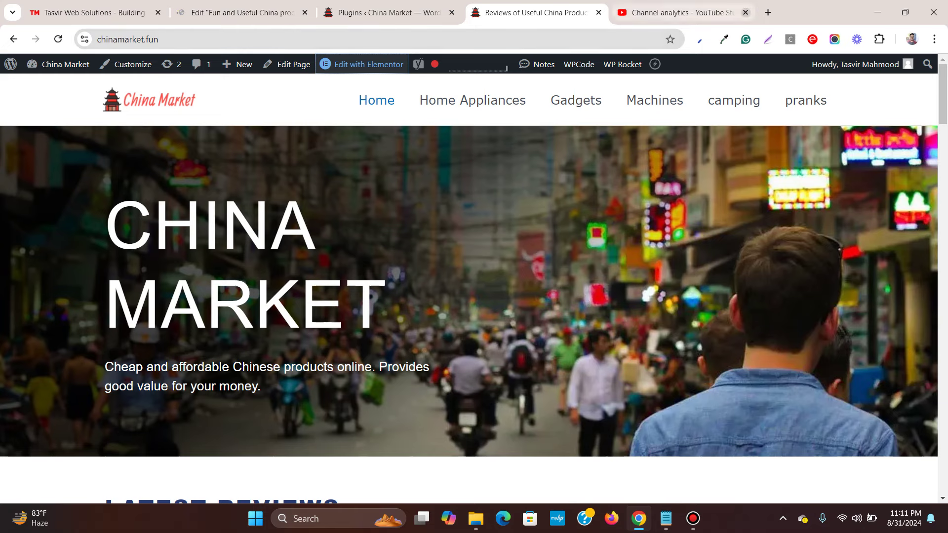
left_click(745, 12)
left_click(243, 12)
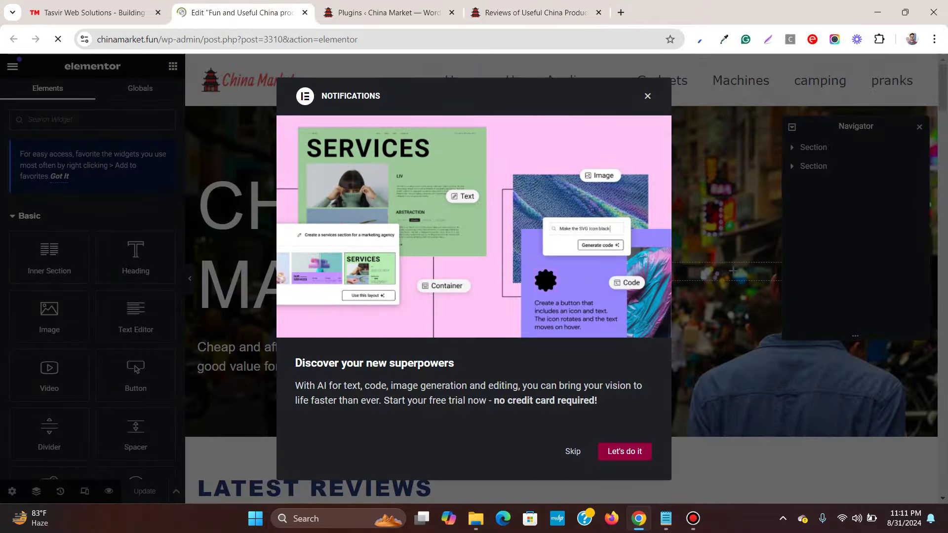
Dismiss the Elementor AI notification and look over the Latest Reviews section in the editor
left_click(647, 96)
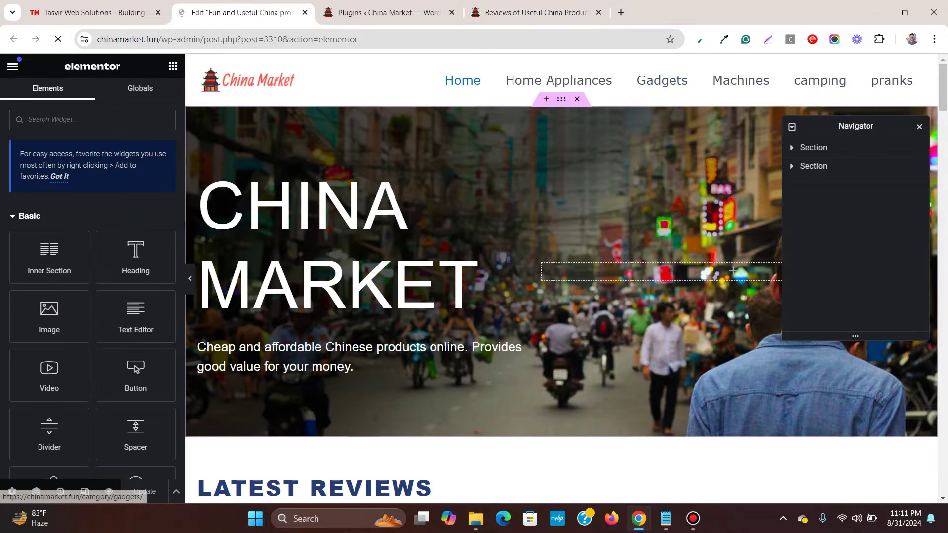
scroll(571, 148, "down", 6)
scroll(566, 278, "down", 1)
scroll(316, 222, "up", 2)
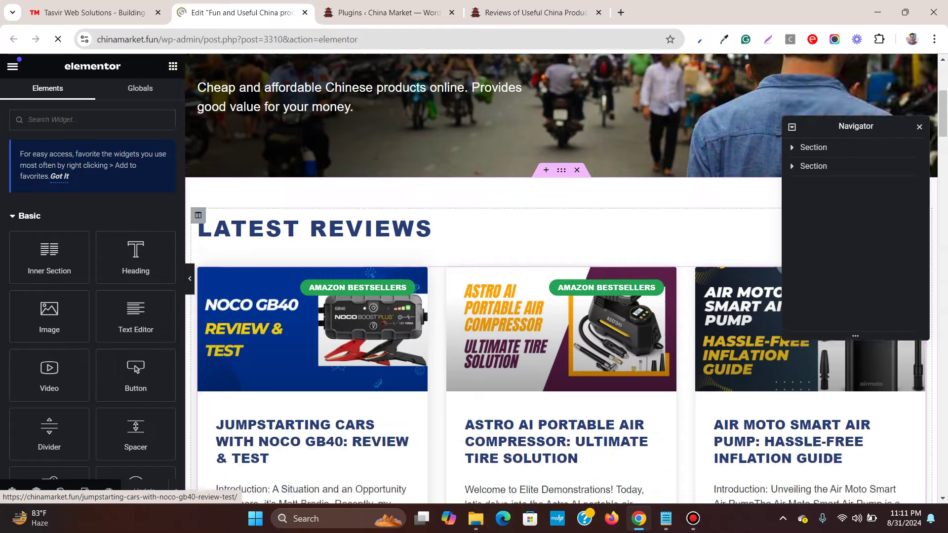
scroll(315, 222, "down", 5)
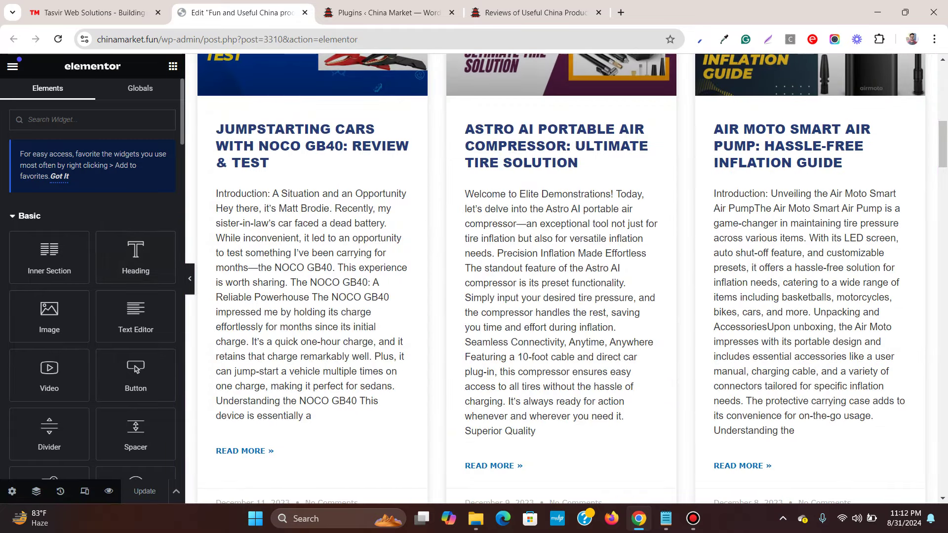
Search the Elementor widgets for "loop", then clear the search
type("loop")
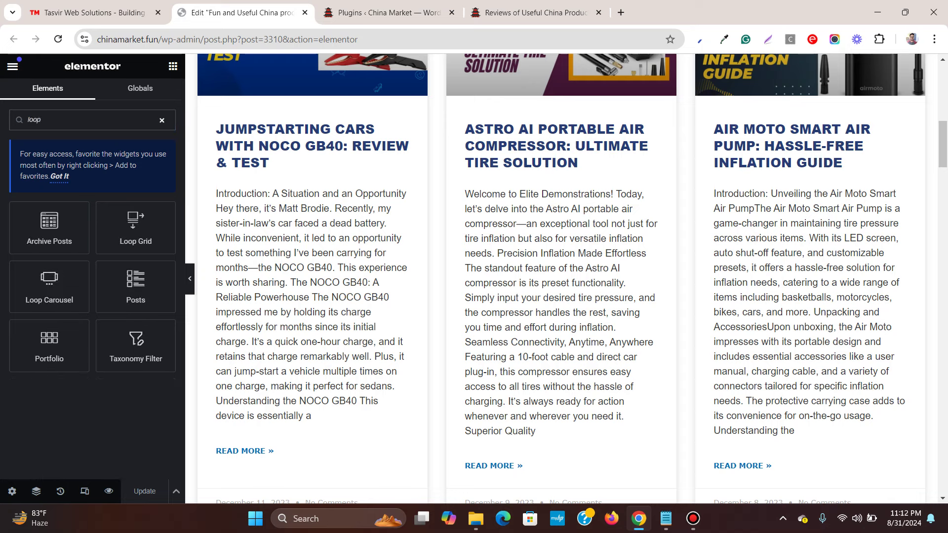
key("BackSpace")
key("BackSpace")
key("BackSpace")
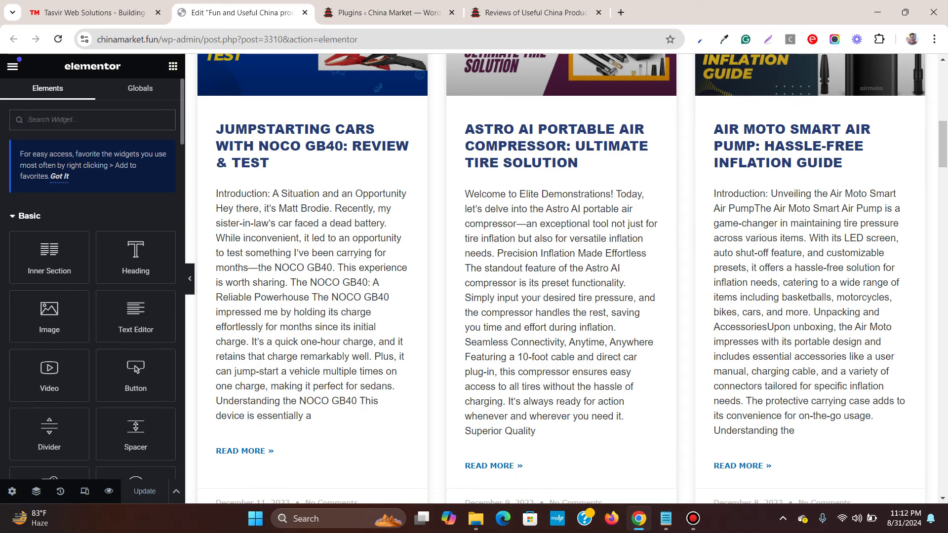
left_click(693, 518)
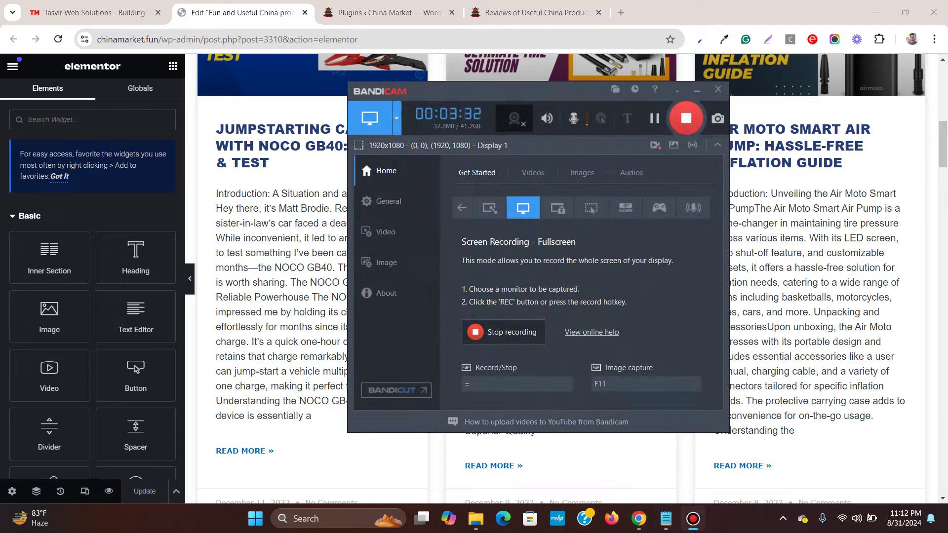
left_click(693, 518)
left_click(536, 13)
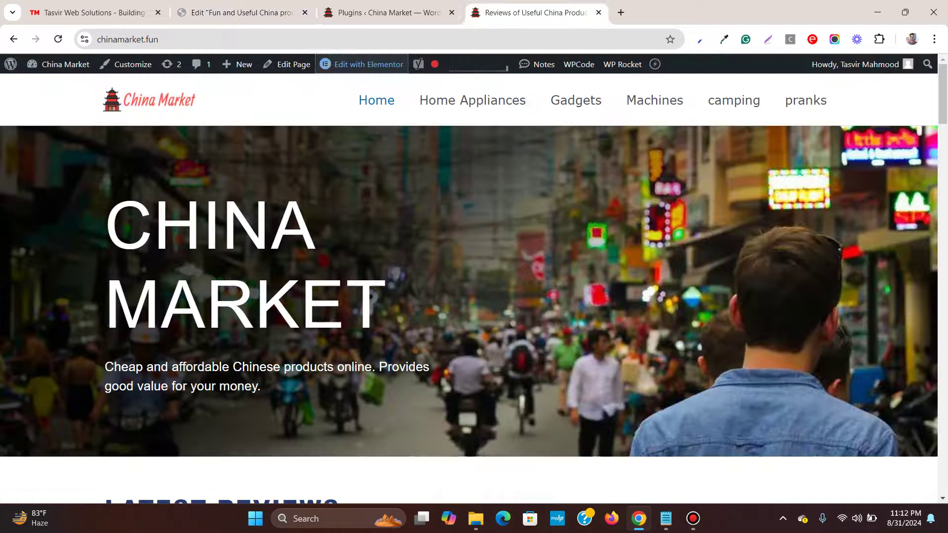
Open the Theme Builder from the China Market dashboard in a new tab and place that tab right after the Elementor editor
left_click(389, 13)
scroll(173, 67, "up", 6)
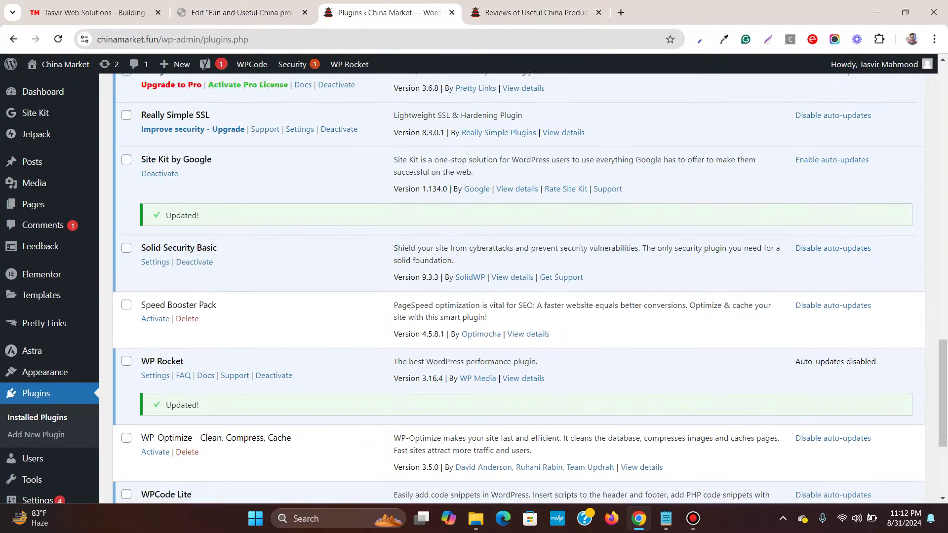
mouse_move(64, 65)
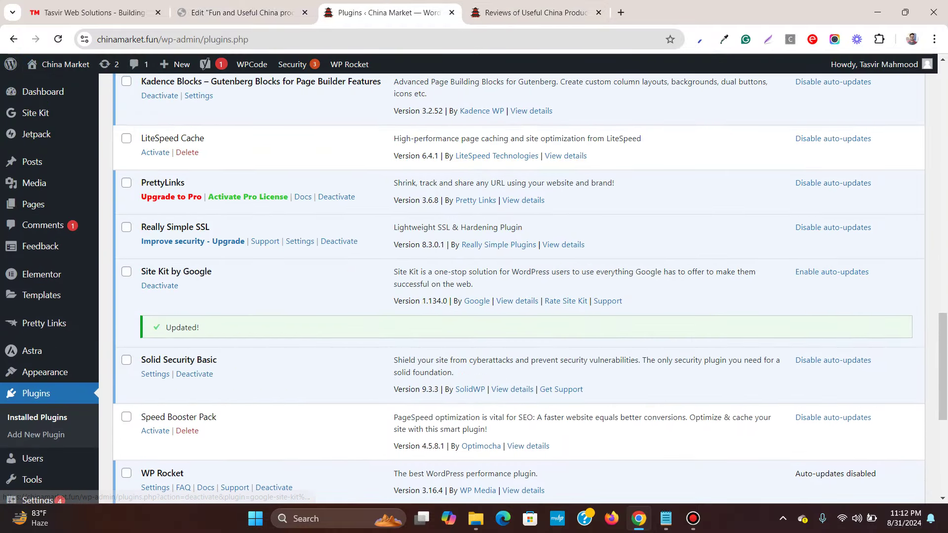
mouse_move(41, 295)
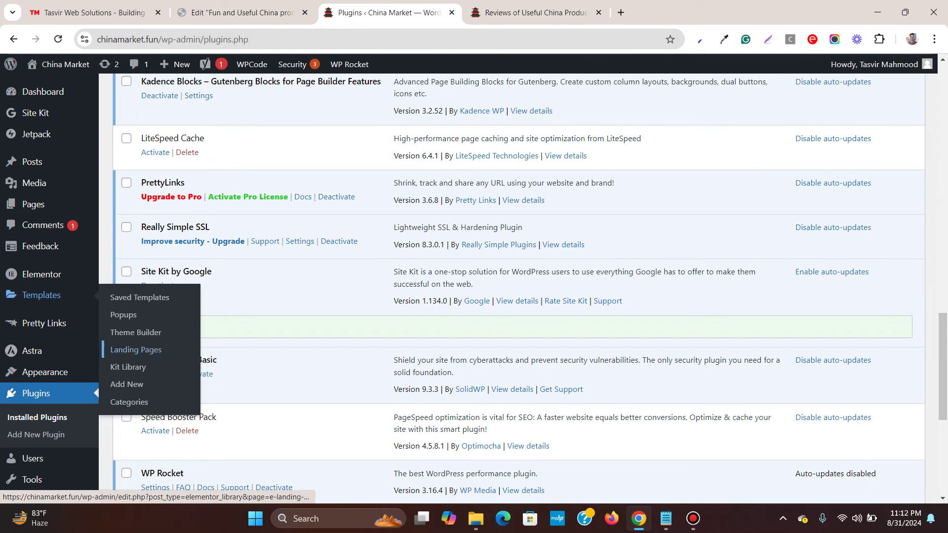
right_click(159, 332)
left_click(222, 183)
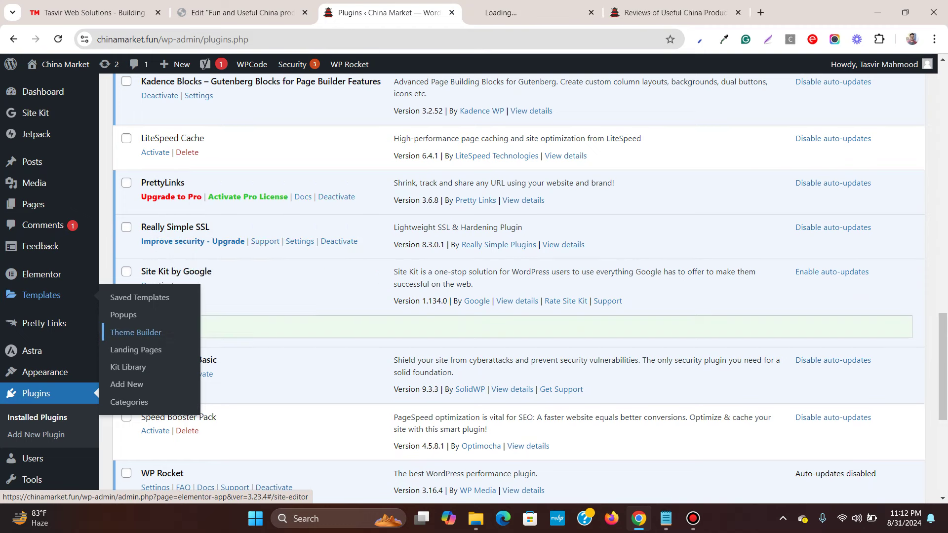
left_click_drag(533, 13, 388, 13)
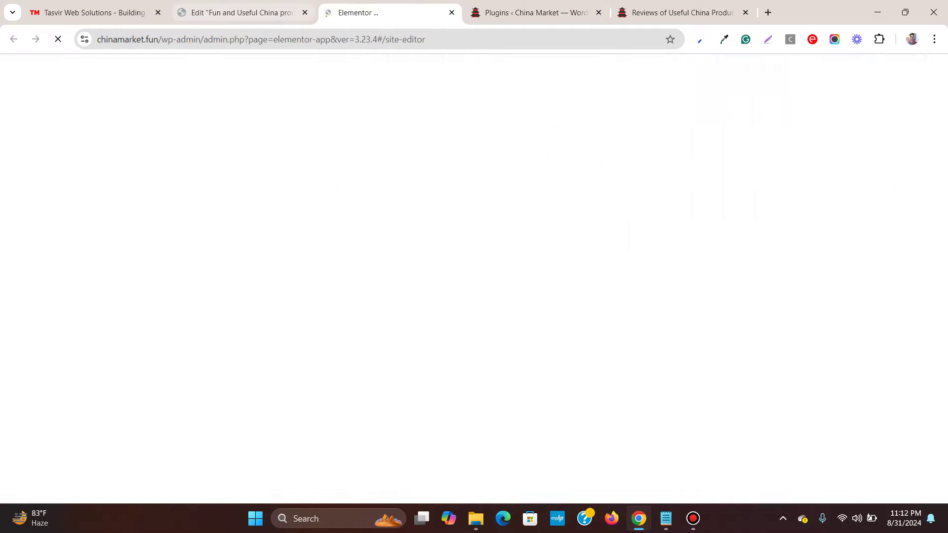
Look over the Latest Reviews post cards in the home page editor while the Theme Builder loads
left_click(242, 13)
scroll(561, 278, "up", 2)
scroll(562, 277, "up", 4)
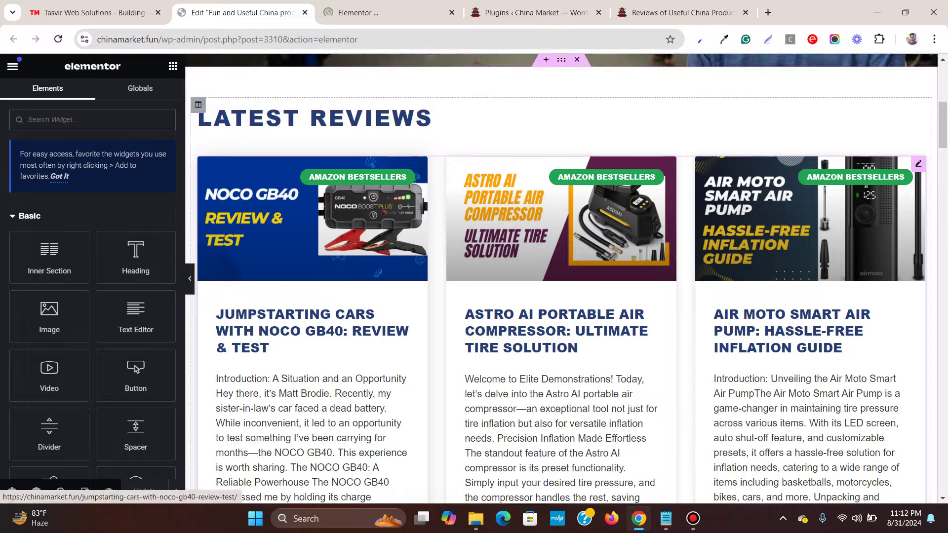
scroll(561, 276, "down", 1)
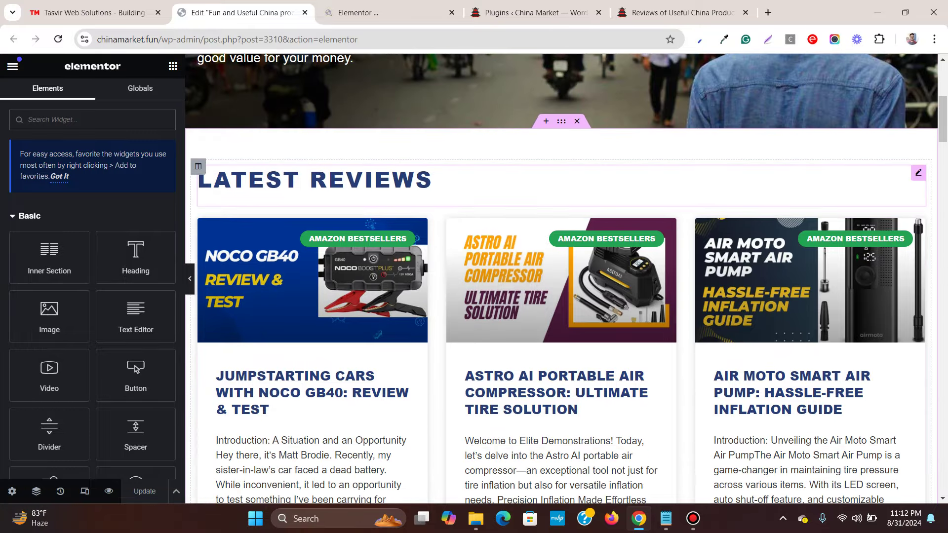
key("ctrl+Page_Down")
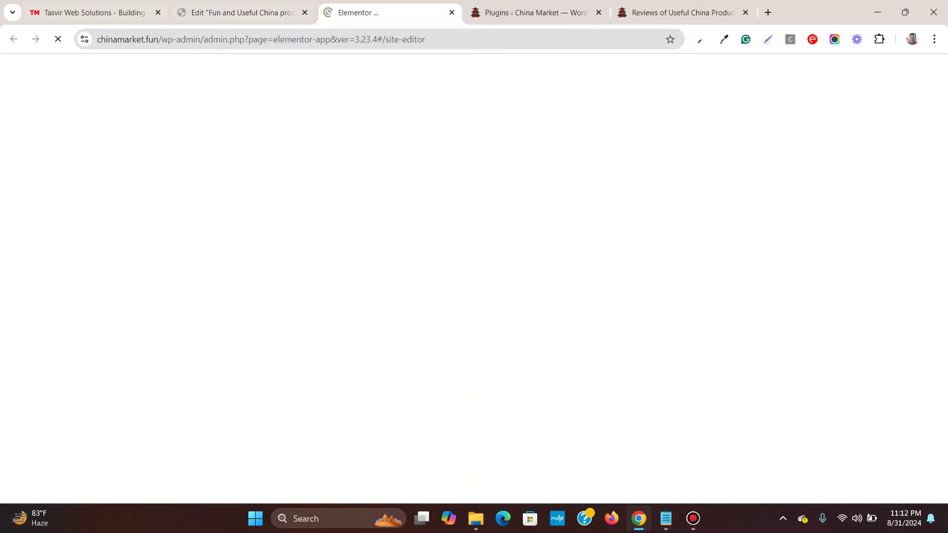
Return to the Theme Builder and create a new Loop Item template
key("ctrl+1")
key("ctrl+Page_Down")
key("ctrl+Page_Down")
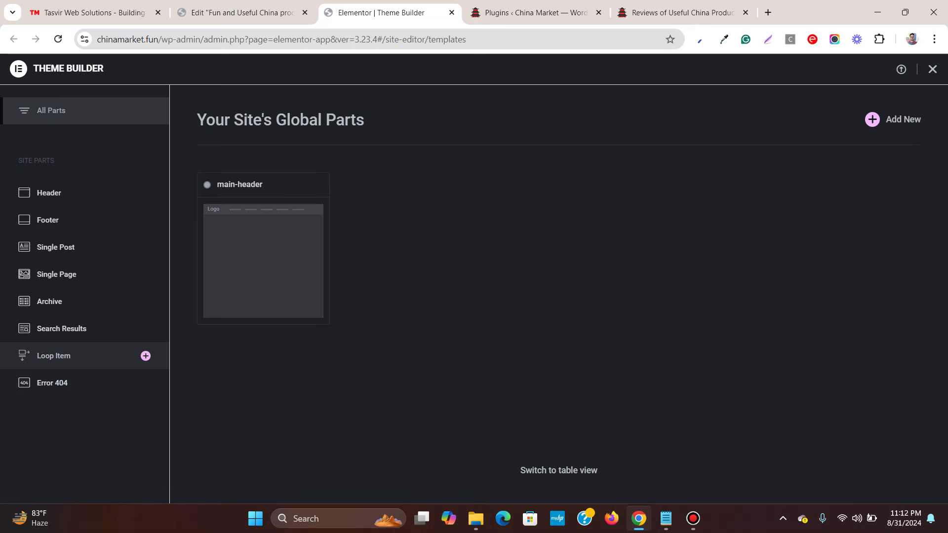
left_click(146, 356)
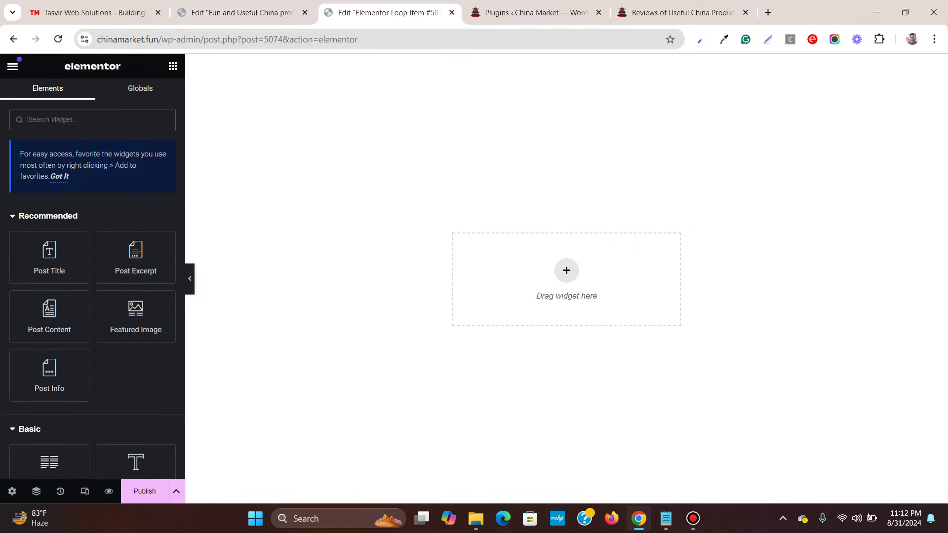
Check the reference carousel on the Tasvir Web Solutions site and add a single-column section to the loop item
left_click(94, 13)
left_click(389, 13)
left_click(13, 13)
left_click(95, 13)
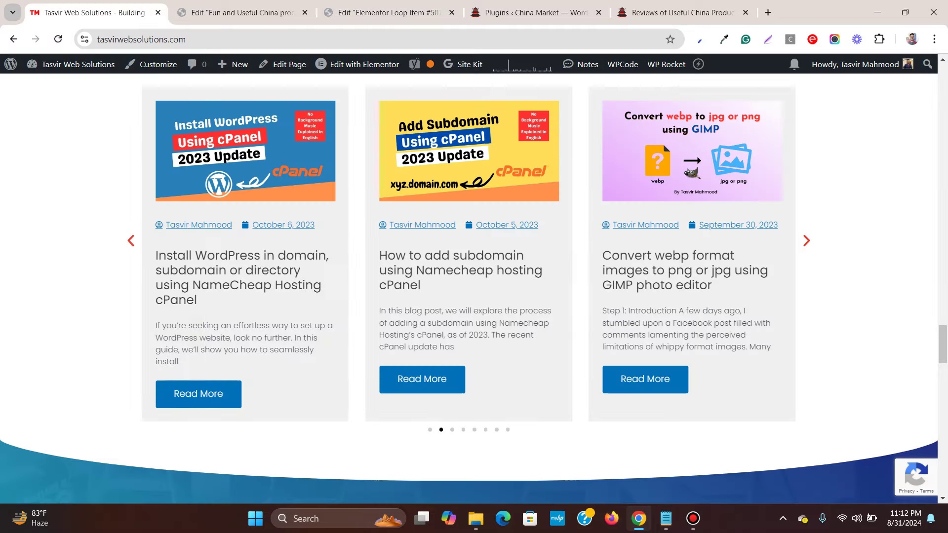
key("ctrl+3")
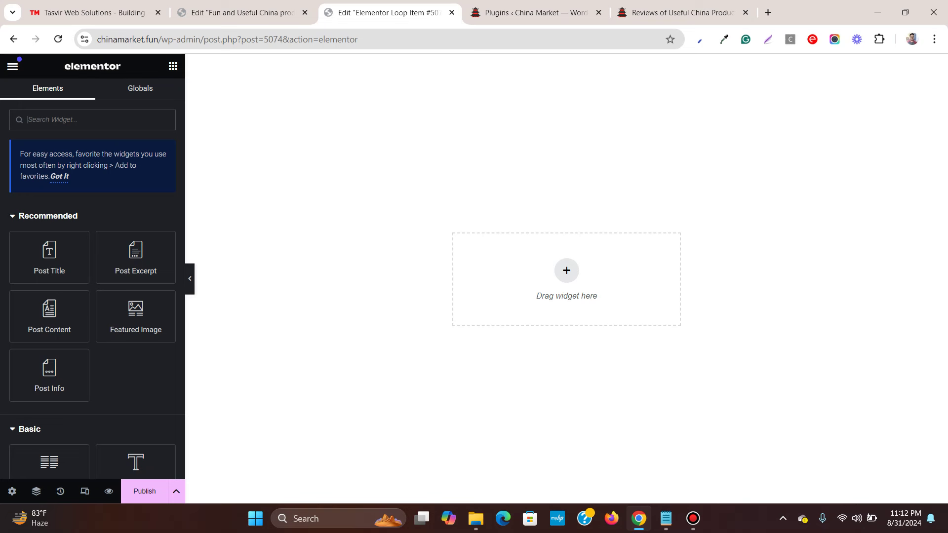
left_click(567, 270)
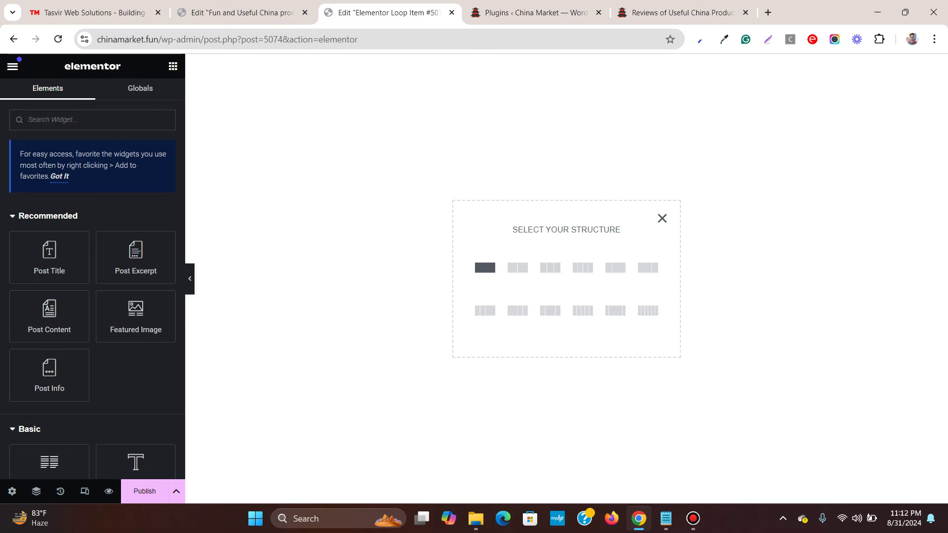
left_click(485, 268)
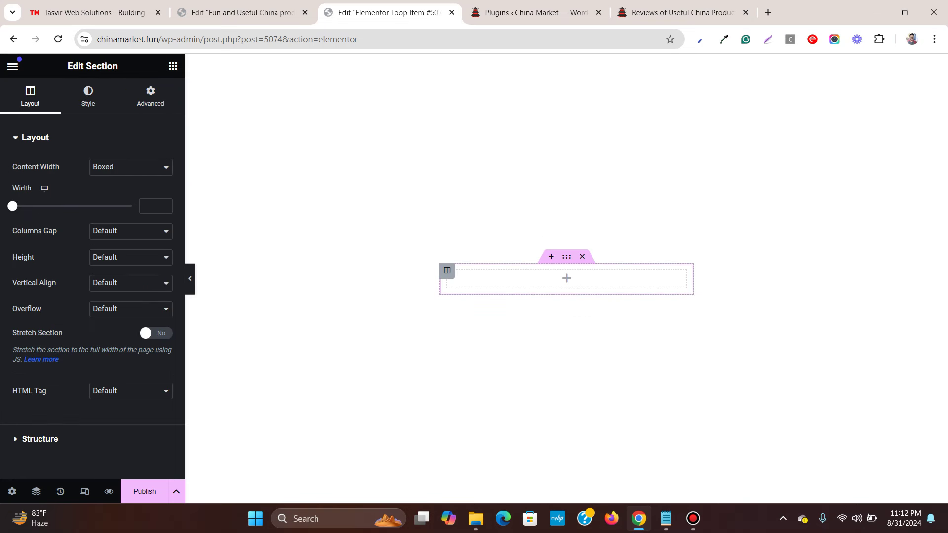
Place a Featured Image widget in the loop item's empty section
left_click(172, 66)
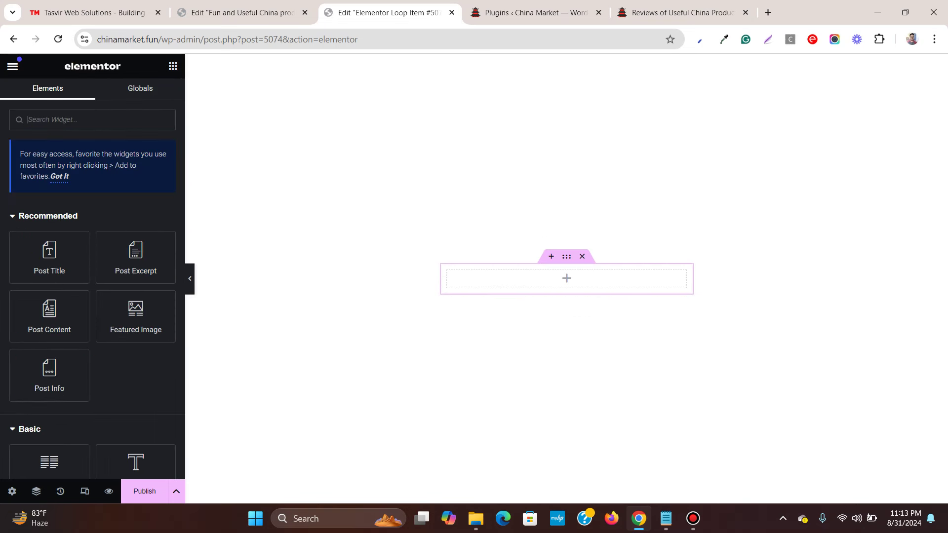
scroll(137, 397, "down", 3)
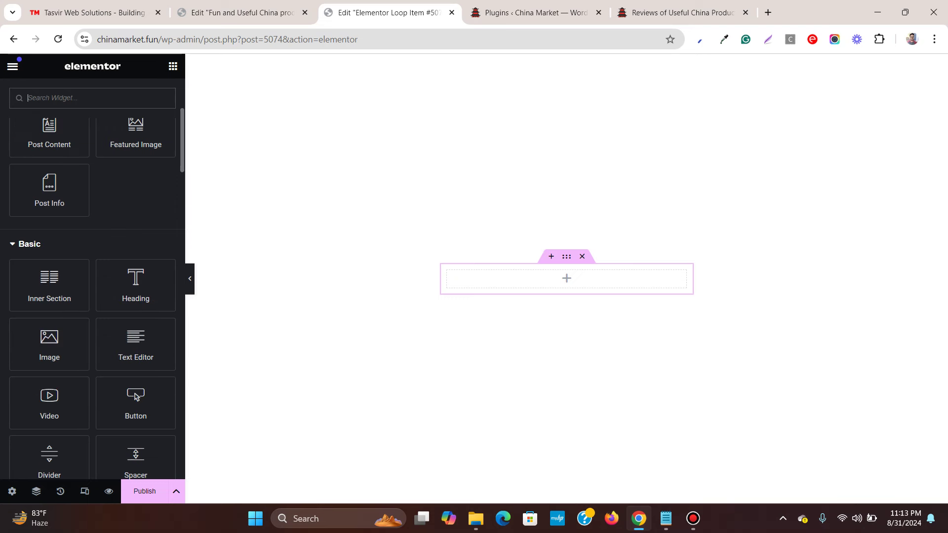
scroll(136, 396, "up", 3)
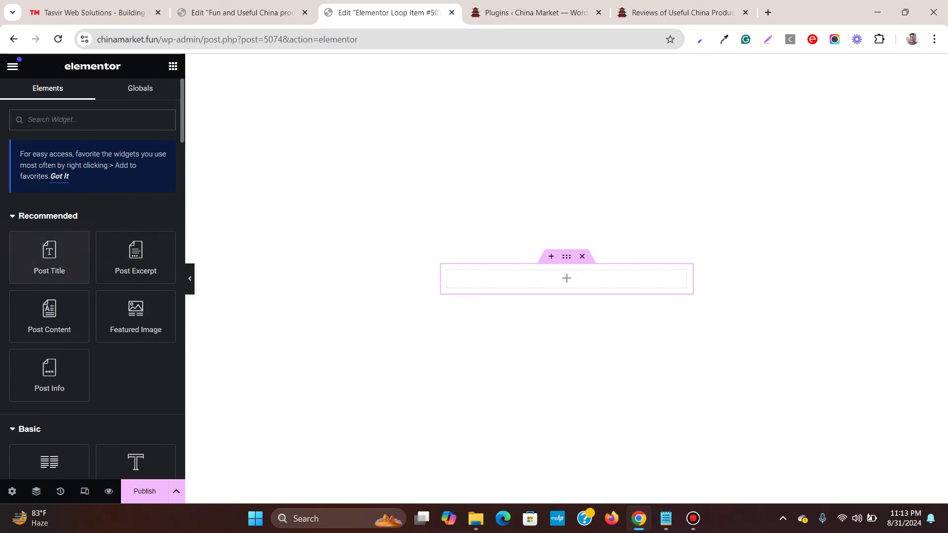
left_click_drag(136, 315, 625, 276)
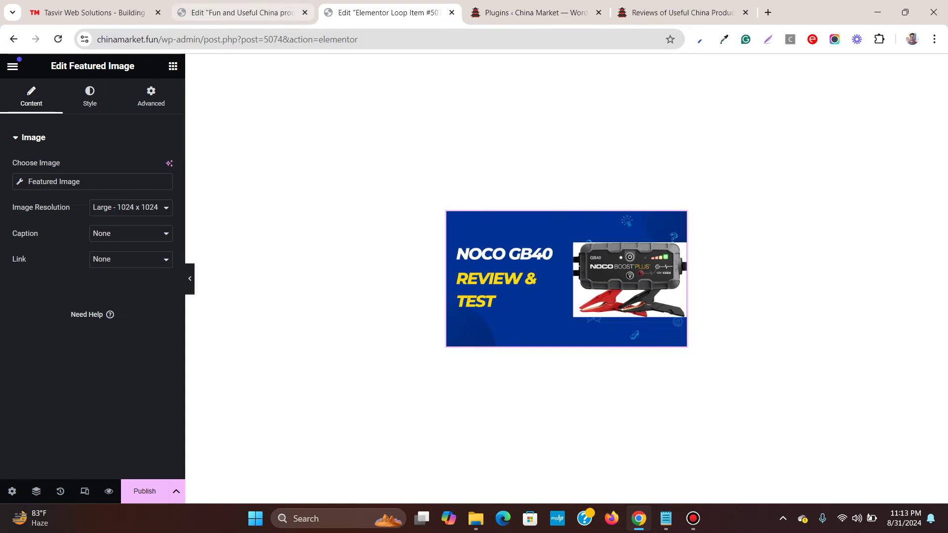
left_click(262, 12)
left_click(371, 12)
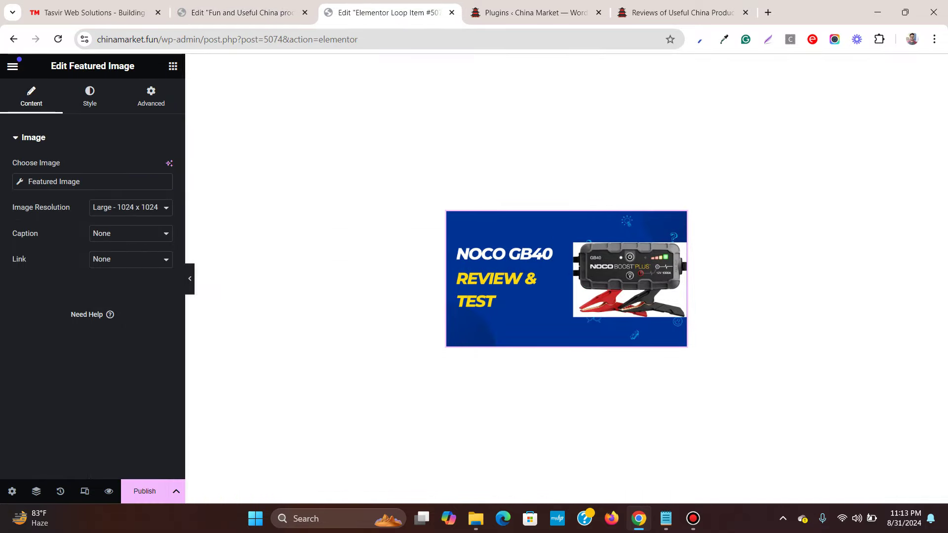
Add a Post Title widget below the featured image and set its HTML tag to H4
left_click(173, 66)
left_click_drag(49, 257, 573, 346)
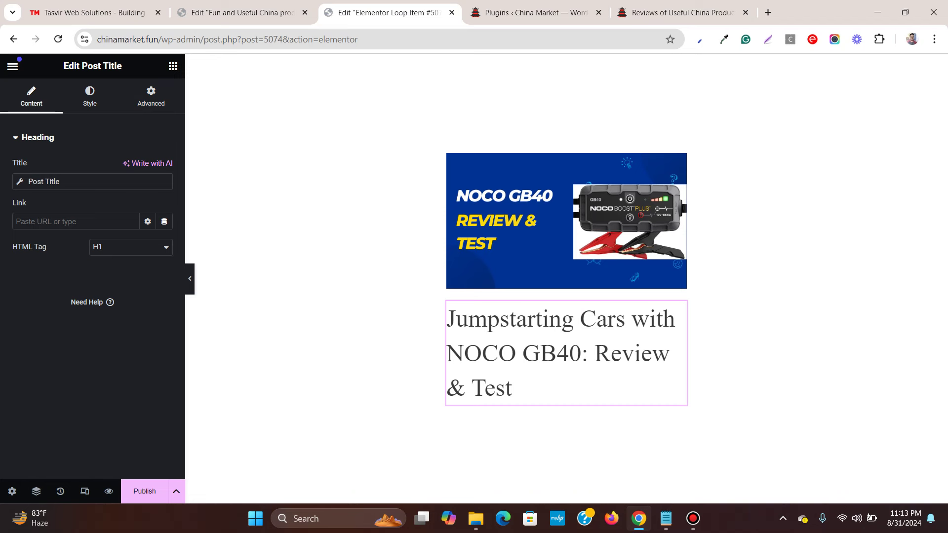
left_click(131, 247)
left_click(130, 323)
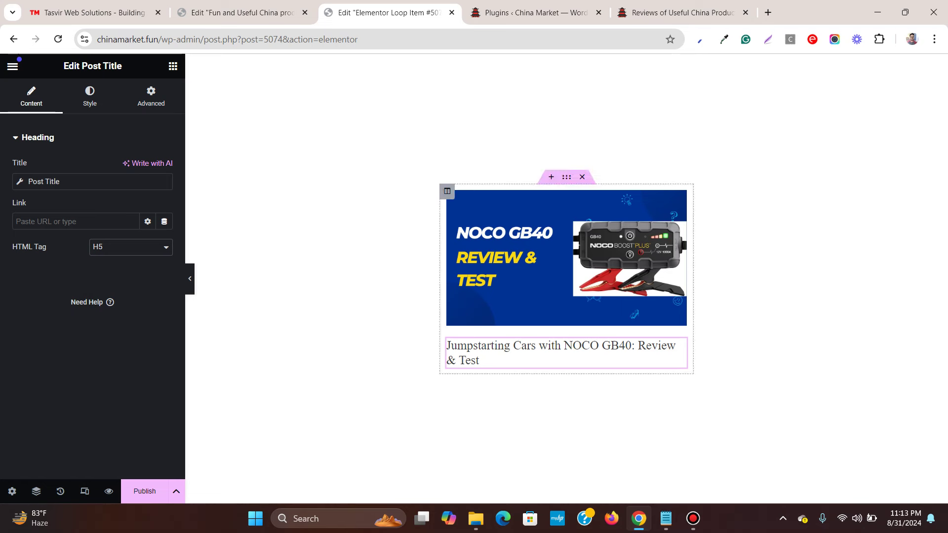
left_click(131, 247)
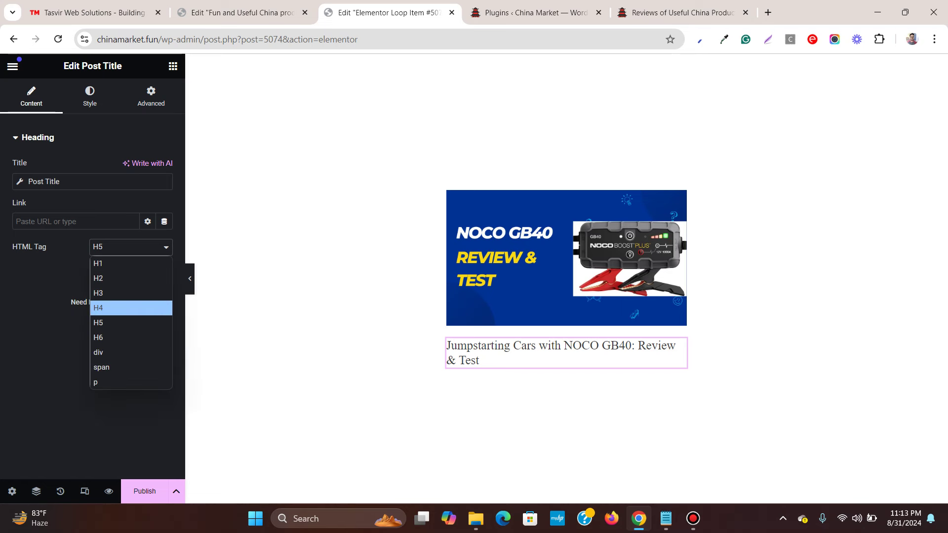
left_click(131, 307)
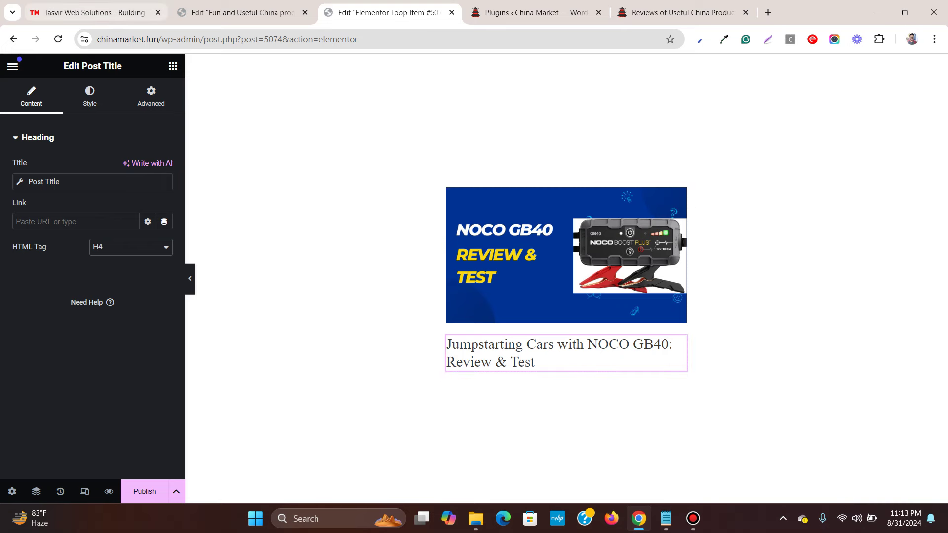
Check the reference carousel cards and add a Post Excerpt widget below the post title
left_click(101, 12)
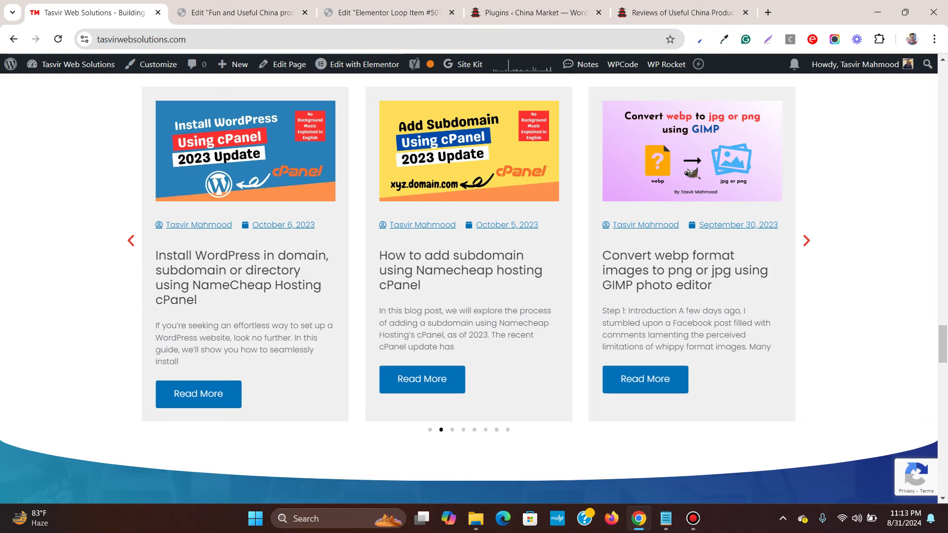
key("ctrl+3")
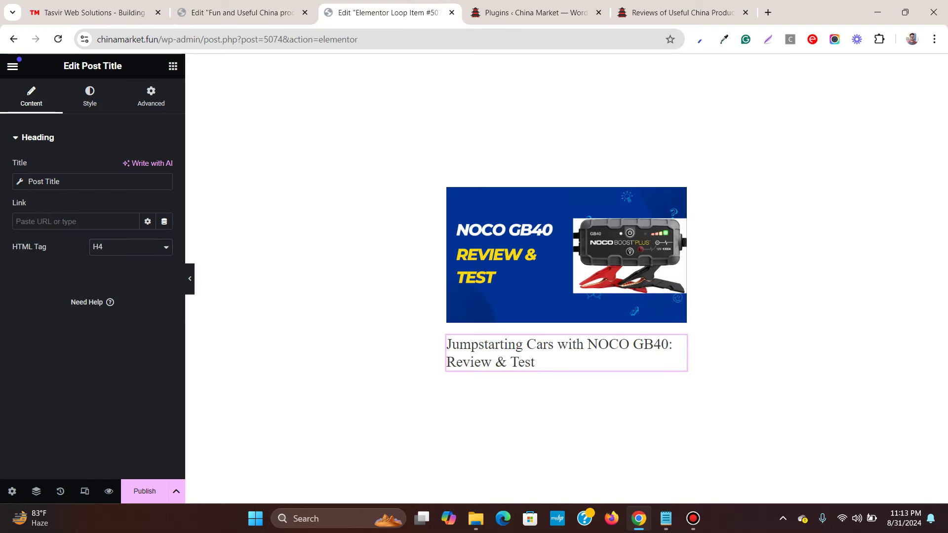
left_click(172, 66)
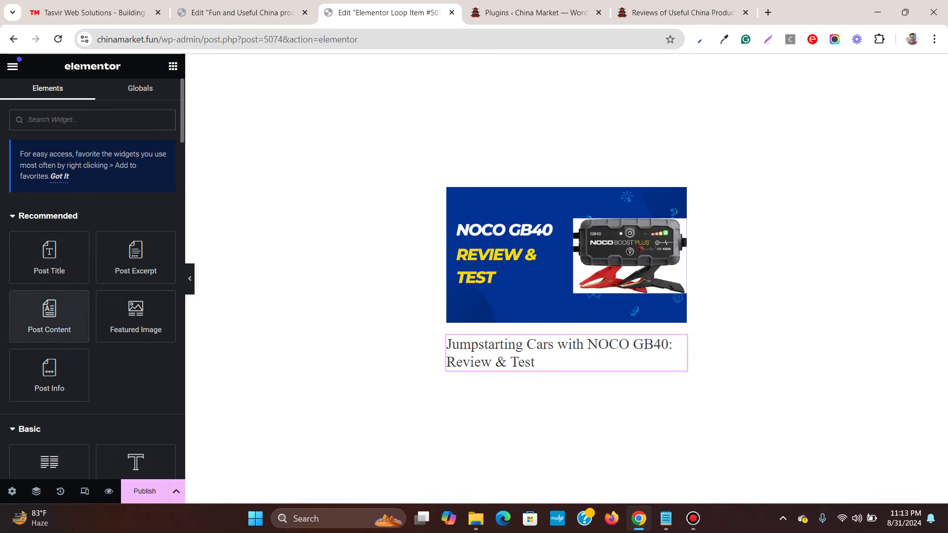
left_click_drag(136, 257, 561, 368)
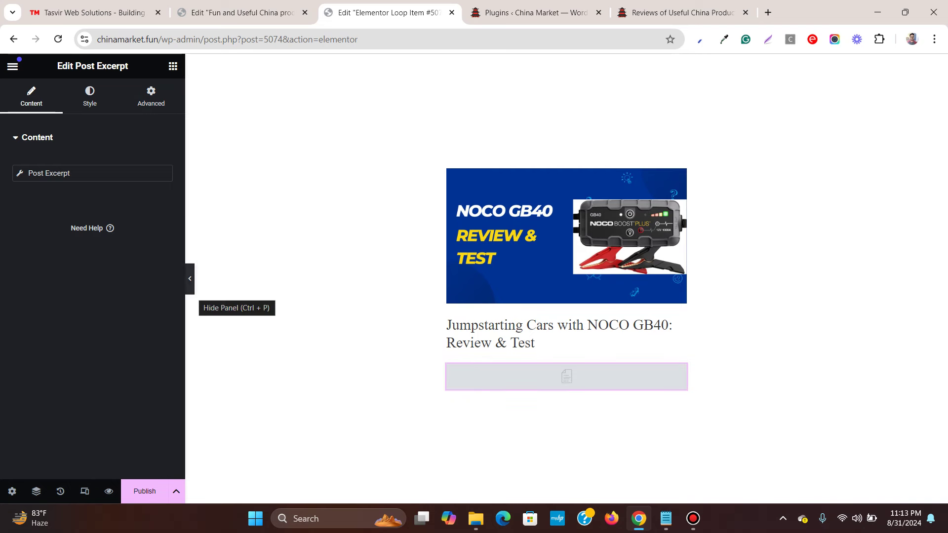
Compare with the reference carousel again and add a Button widget below the post excerpt
left_click(103, 12)
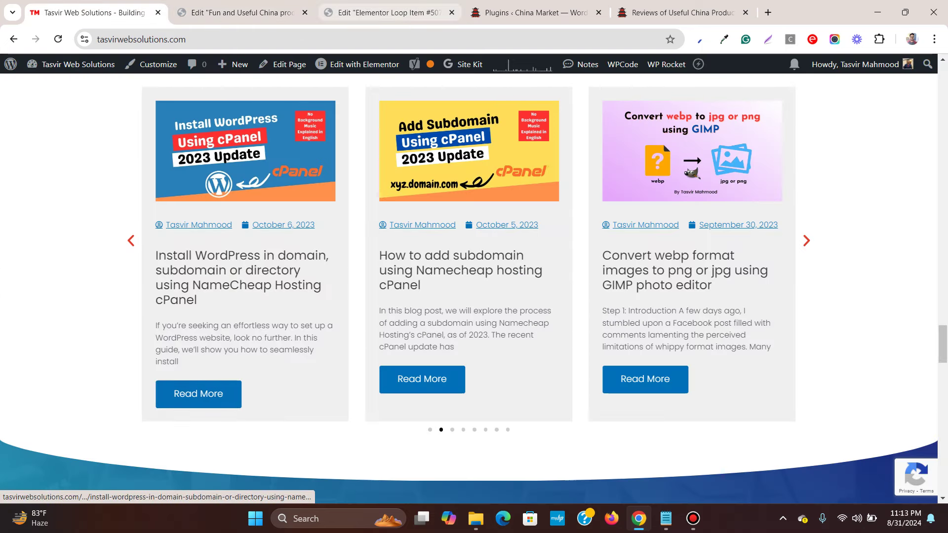
left_click(385, 12)
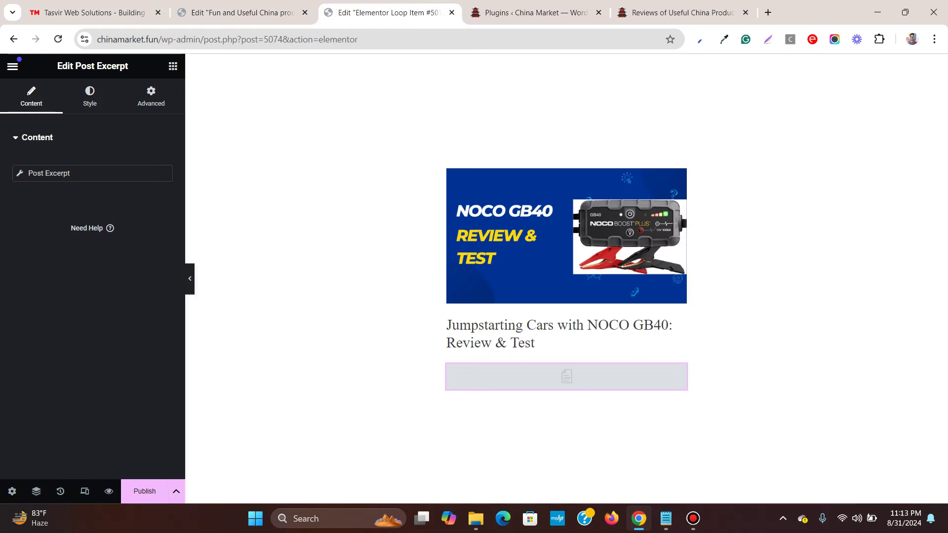
left_click(173, 65)
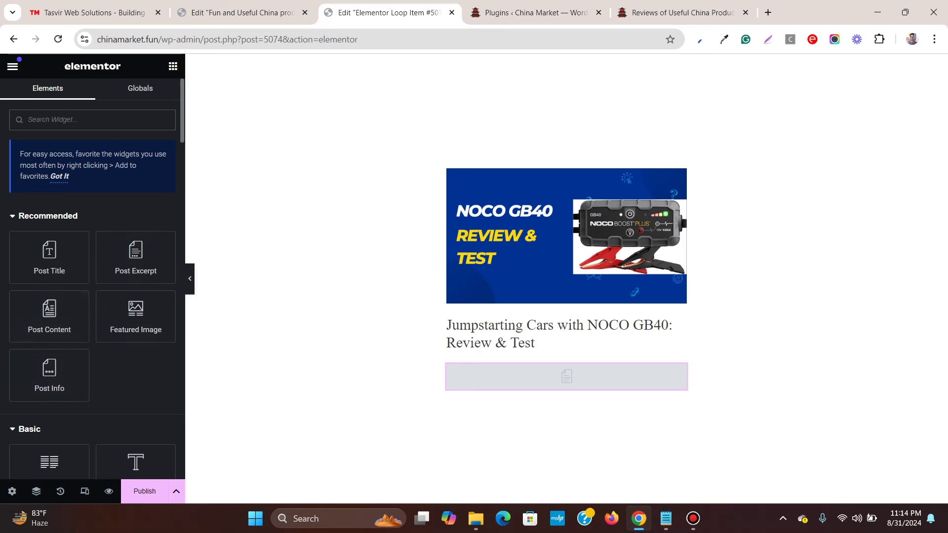
scroll(92, 277, "down", 4)
left_click_drag(137, 397, 544, 382)
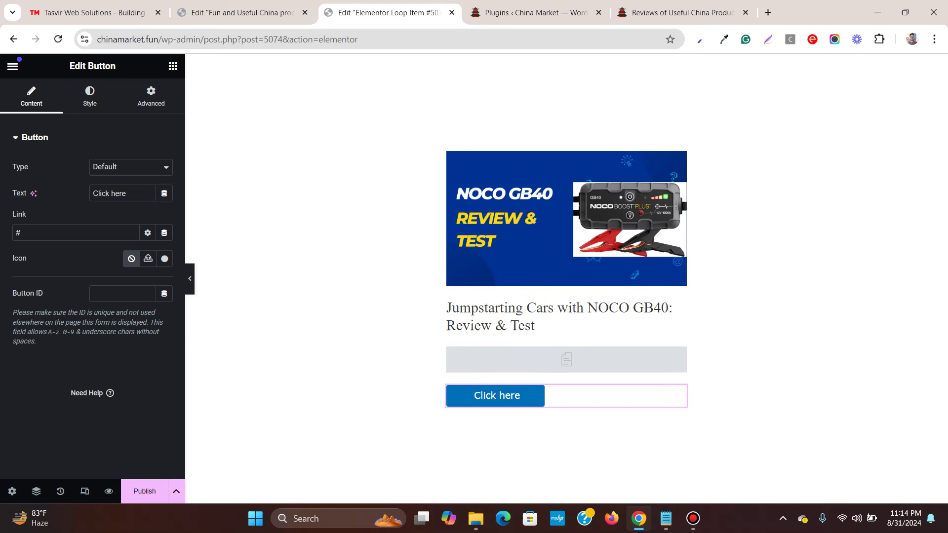
Set the button's text to "Read More" and link it dynamically to the Post URL
left_click_drag(127, 193, 92, 193)
type("Read")
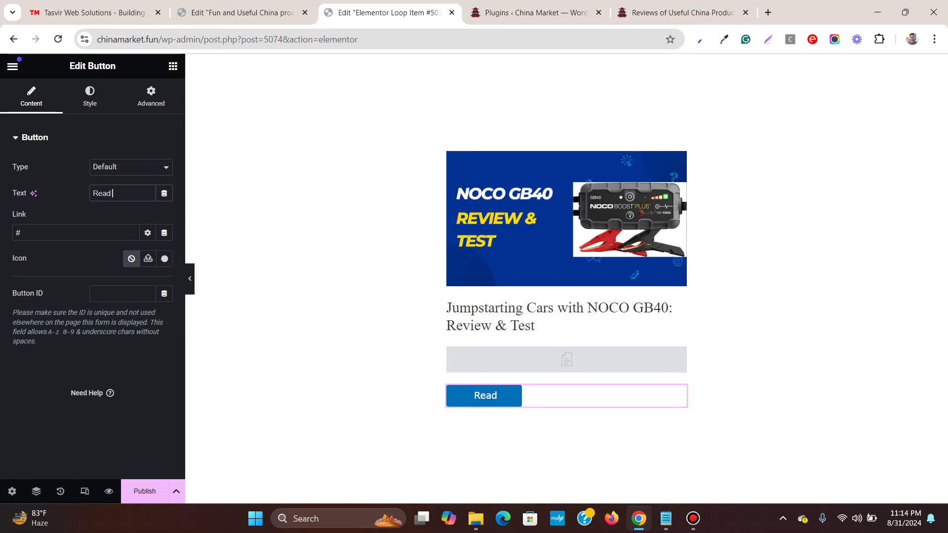
type(" More")
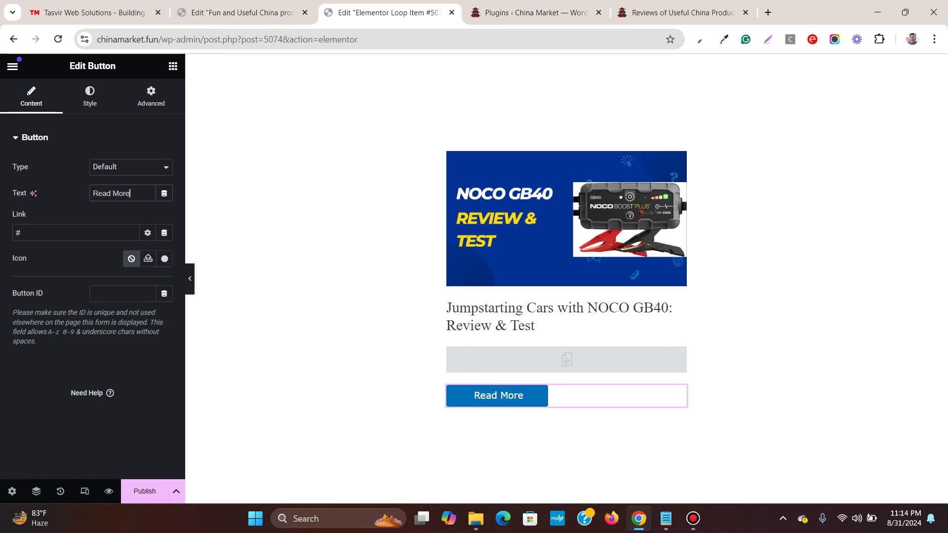
left_click(164, 232)
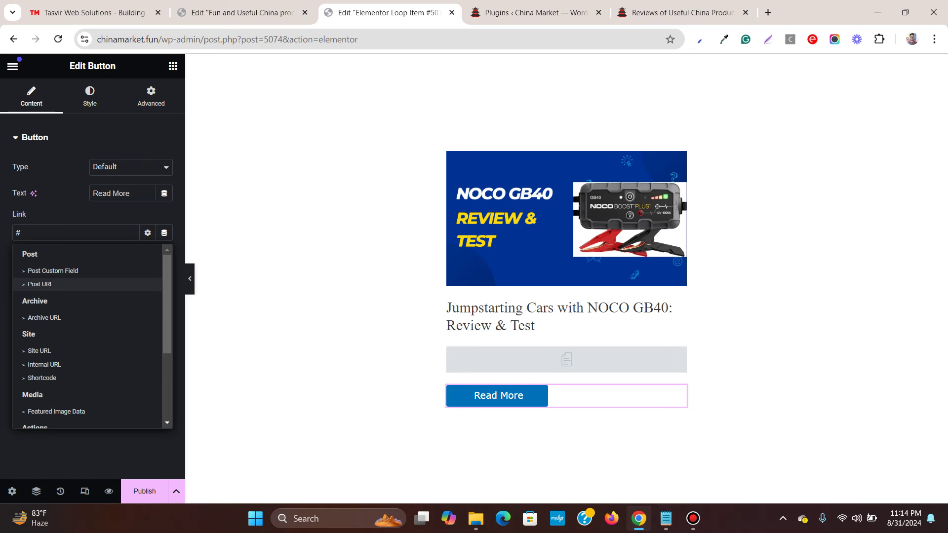
left_click(40, 285)
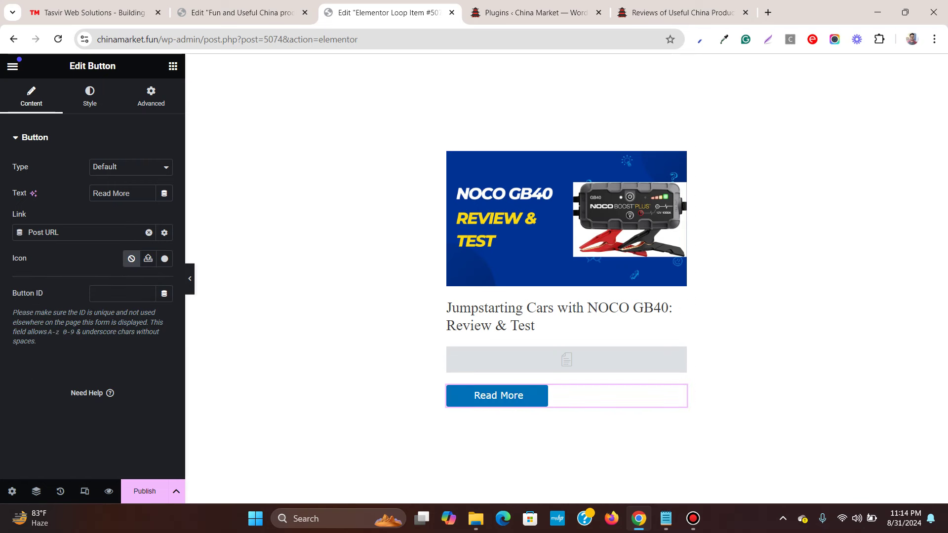
Save the loop item as a draft and publish it
left_click(176, 492)
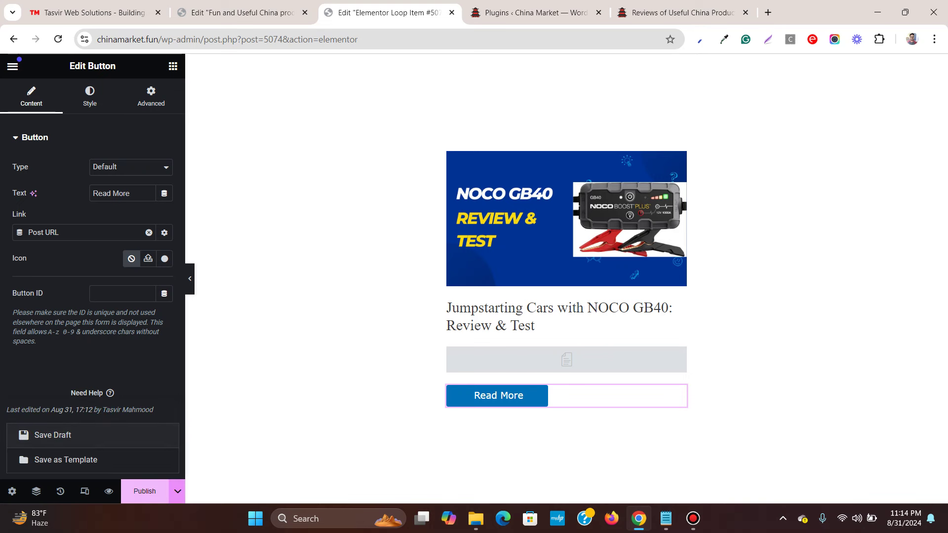
left_click(52, 435)
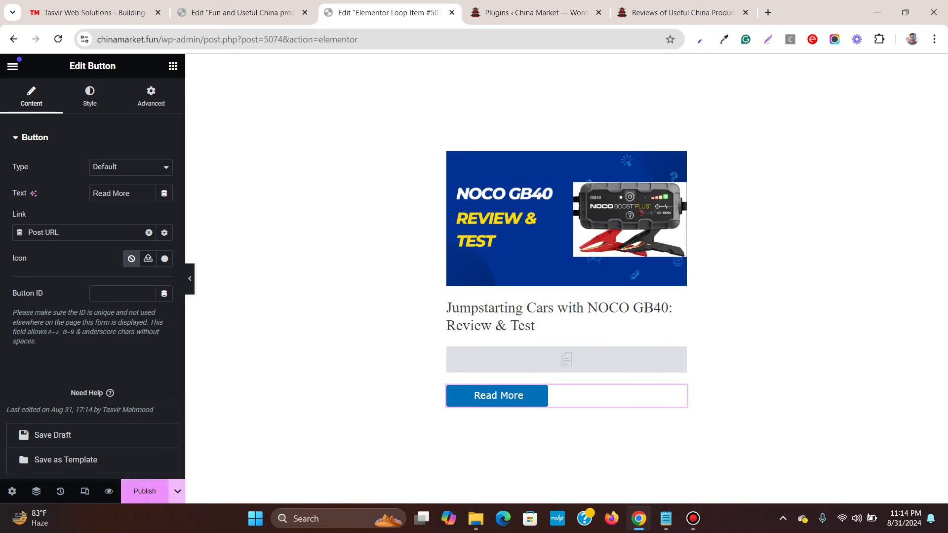
left_click(144, 491)
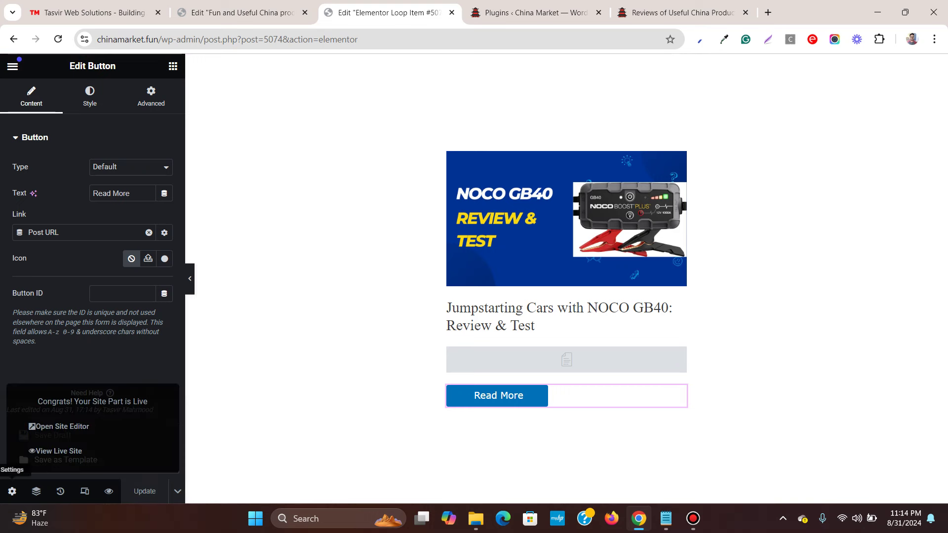
Change the loop item's title to "Post Carousel" in its general settings
left_click(12, 491)
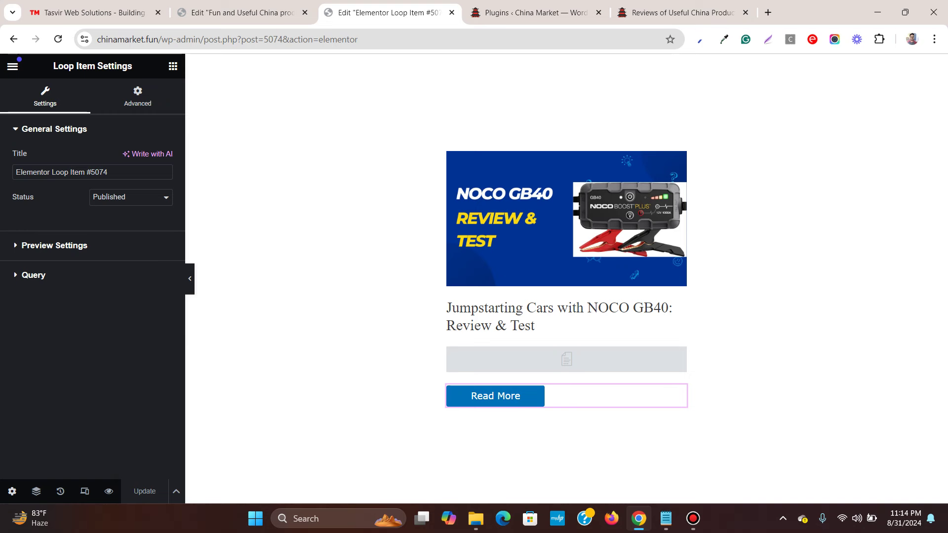
triple_click(61, 172)
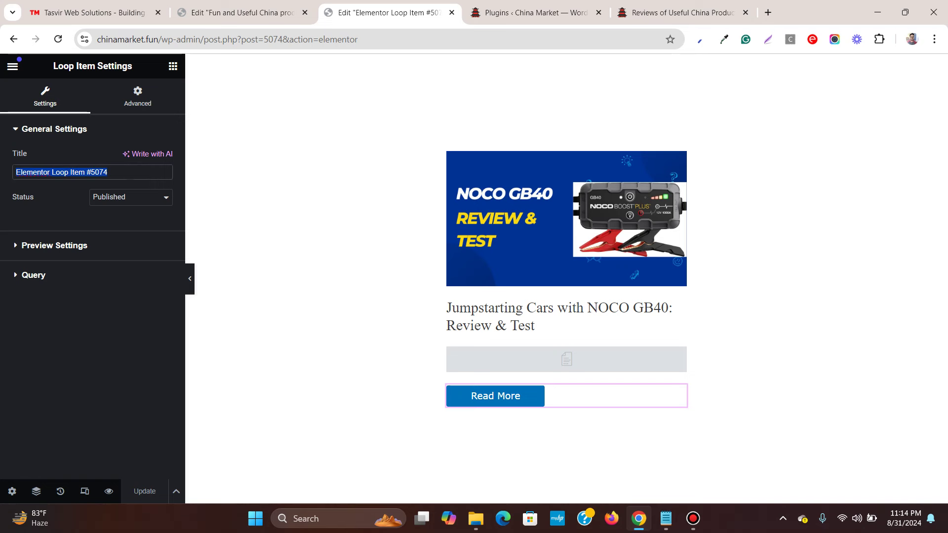
key("BackSpace")
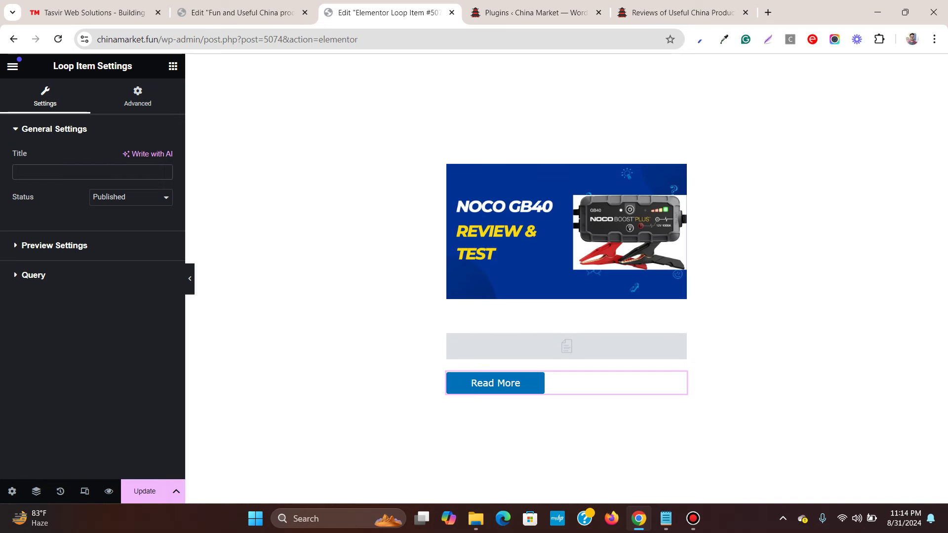
left_click(692, 519)
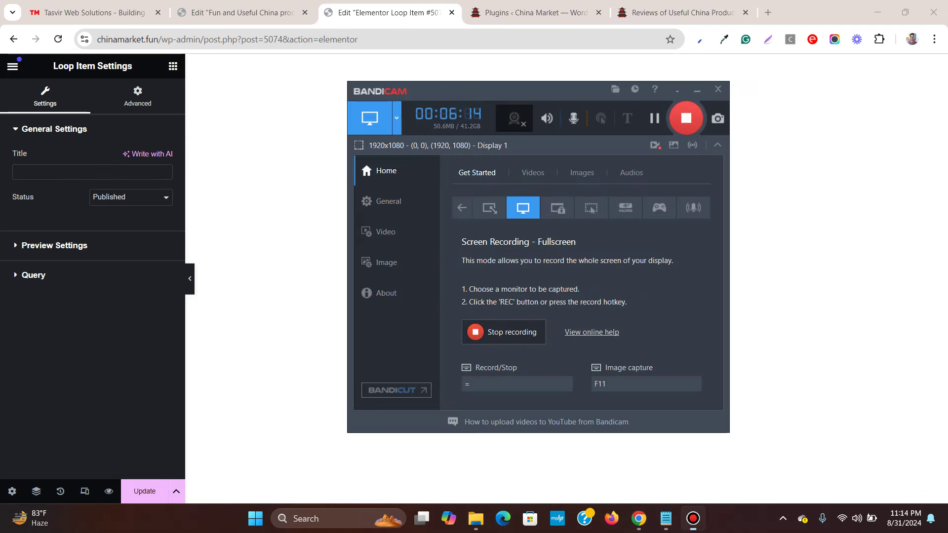
left_click(693, 518)
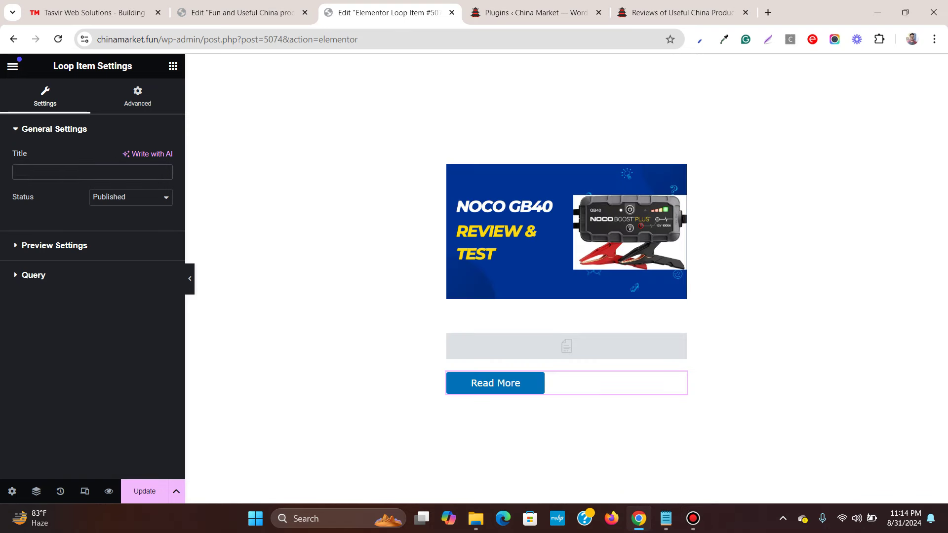
type("Po")
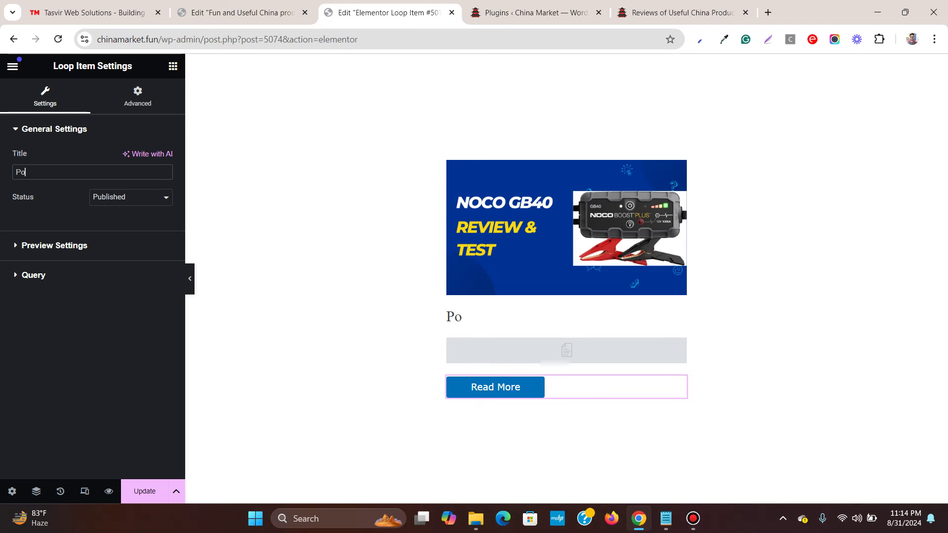
type("st Carousel")
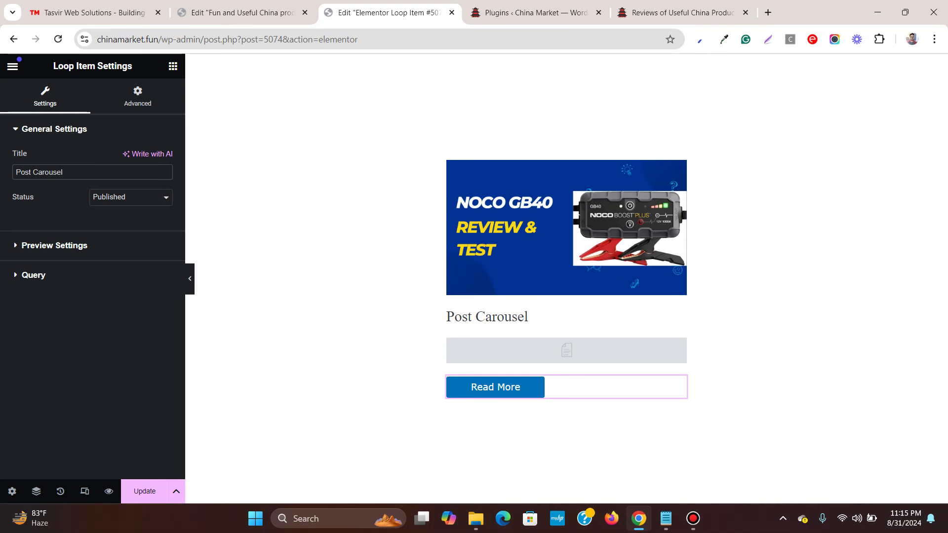
Save the retitled loop item and reload the editor page
key("ctrl+s")
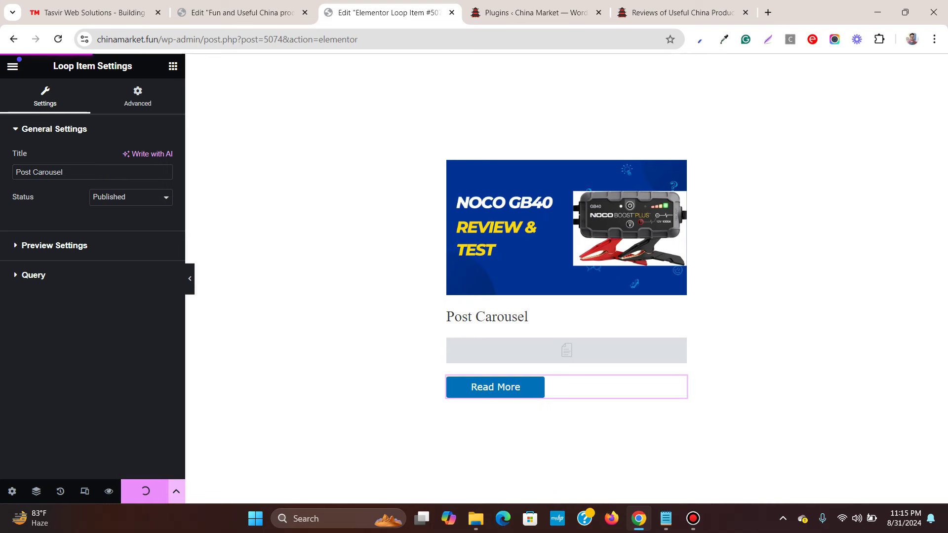
left_click(58, 39)
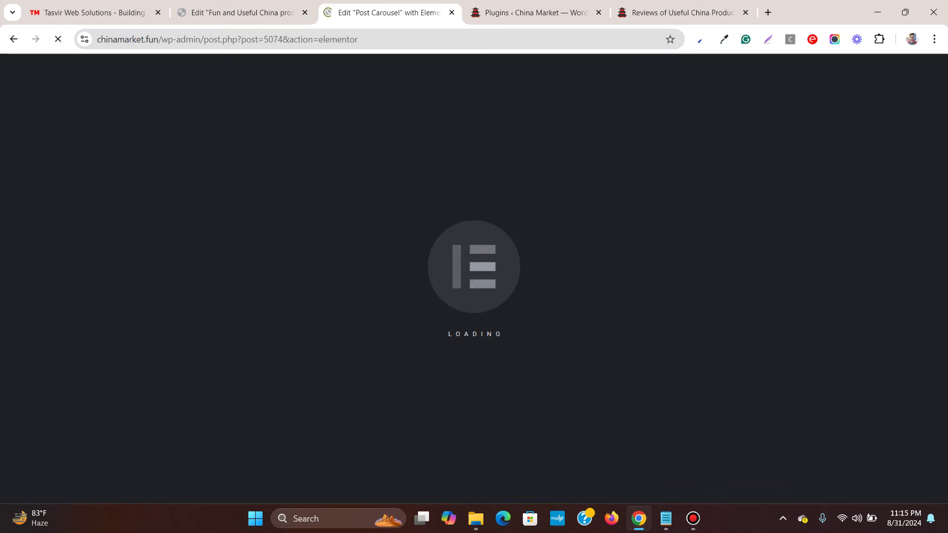
mouse_move(242, 13)
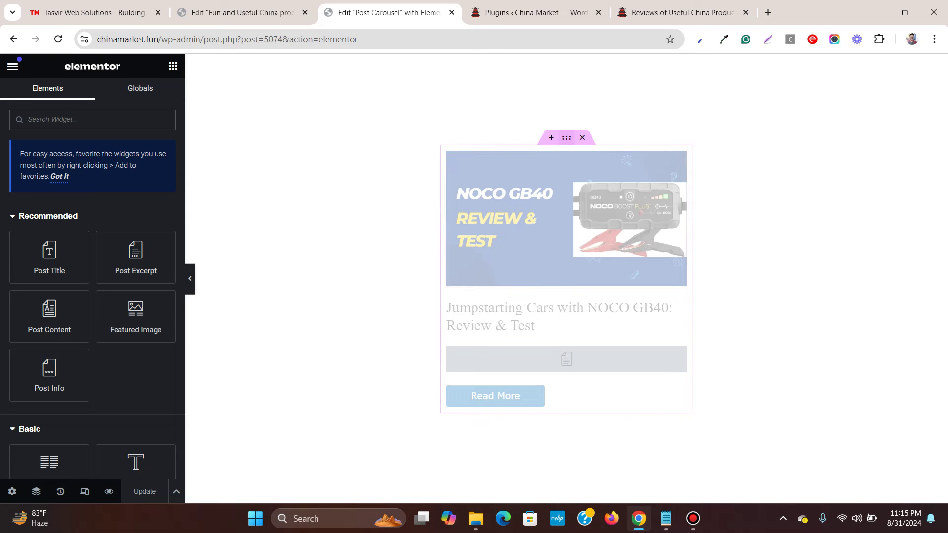
Compare with the reference carousel and give the card's section a classic background in colour #f5f5f5
left_click(566, 138)
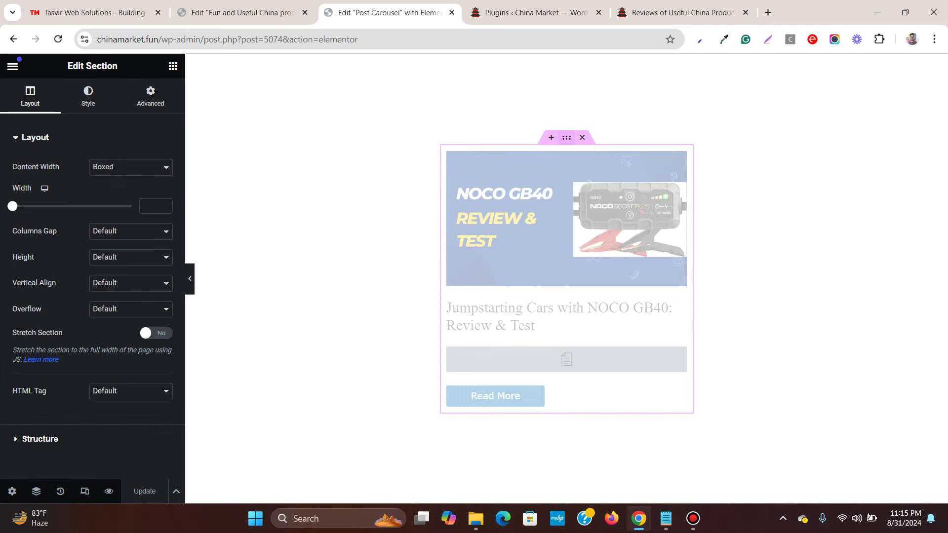
left_click(87, 96)
left_click(93, 13)
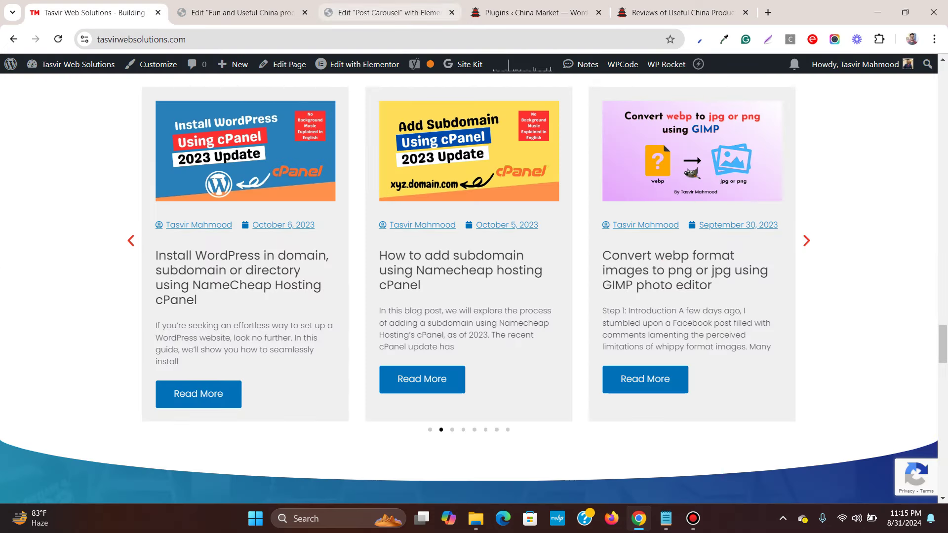
left_click(386, 12)
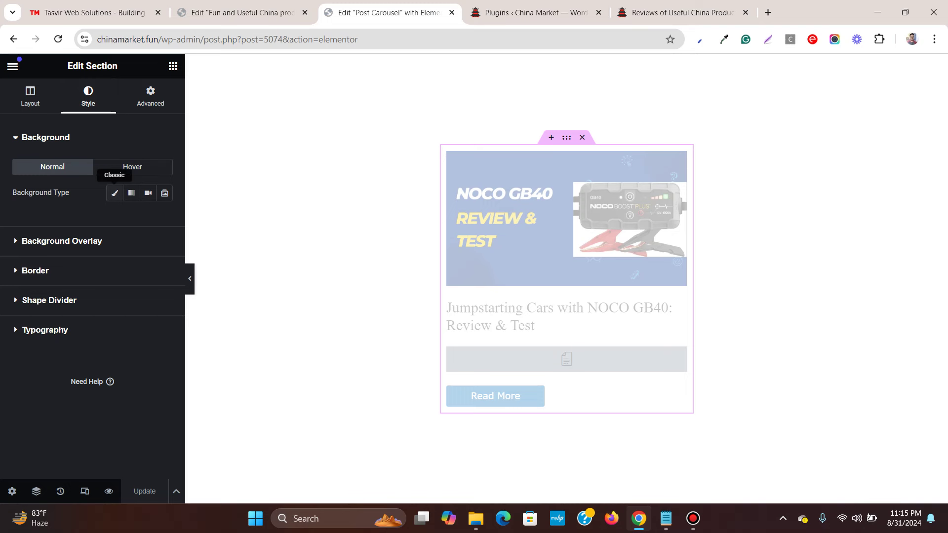
left_click(114, 193)
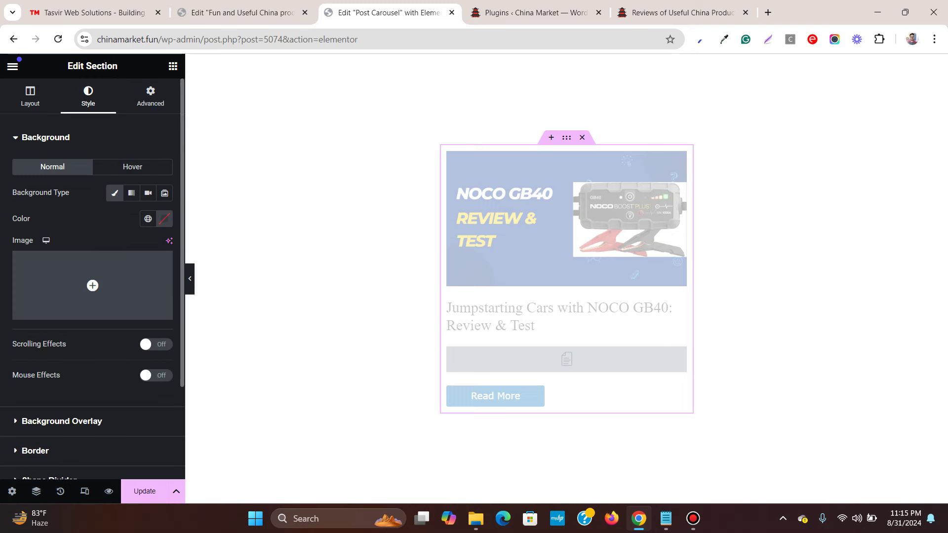
left_click(164, 218)
double_click(111, 396)
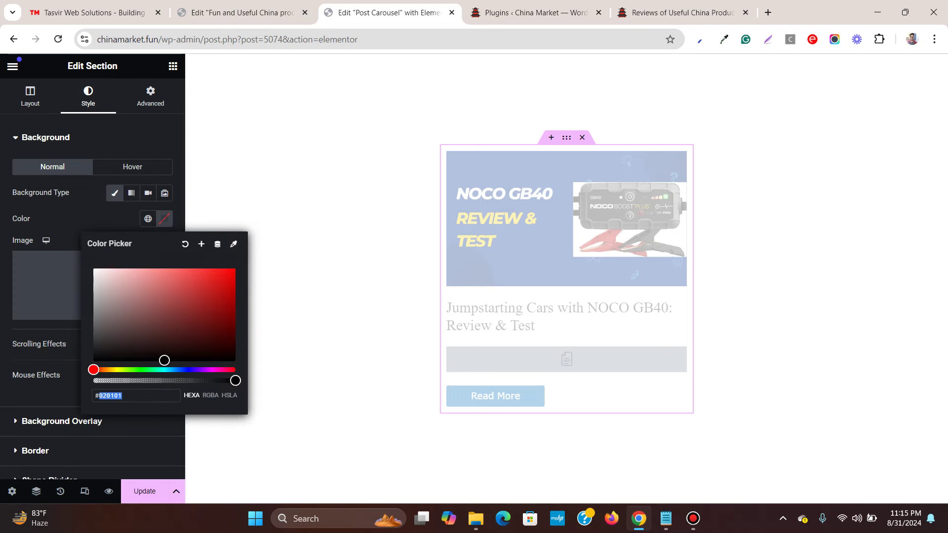
type("f5f5f5")
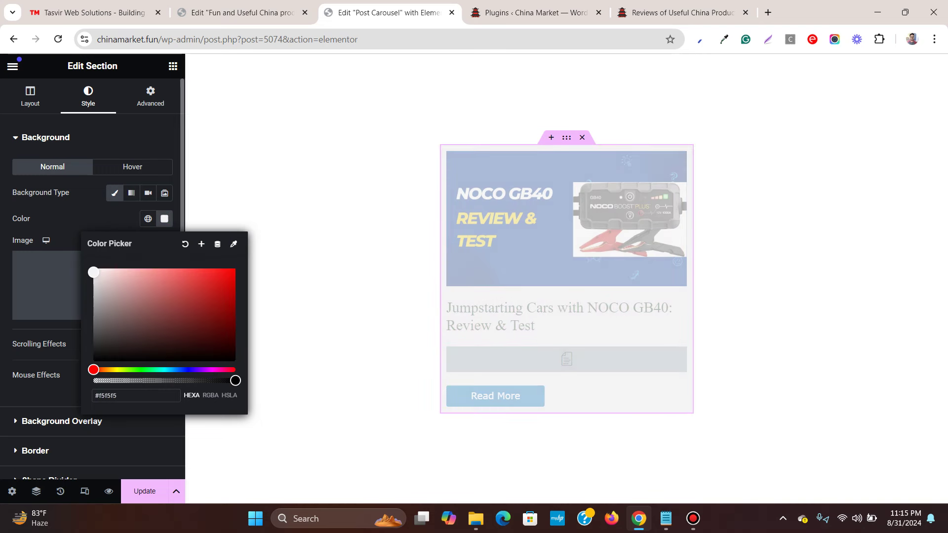
left_click(69, 223)
Round the section's corners with a border radius of 8 px on all sides and preview the card
scroll(93, 259, "down", 1)
left_click(35, 389)
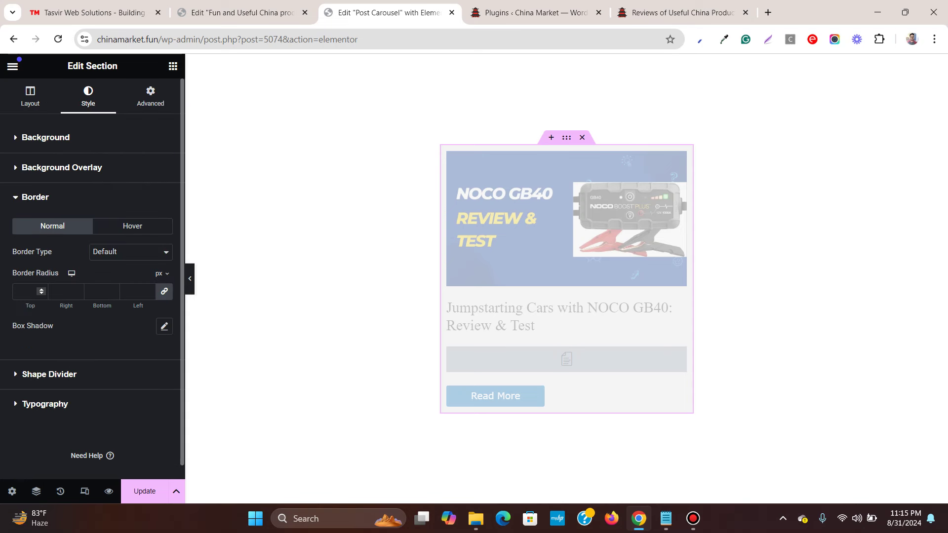
type("8")
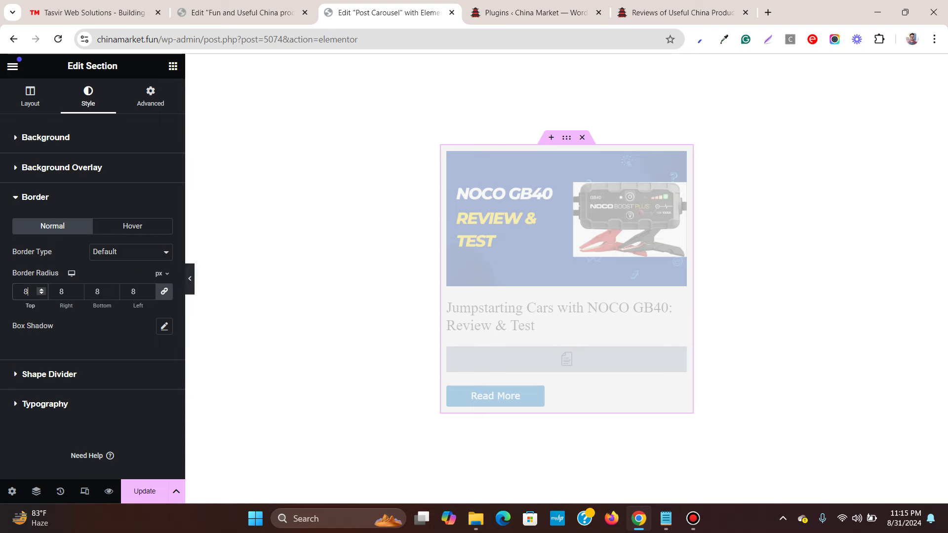
left_click(189, 278)
left_click(4, 279)
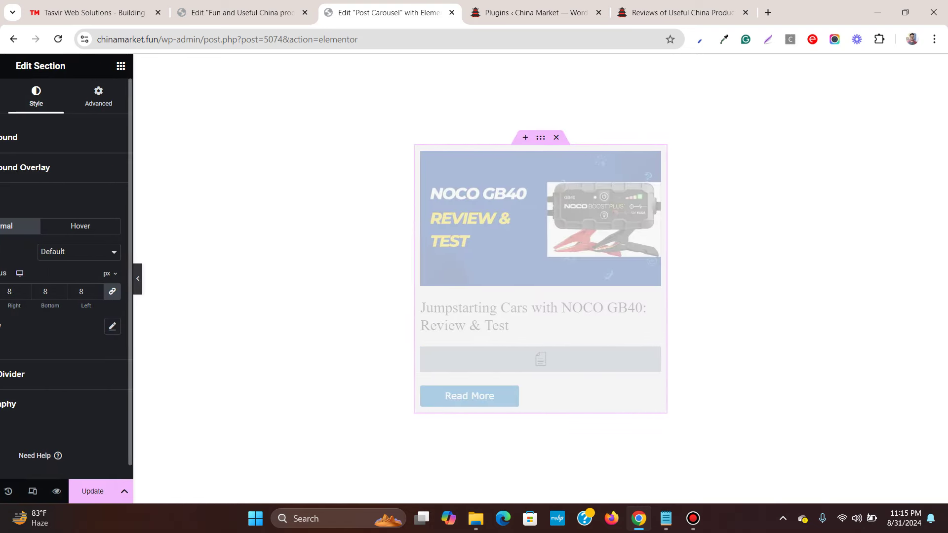
Set the section's padding to 15 px on all sides, update the template and preview the card
left_click(150, 97)
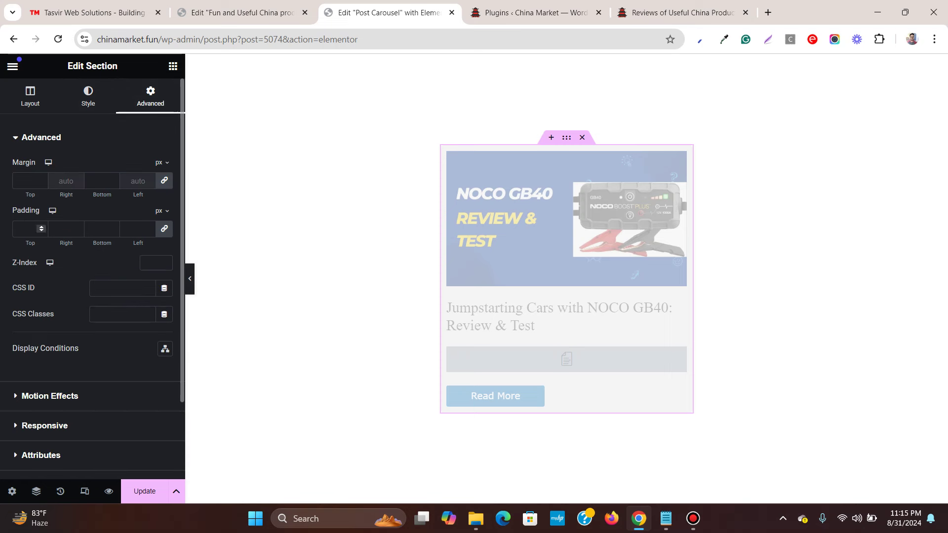
left_click(26, 228)
type("15")
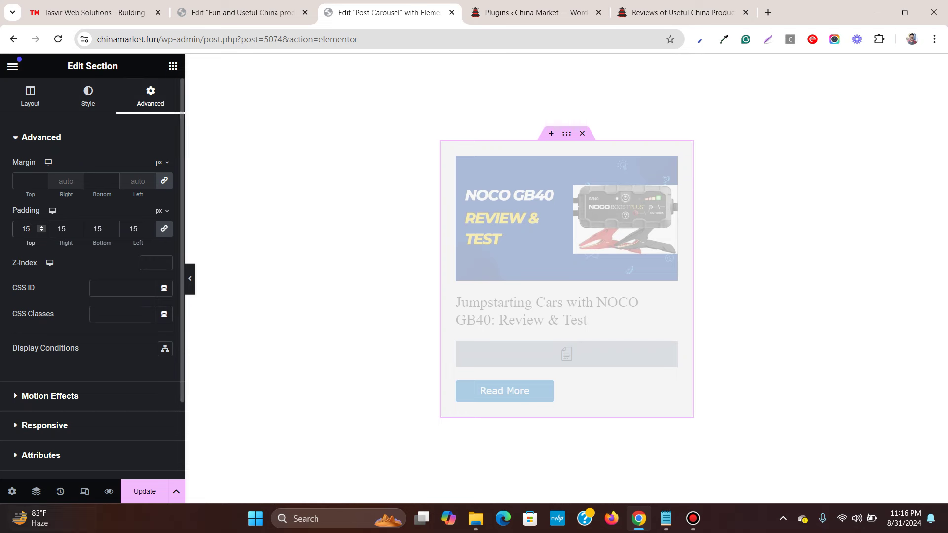
left_click(144, 492)
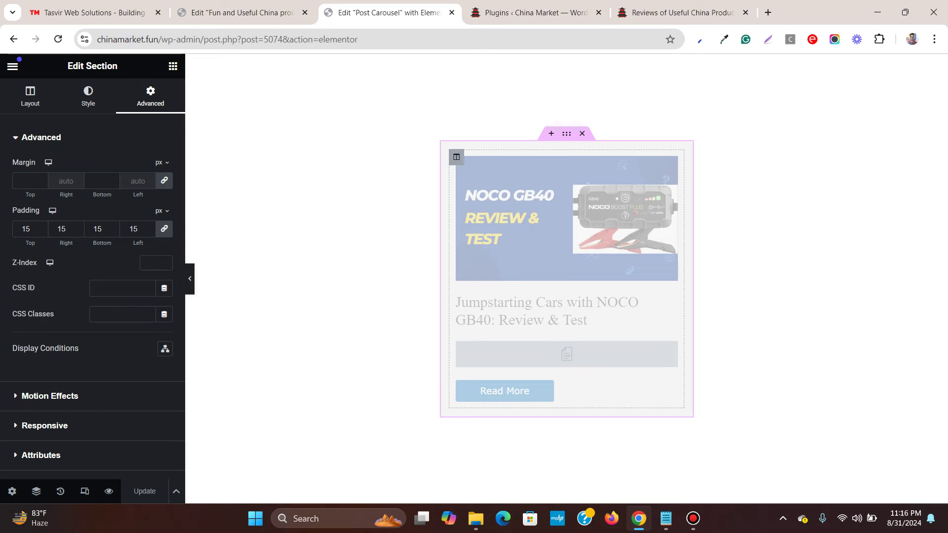
left_click(190, 279)
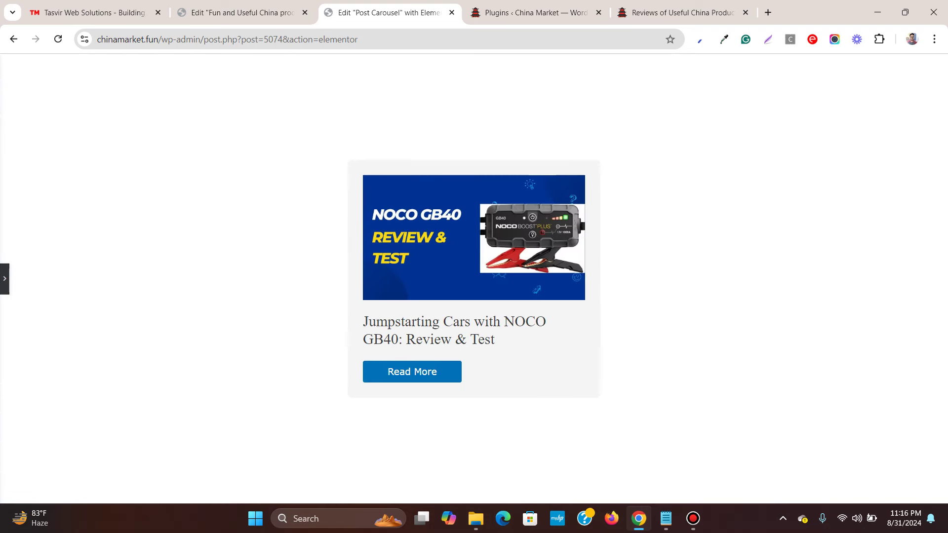
key("ctrl+p")
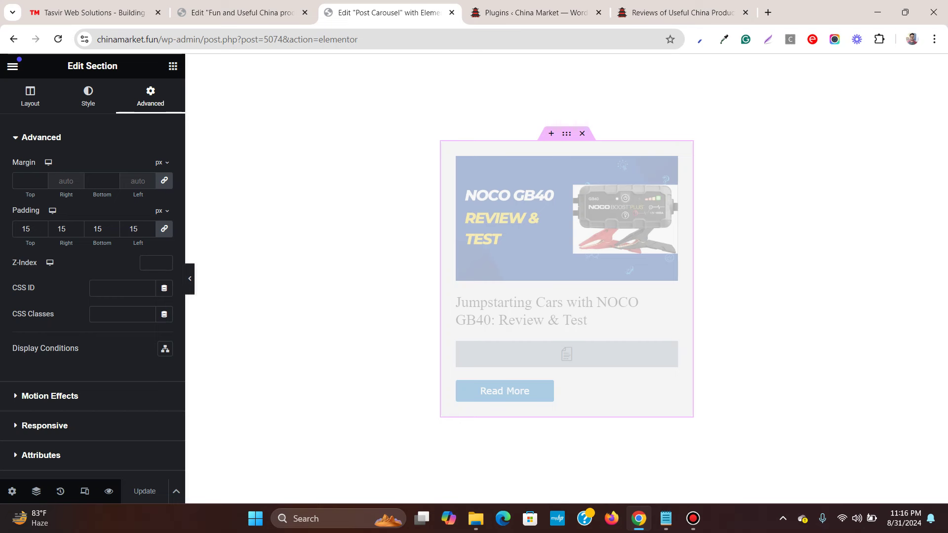
Add a Post Info widget between the featured image and post title, keeping only its Author and Date items
left_click(173, 66)
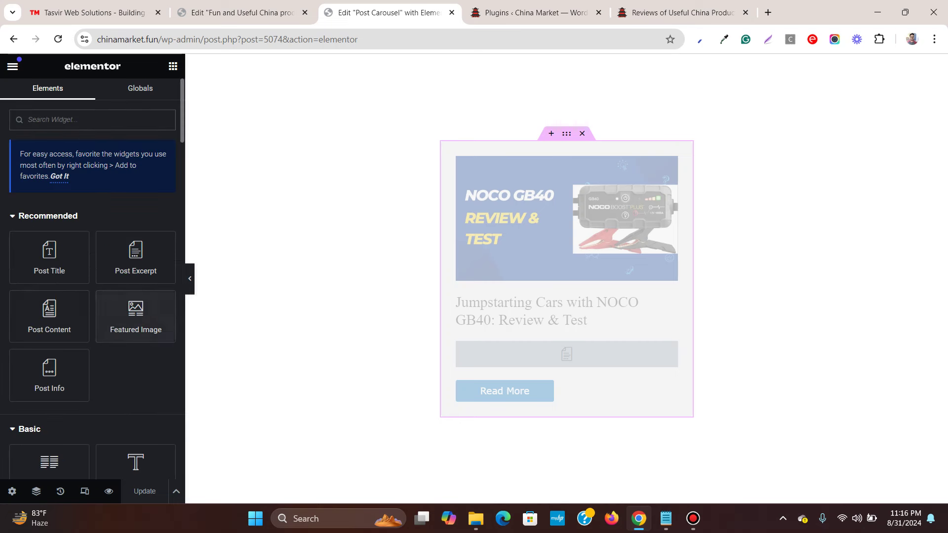
left_click_drag(49, 375, 596, 289)
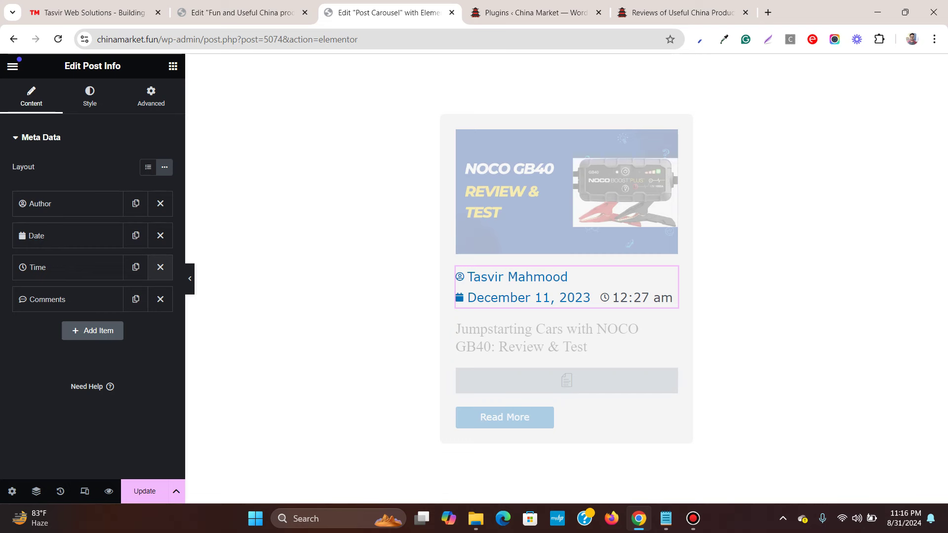
left_click(160, 267)
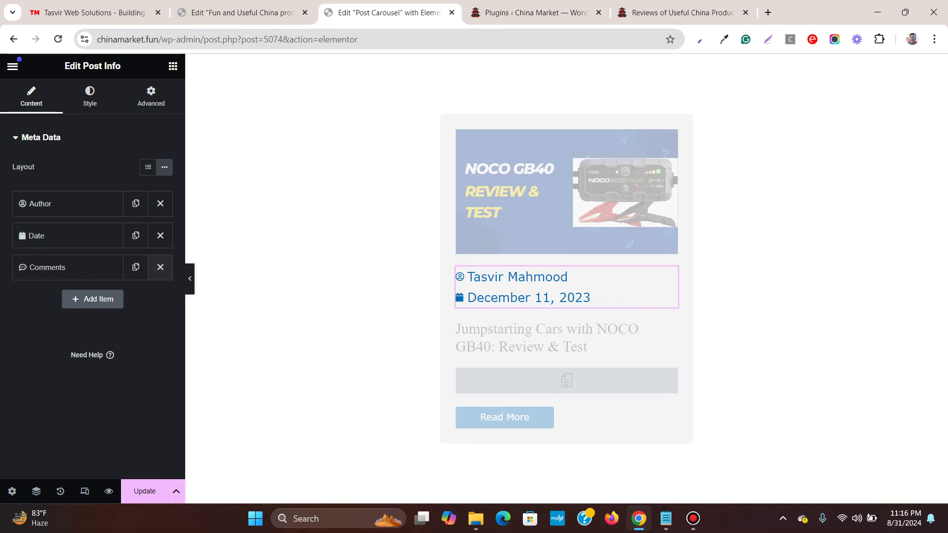
left_click(160, 267)
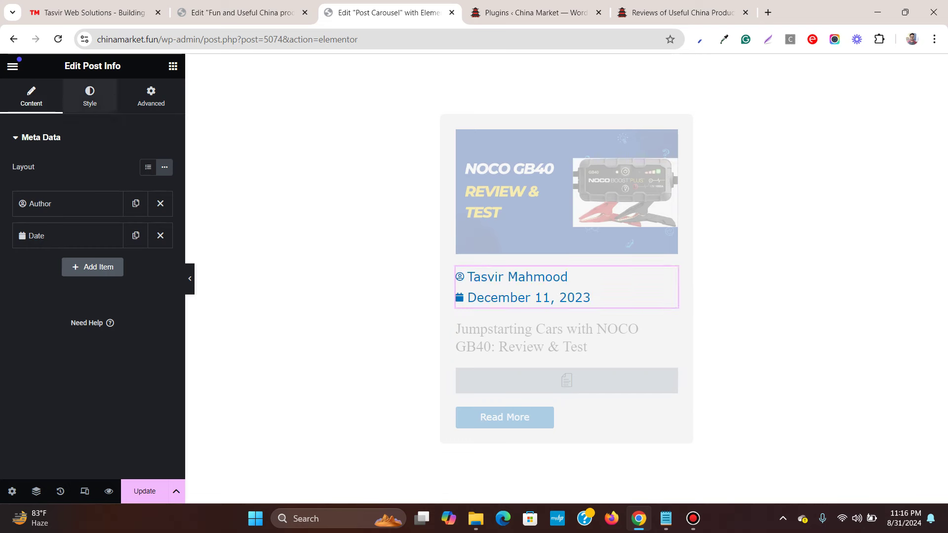
Set the Post Info text's typography size to 12 px and update the template
left_click(90, 96)
left_click(30, 314)
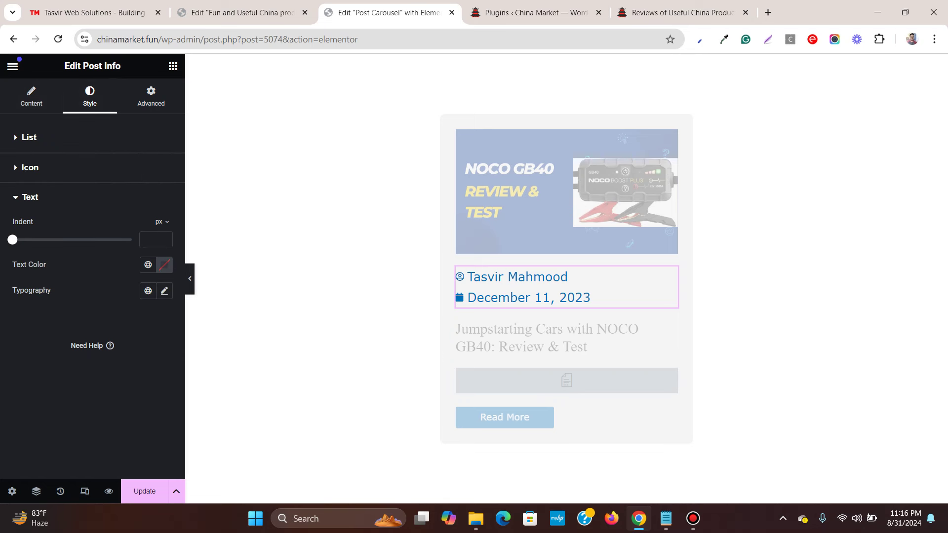
left_click(165, 290)
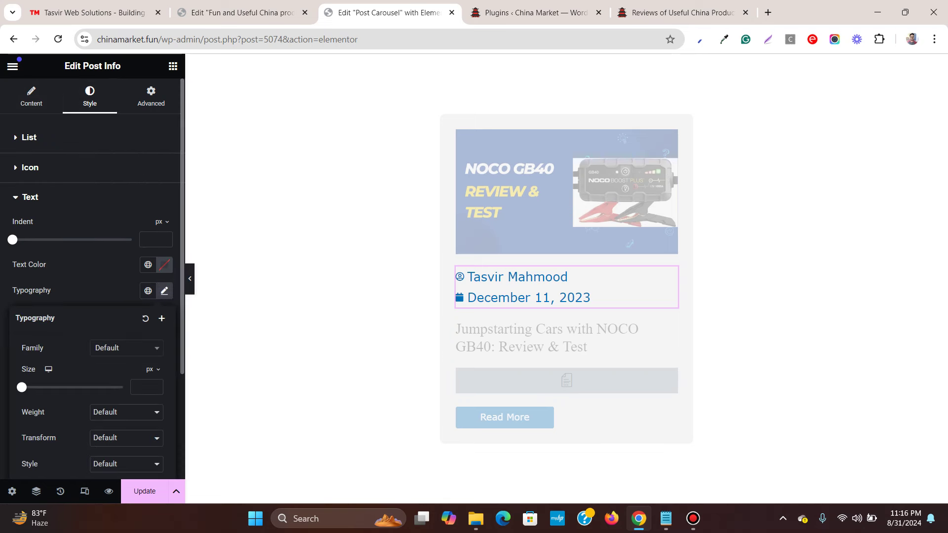
left_click(142, 388)
type("12")
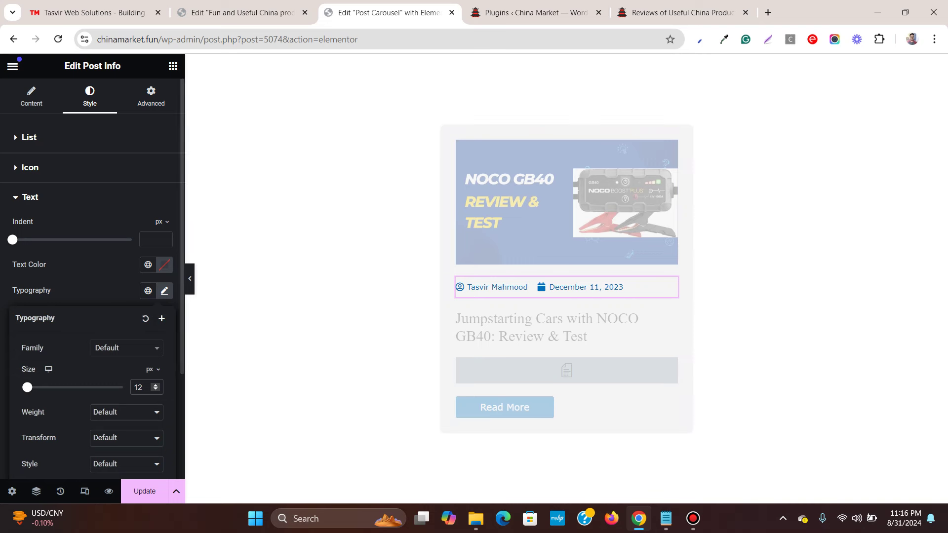
left_click(144, 491)
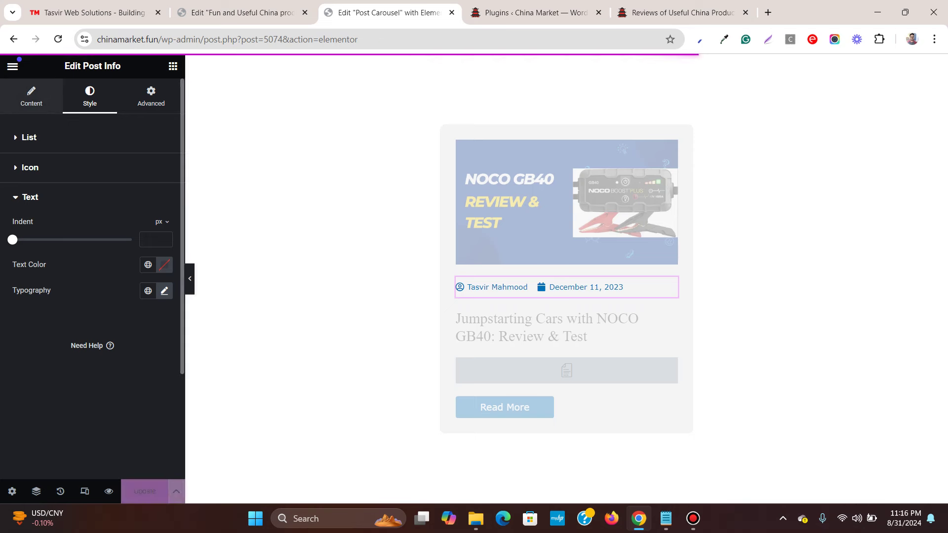
Set the Post Info Date item's format to 2018-03-06 (Y-m-d) and update the template
left_click(31, 96)
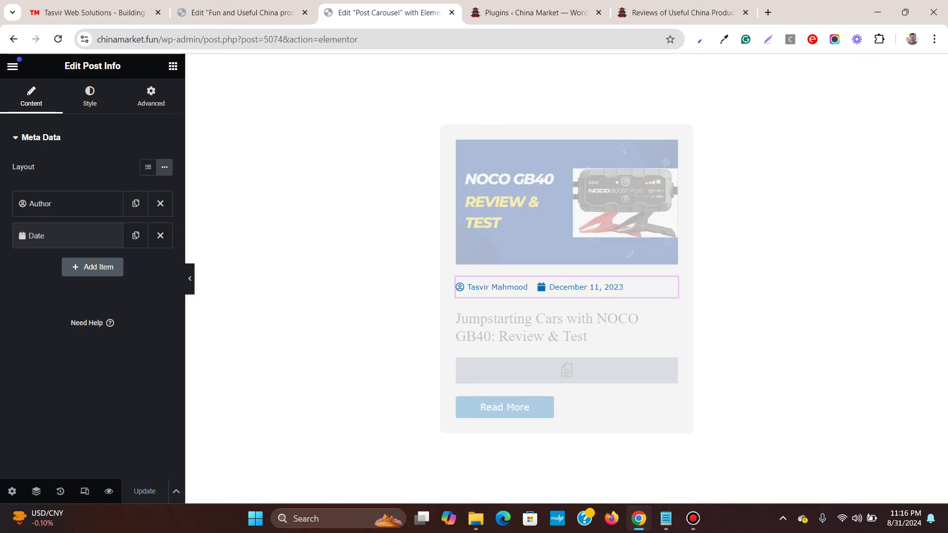
left_click(59, 235)
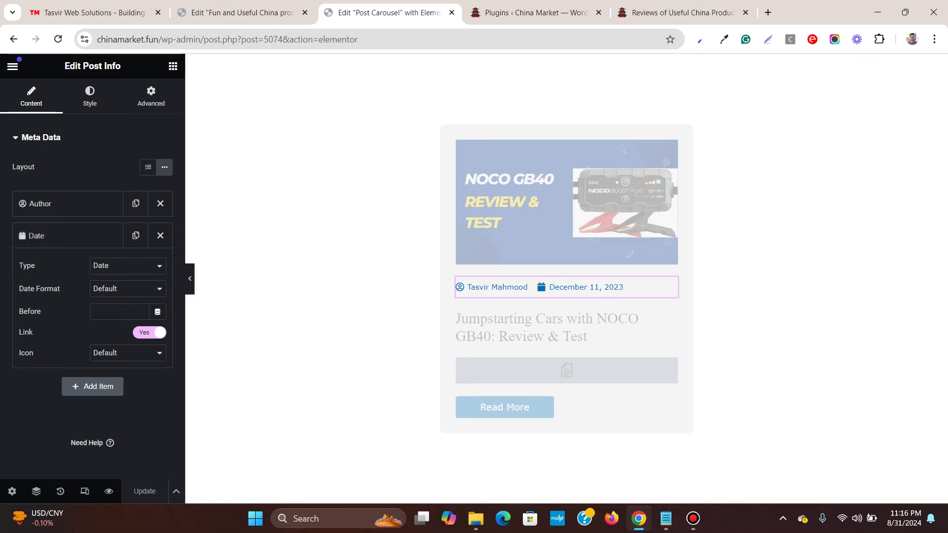
left_click(127, 267)
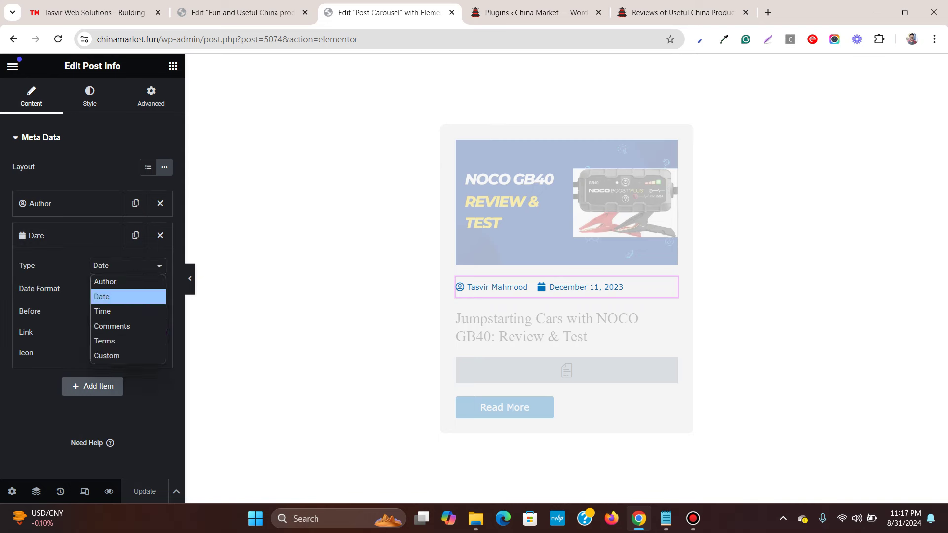
left_click(128, 266)
left_click(127, 289)
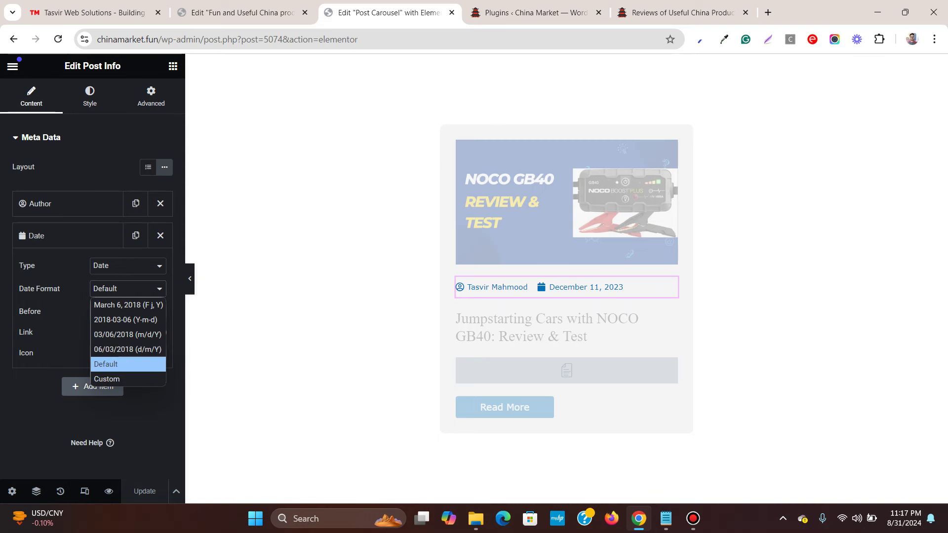
key("Return")
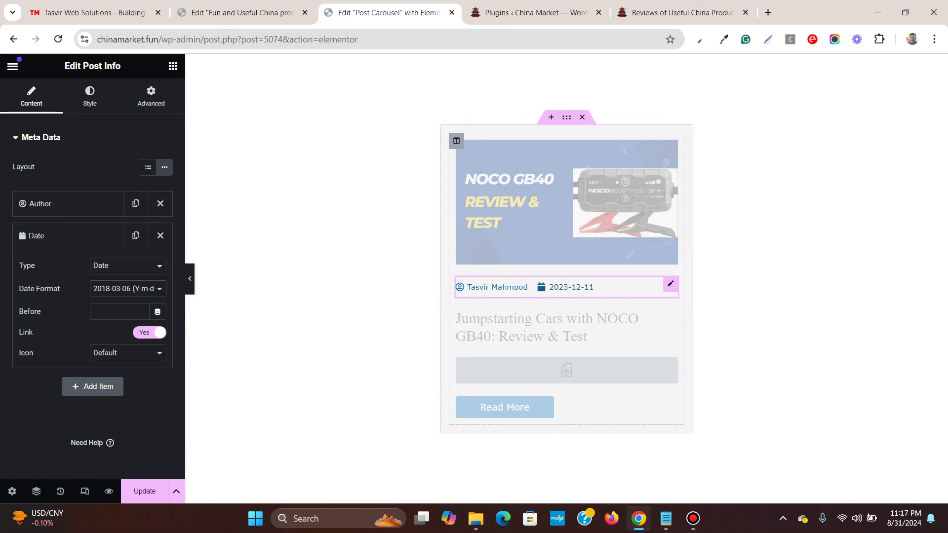
left_click(68, 236)
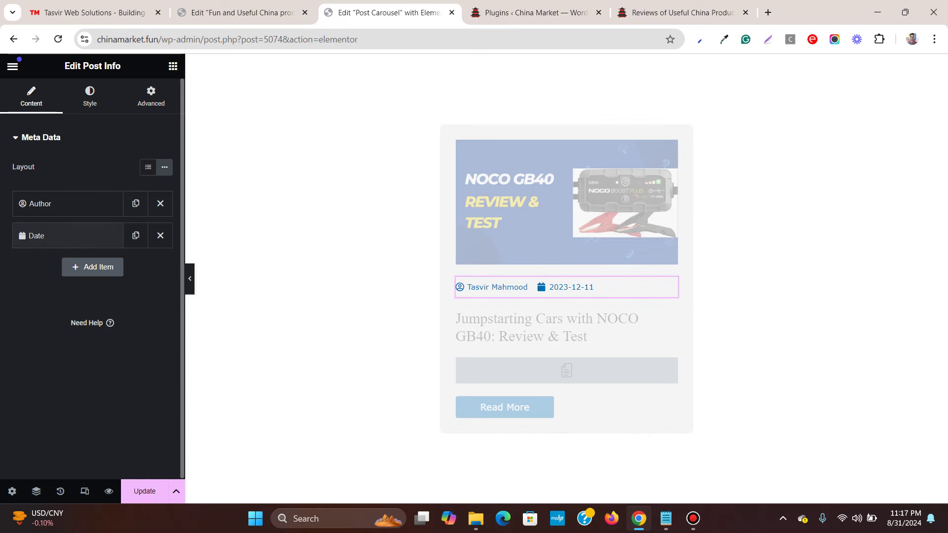
left_click(145, 491)
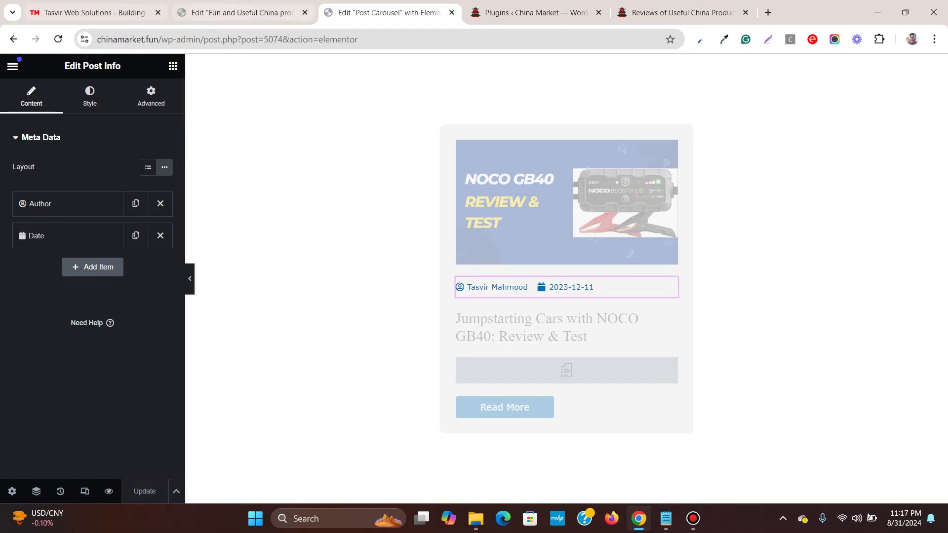
Switch to the China Market home page's Elementor editor and reload it
left_click(101, 12)
left_click(388, 13)
left_click(679, 13)
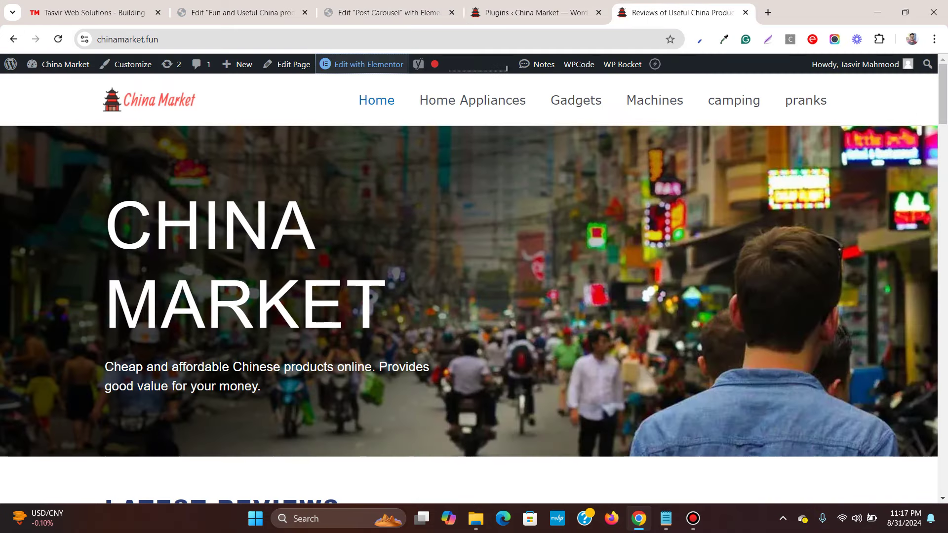
left_click(390, 12)
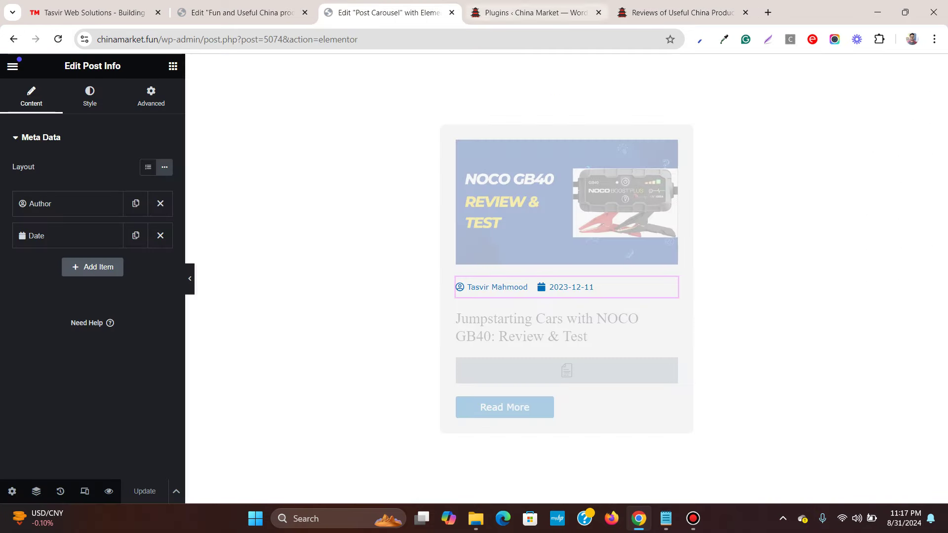
left_click(242, 13)
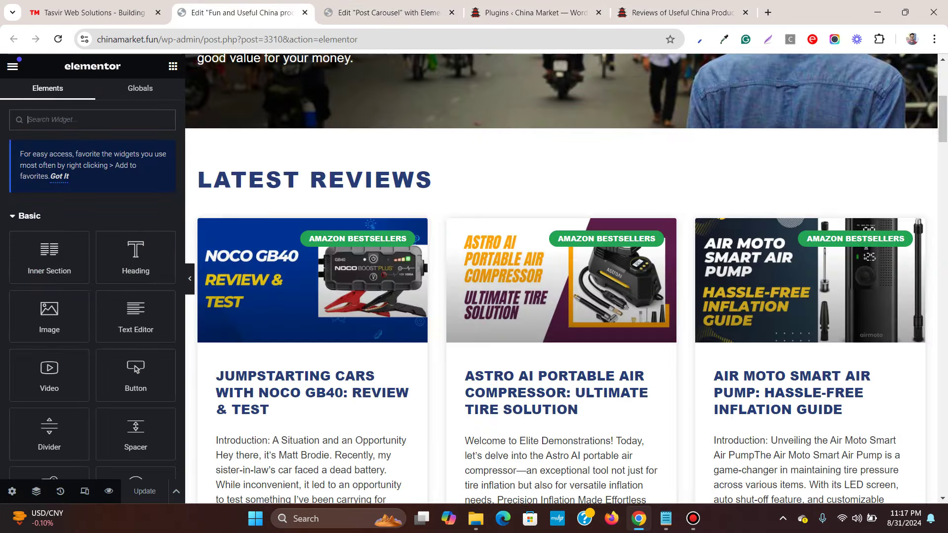
scroll(561, 242, "up", 1)
scroll(562, 242, "down", 2)
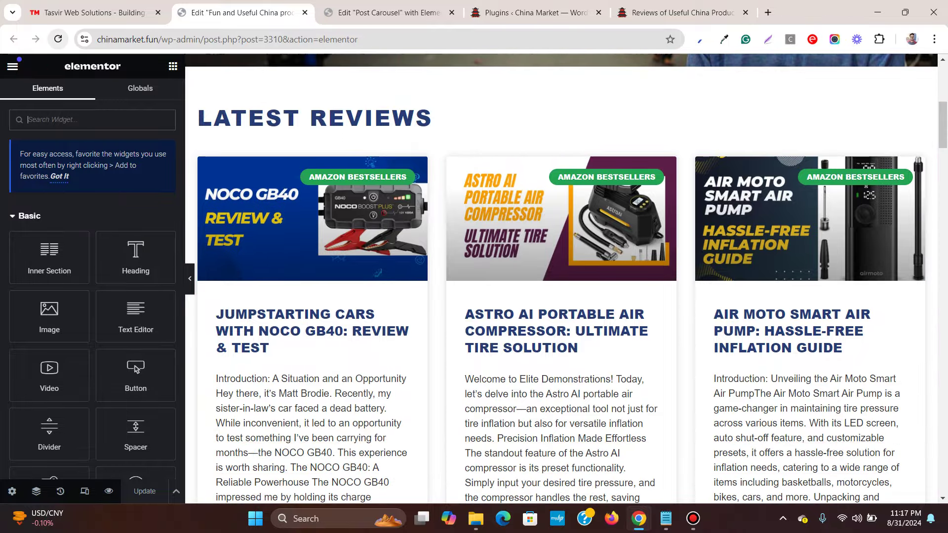
left_click(58, 39)
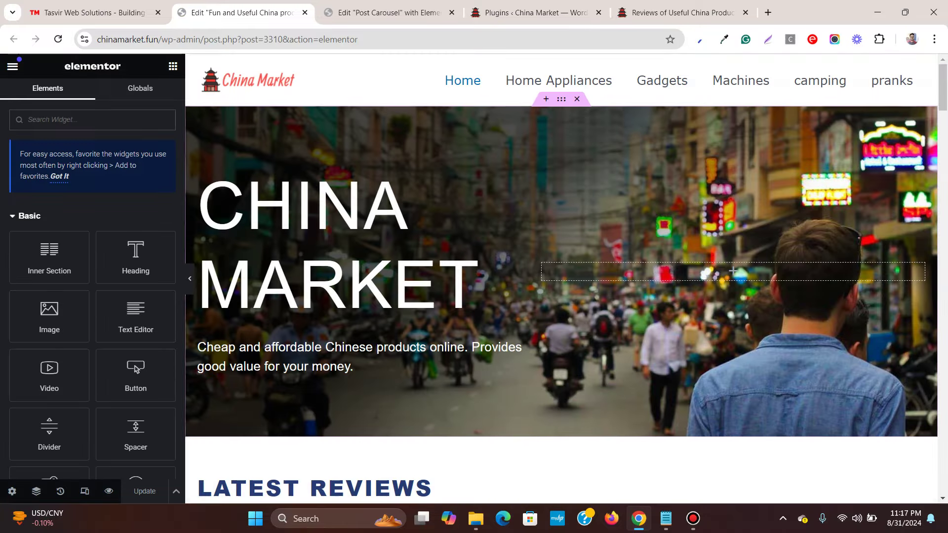
Find the Loop Carousel widget by searching for "loop" and place it directly below the LATEST REVIEWS heading
scroll(561, 278, "down", 6)
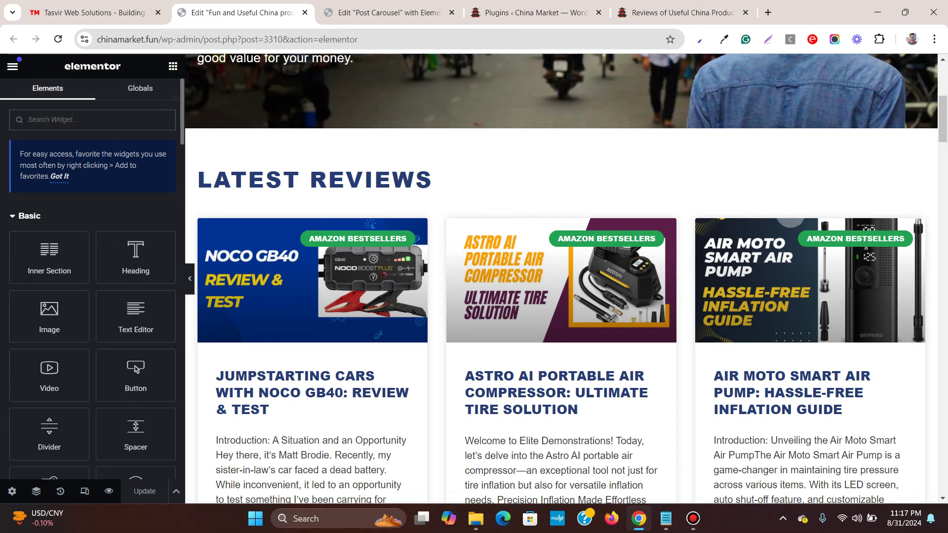
type("loop")
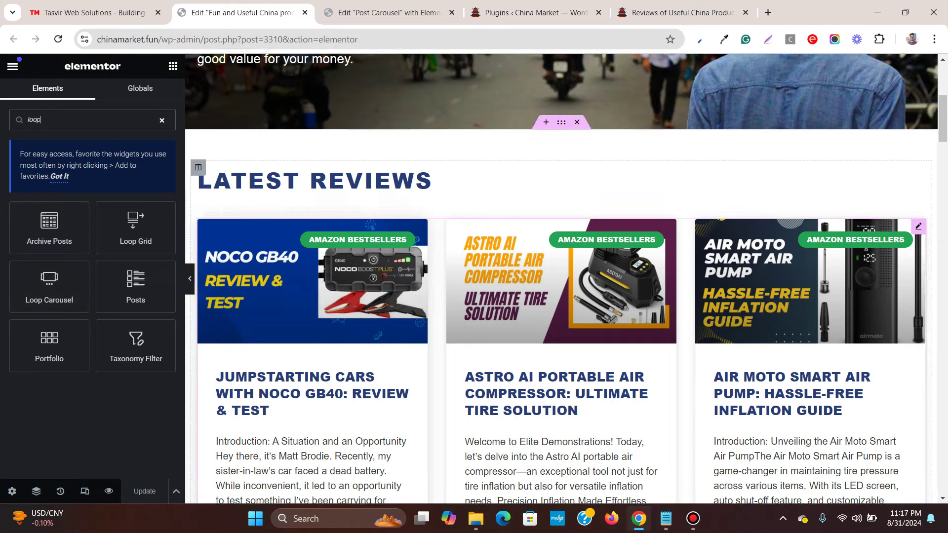
scroll(562, 279, "up", 1)
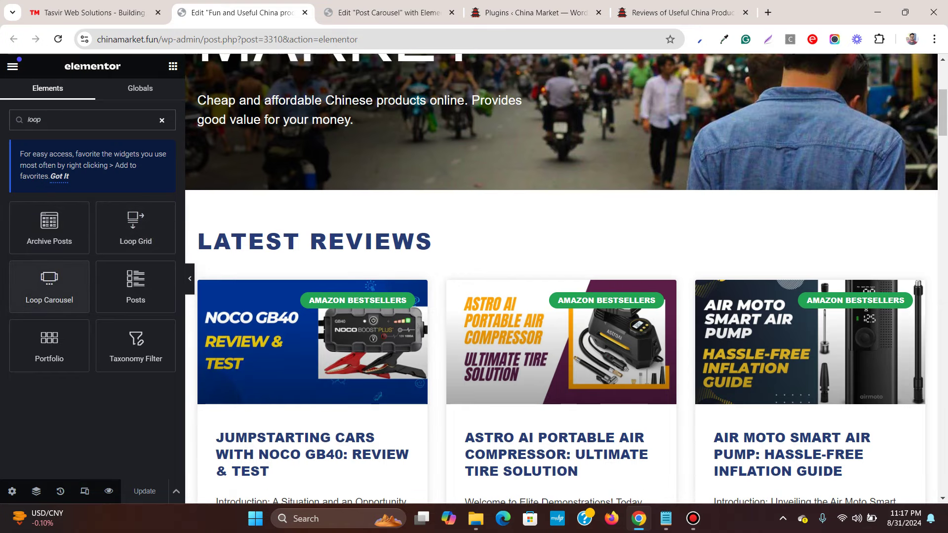
left_click_drag(49, 286, 330, 257)
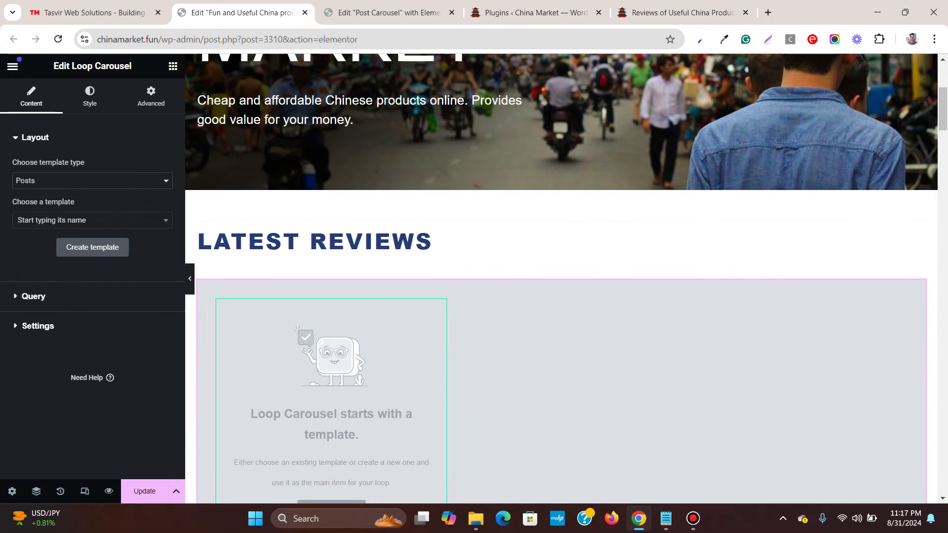
Assign the Post Carousel template to the Loop Carousel and update the page
scroll(561, 247, "down", 5)
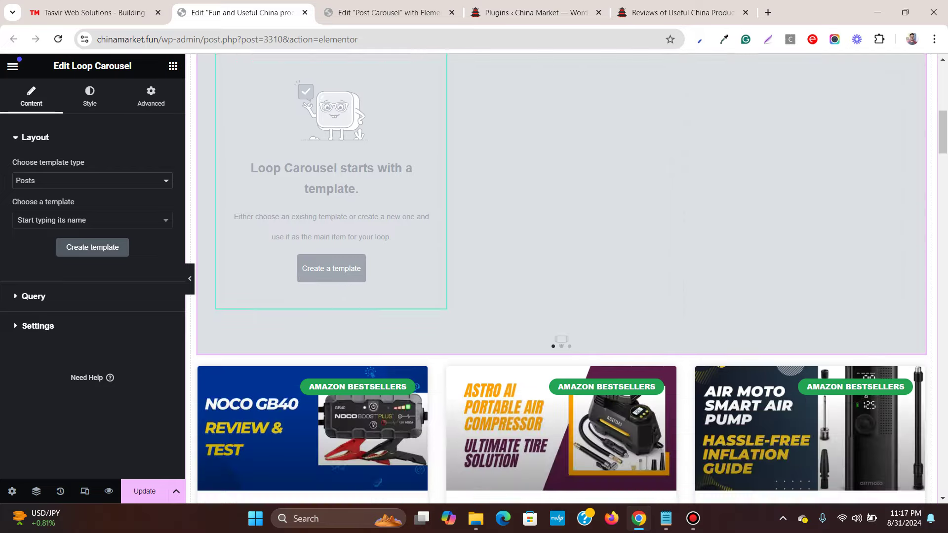
scroll(561, 277, "up", 1)
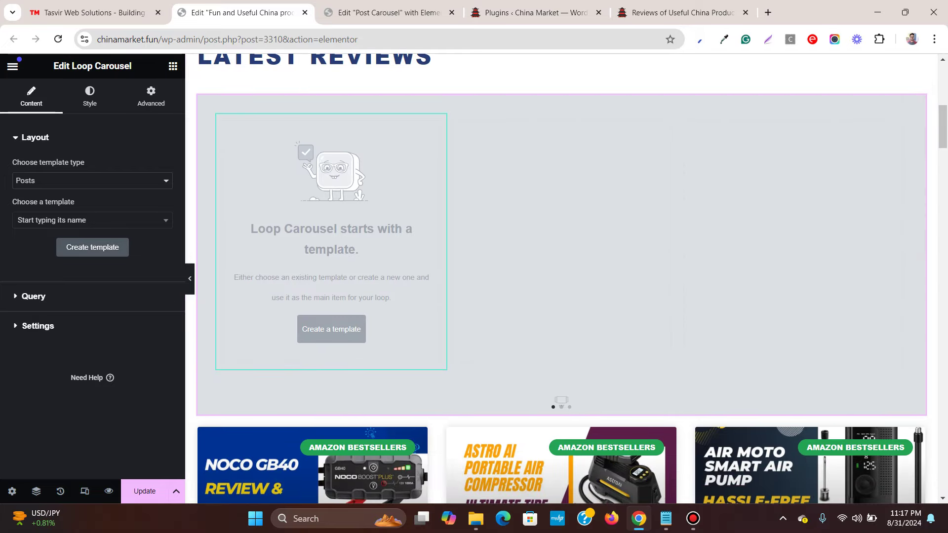
left_click(93, 220)
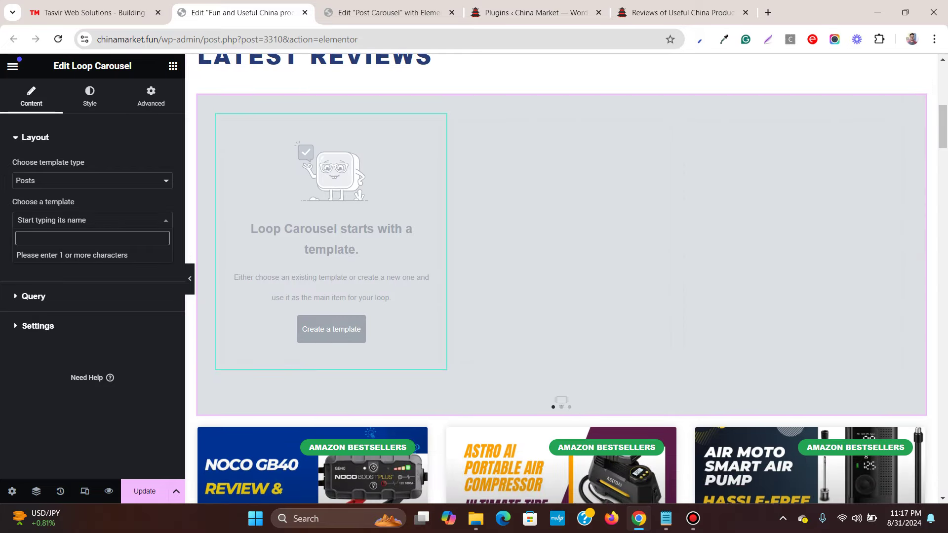
type("post")
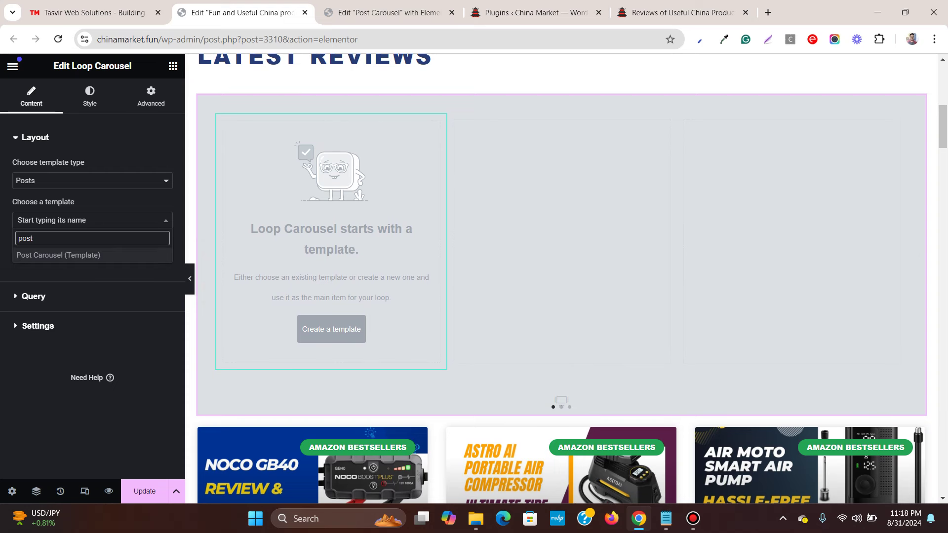
key("Return")
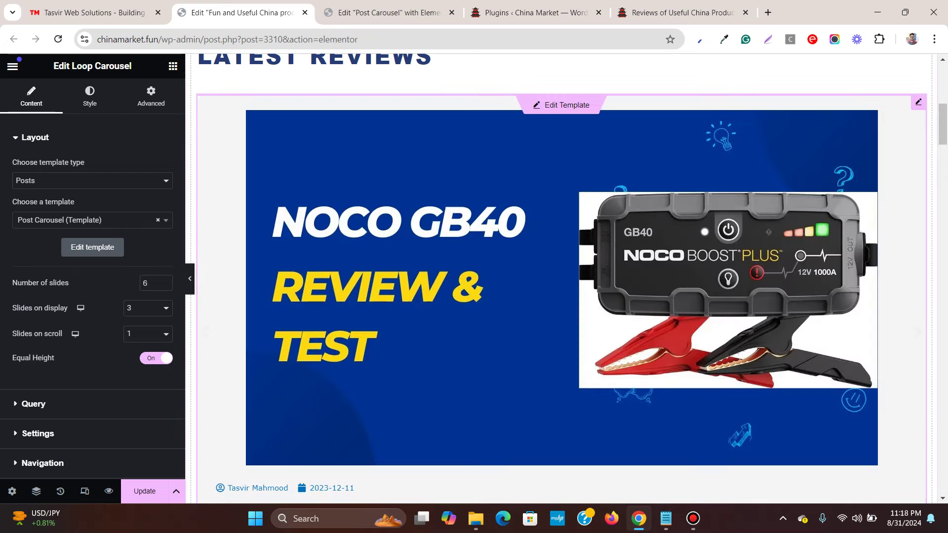
scroll(561, 279, "down", 5)
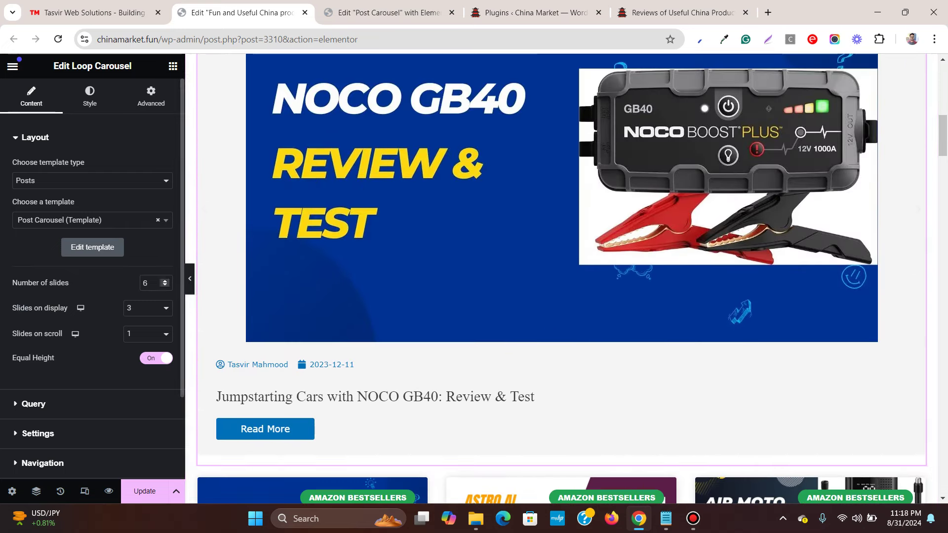
scroll(562, 279, "up", 3)
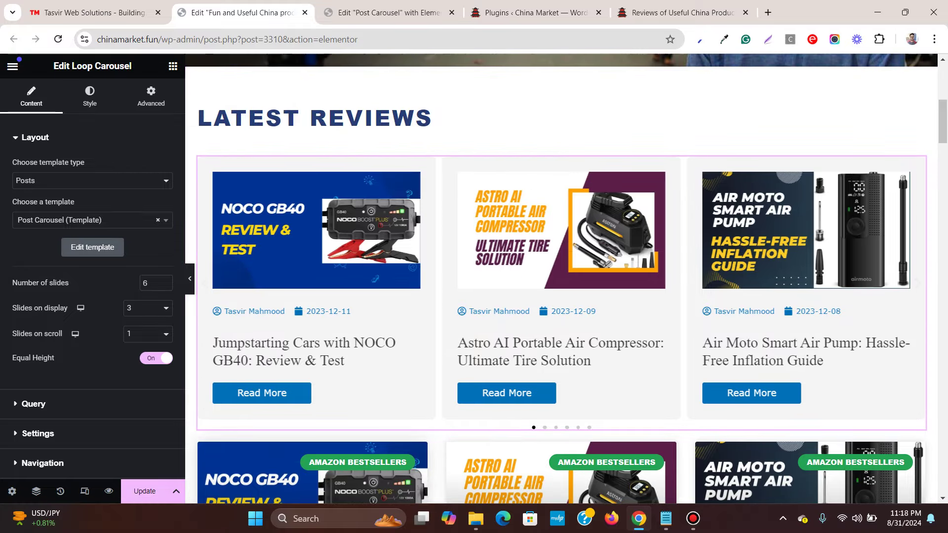
left_click(145, 492)
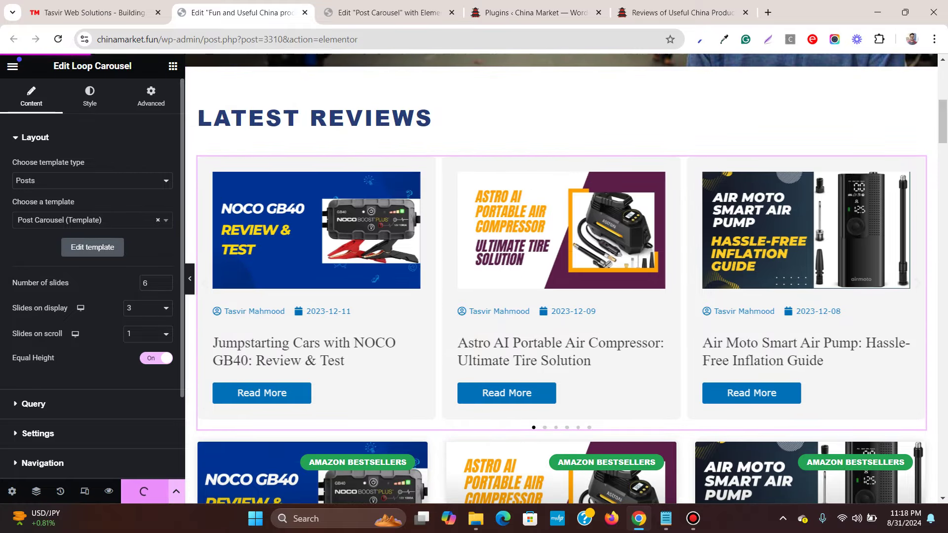
Set the Loop Carousel's autoplay scroll speed to 2000 ms and save the page
scroll(92, 276, "down", 2)
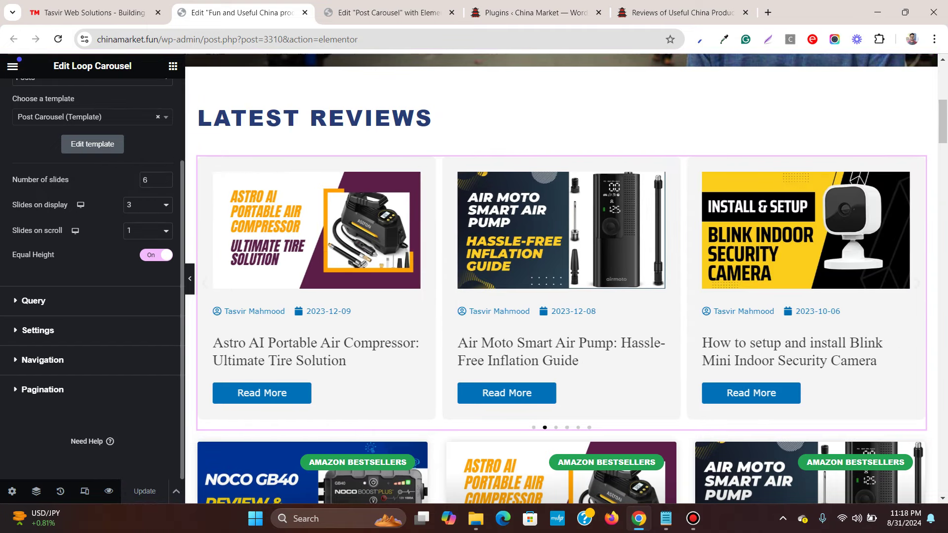
left_click(38, 330)
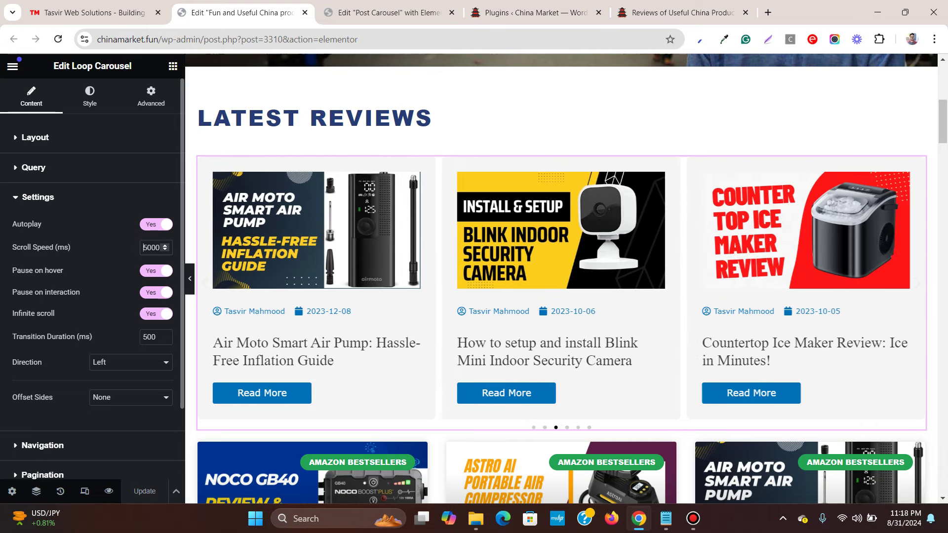
double_click(143, 247)
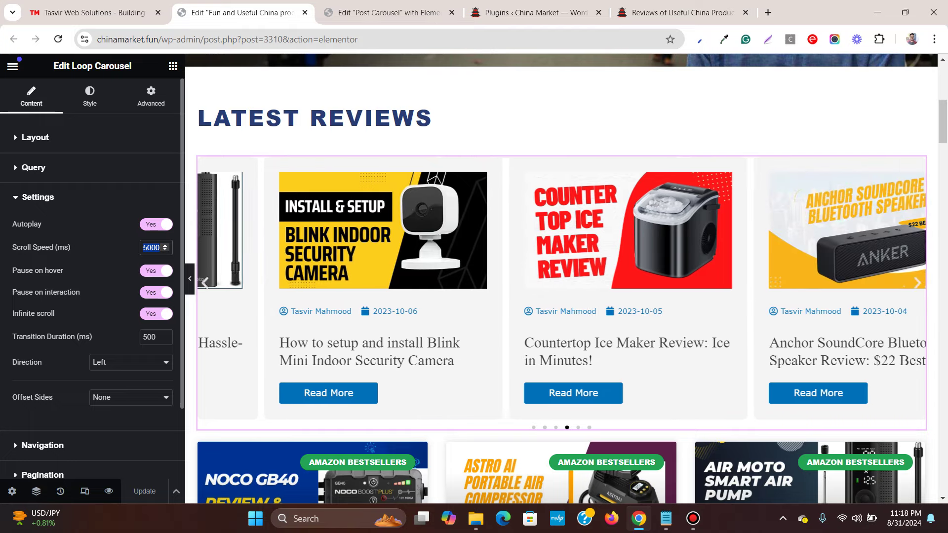
type("200")
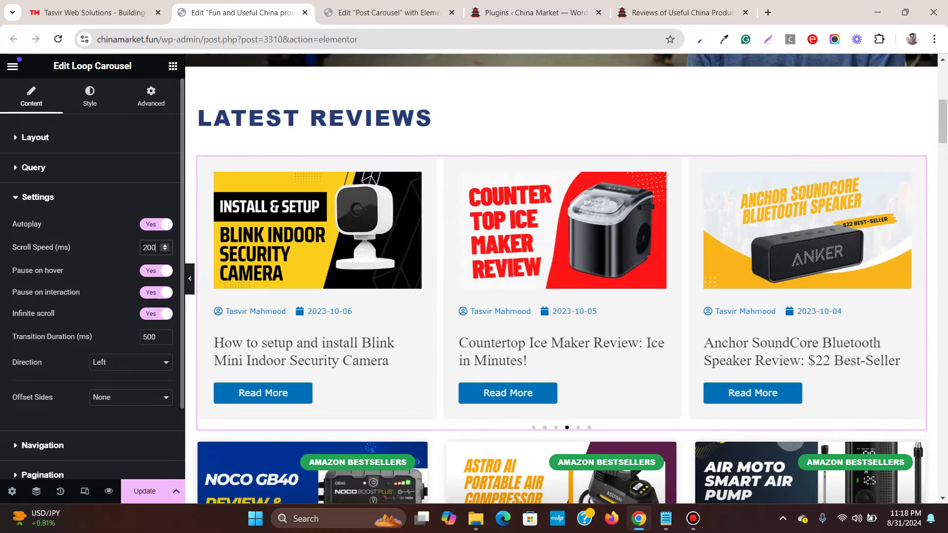
type("0")
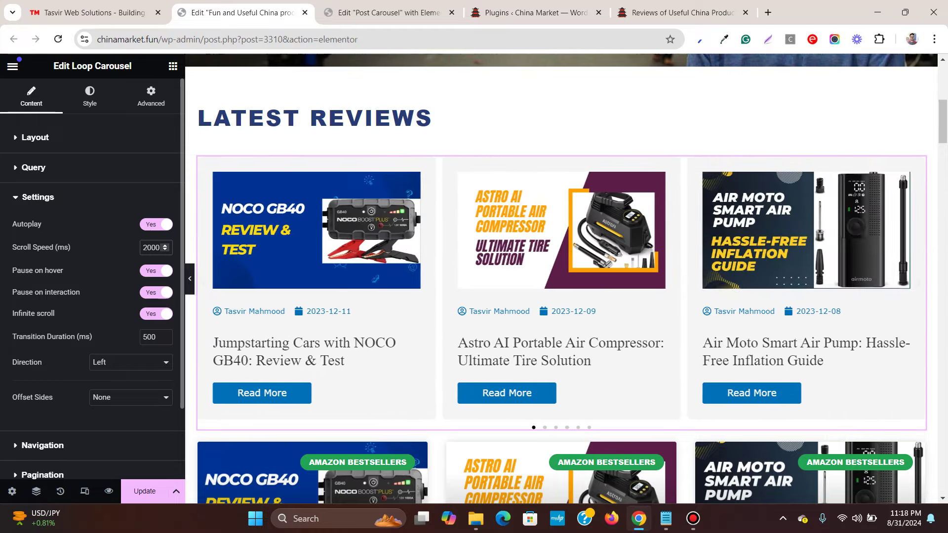
key("ctrl+s")
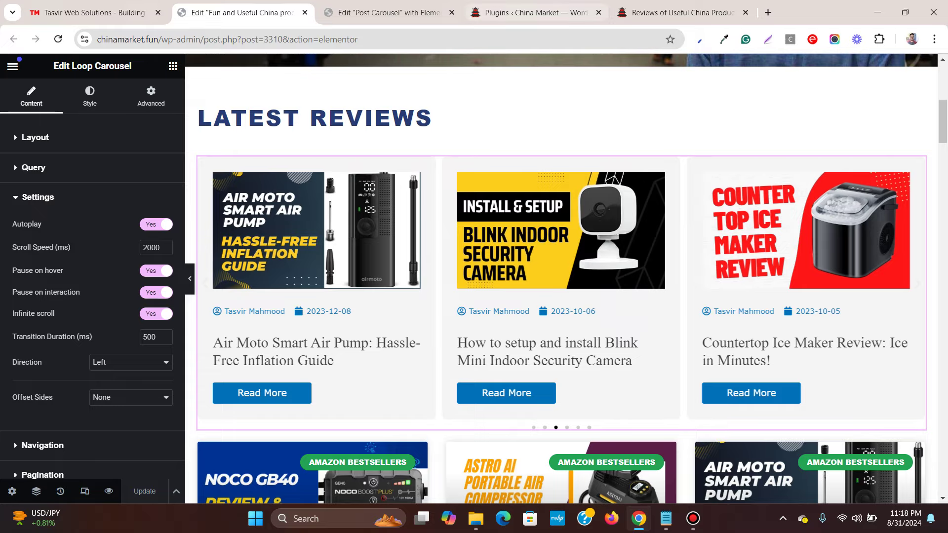
Reload the live China Market home page and preview the carousel in the LATEST REVIEWS section
left_click(535, 13)
left_click(683, 12)
scroll(219, 197, "down", 10)
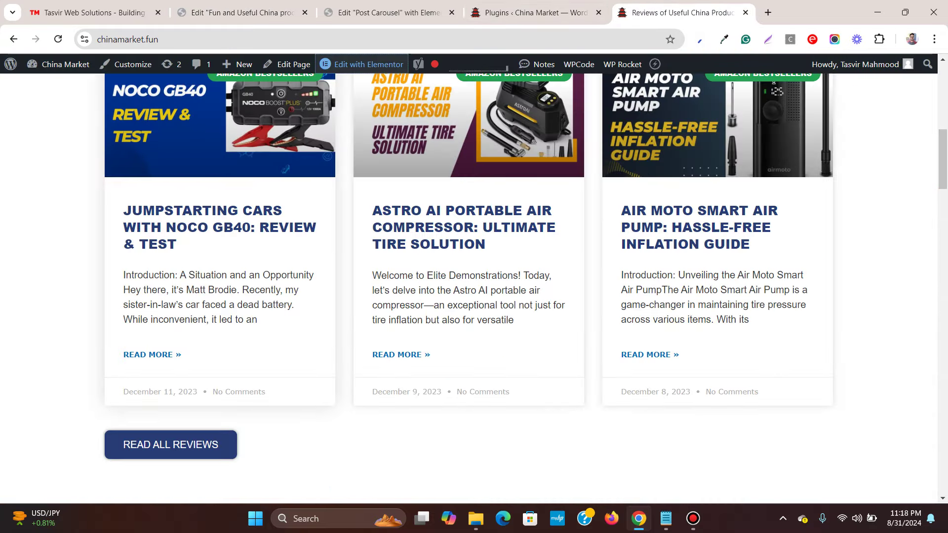
scroll(220, 197, "up", 1)
left_click(58, 39)
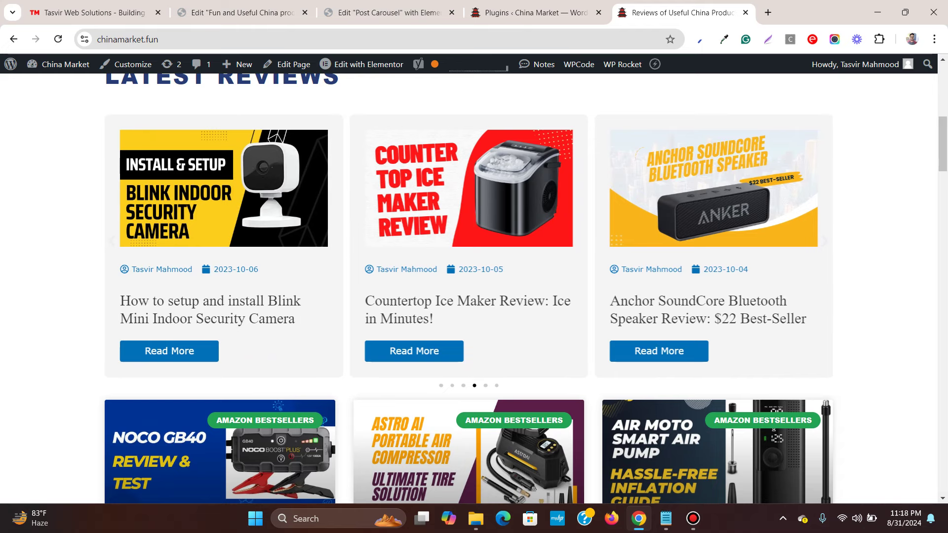
Compare the cards with the reference site's post carousel and return to the Post Carousel template editor
left_click(390, 12)
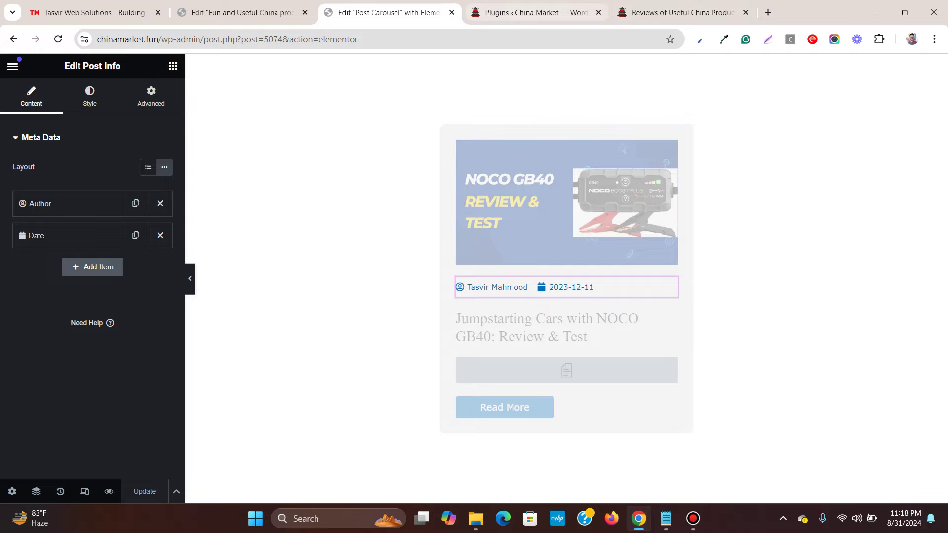
left_click(91, 12)
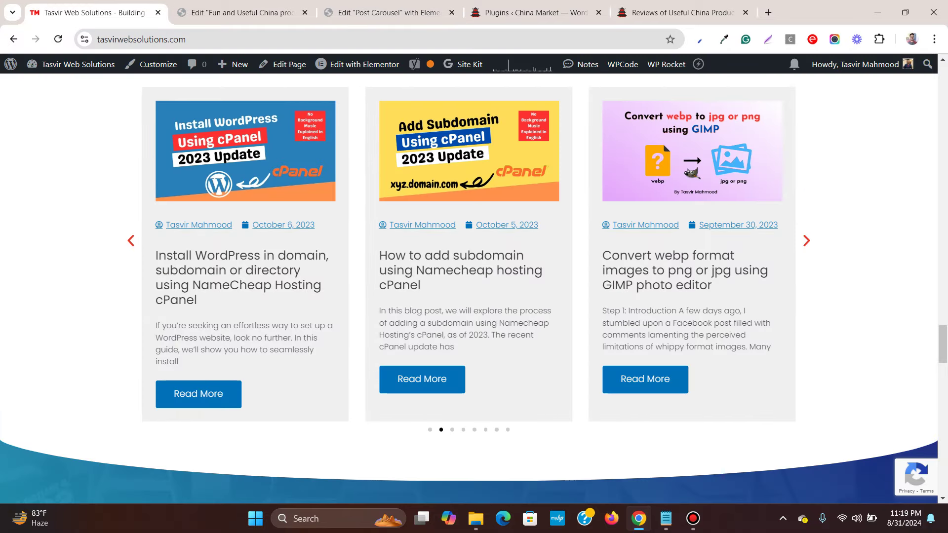
left_click(681, 13)
key("ctrl+shift+Tab")
key("ctrl+shift+Tab")
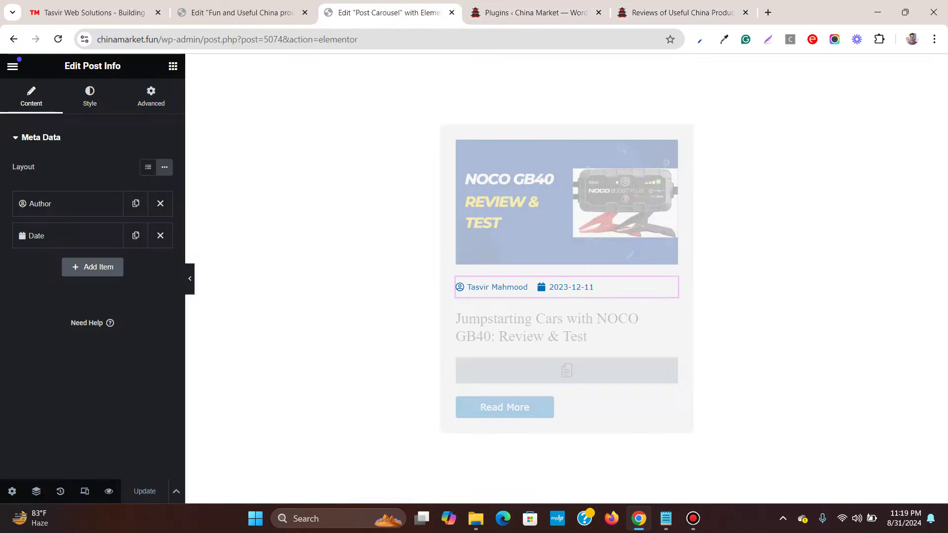
In the home page editor, set the Loop Carousel's navigation arrow color to the tvc mall orange global color
key("ctrl+Tab")
key("ctrl+shift+Tab")
key("ctrl+shift+Tab")
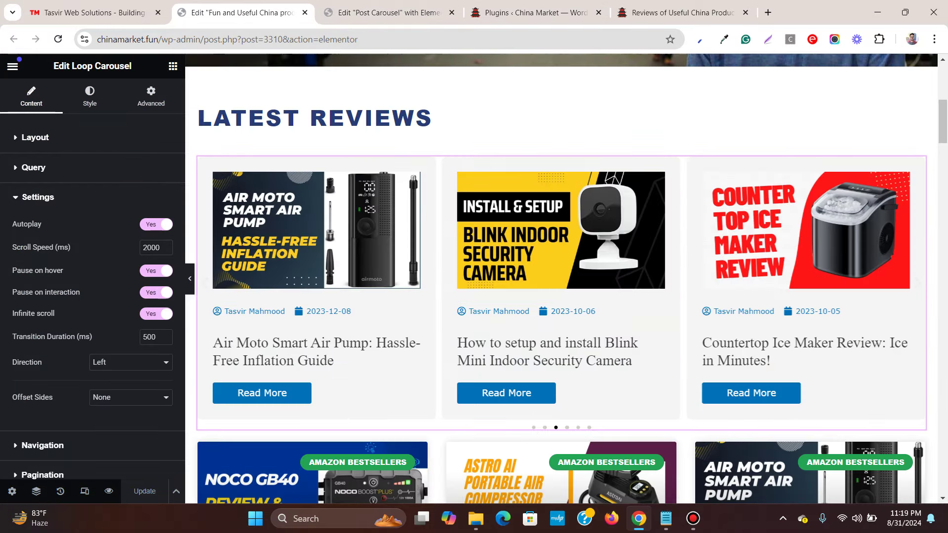
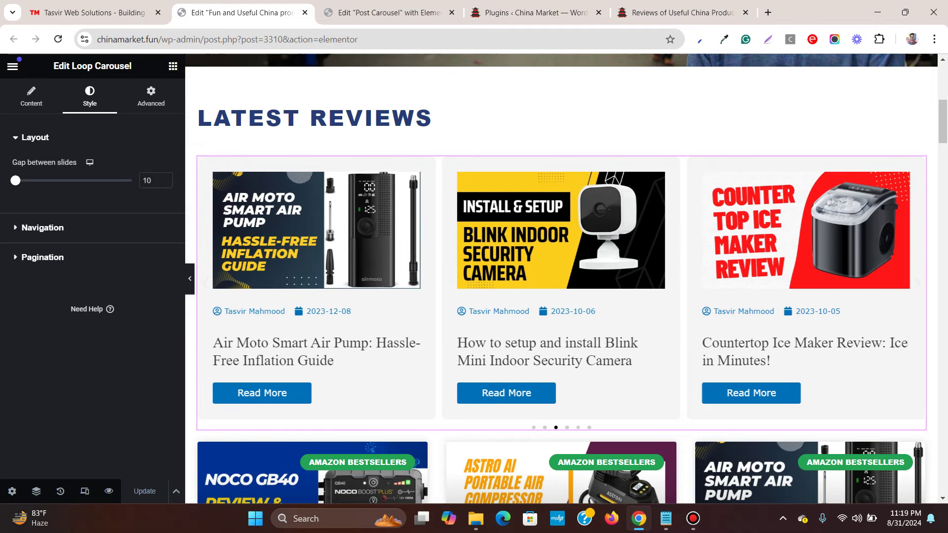
left_click(43, 227)
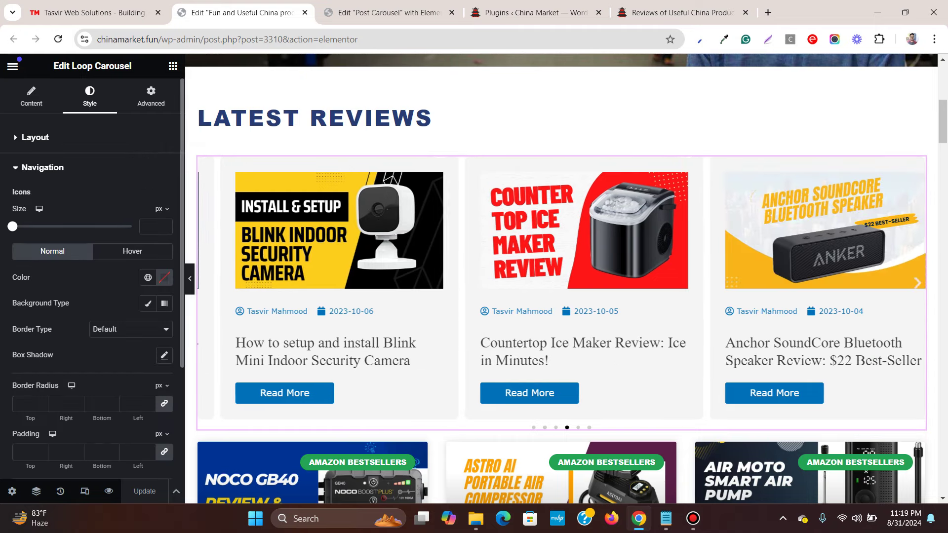
left_click(148, 277)
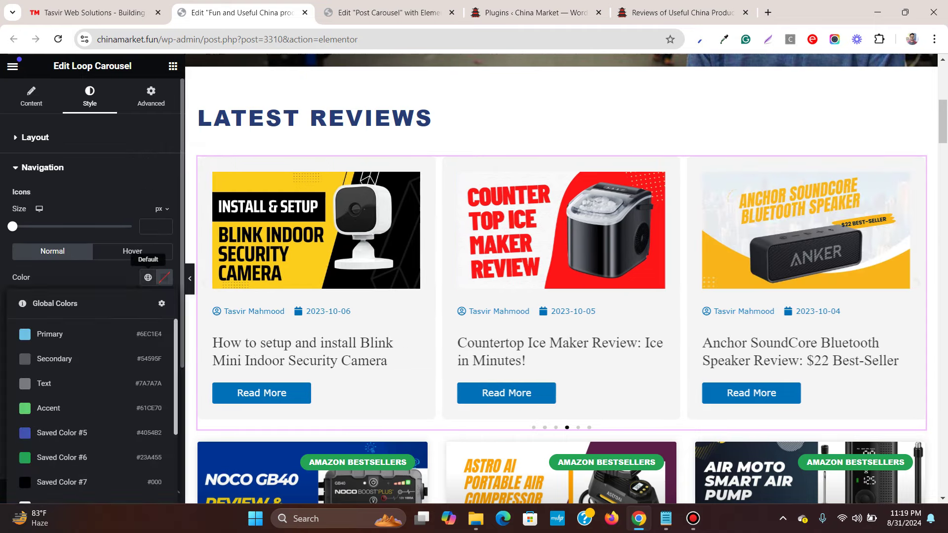
scroll(89, 444, "down", 5)
scroll(89, 395, "up", 2)
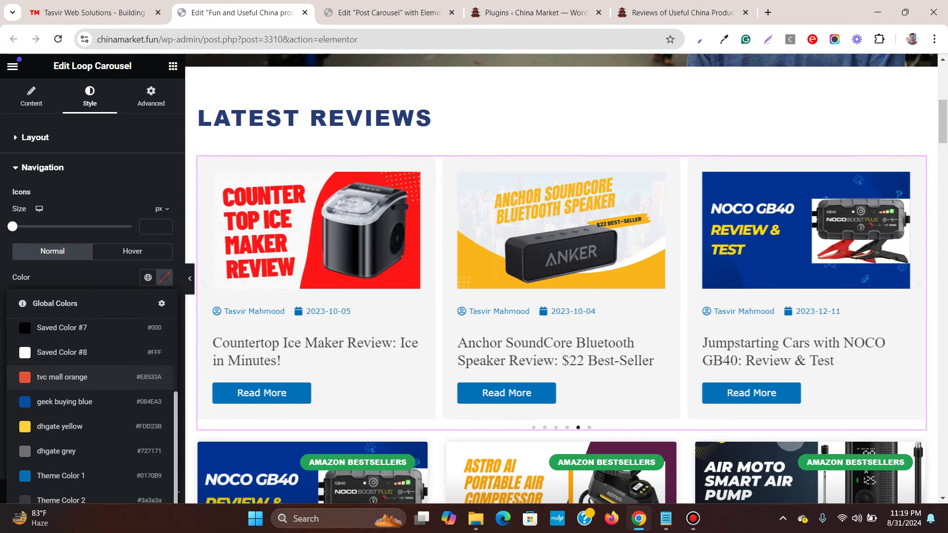
left_click(74, 376)
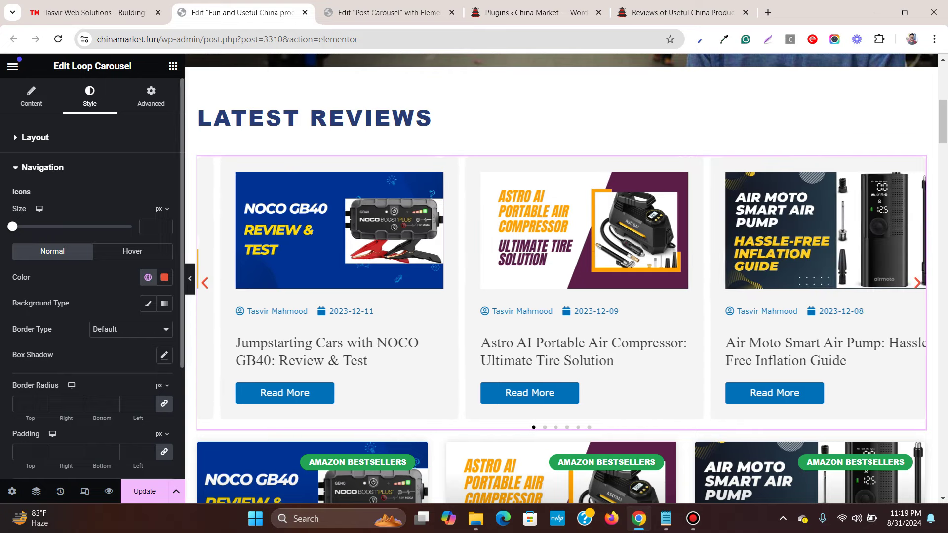
Examine the Loop Carousel's content options for arrow placement, pagination and layout
left_click(42, 167)
left_click(31, 96)
scroll(92, 297, "down", 3)
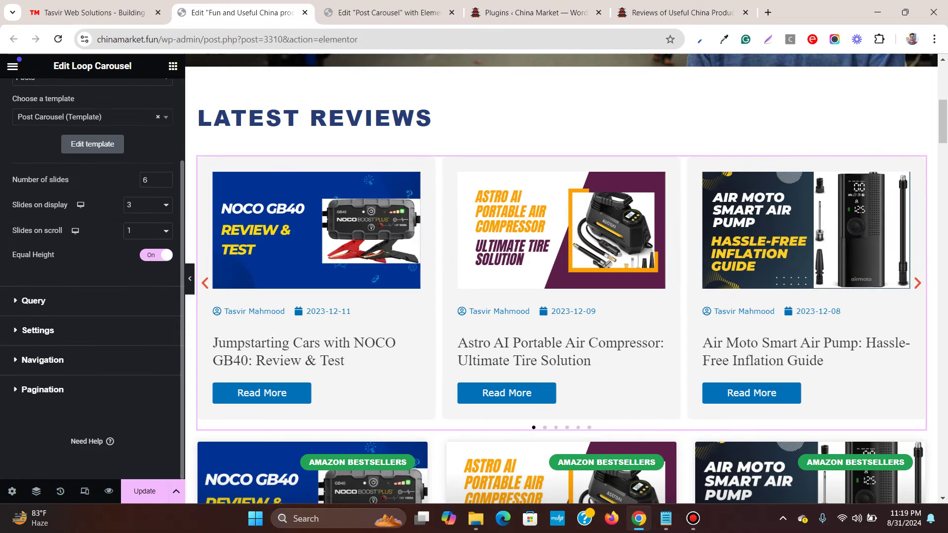
left_click(43, 359)
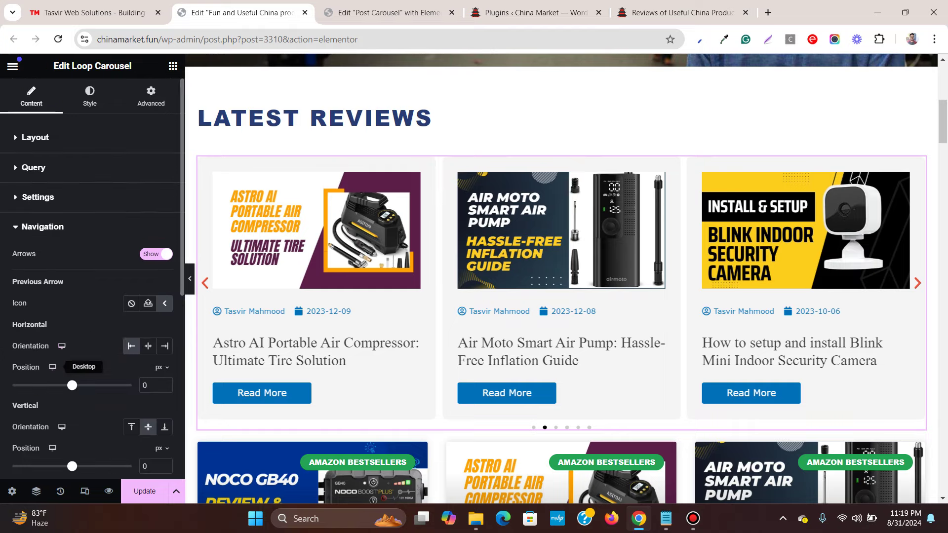
scroll(92, 271, "down", 2)
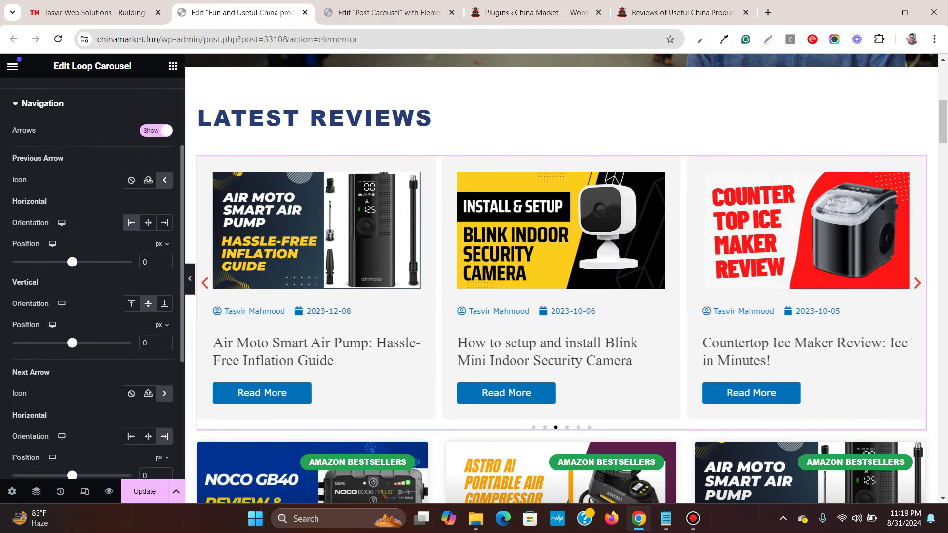
scroll(62, 306, "down", 4)
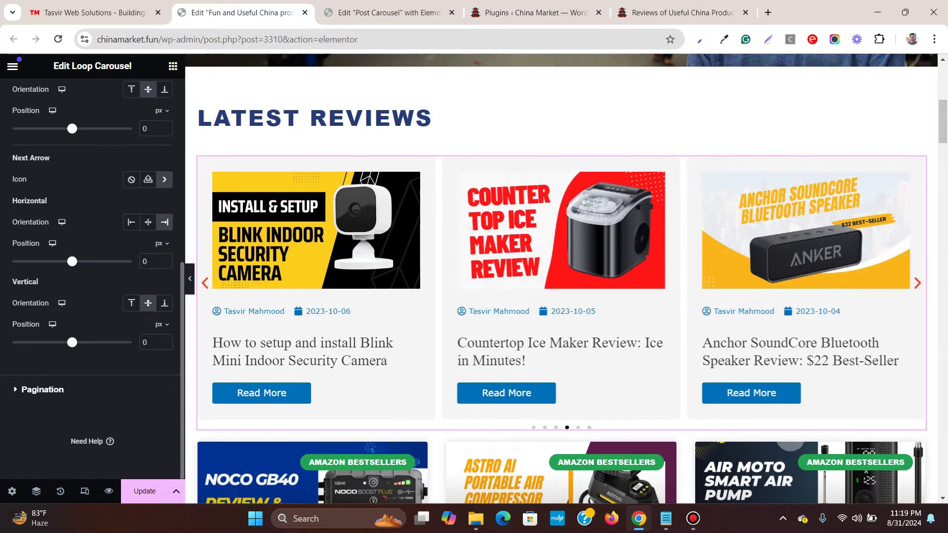
left_click(42, 389)
left_click(43, 257)
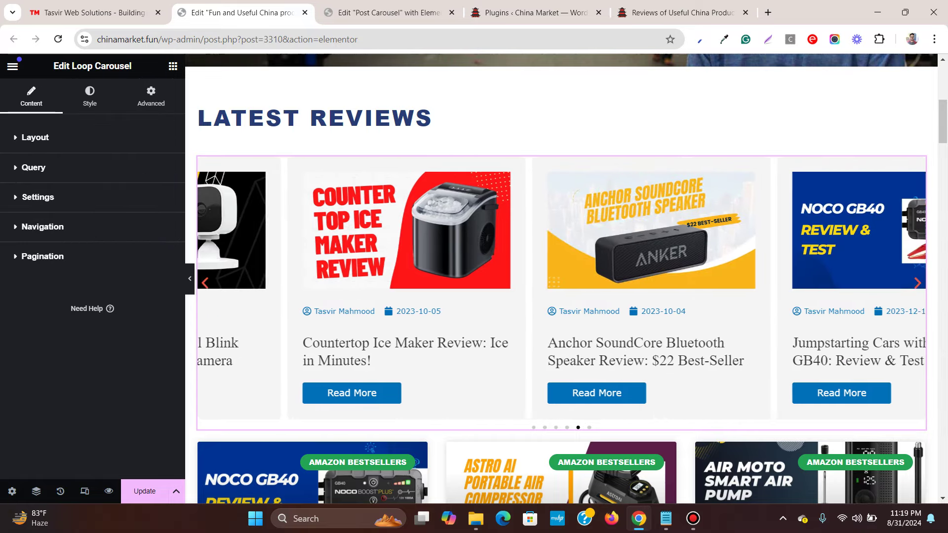
left_click(35, 137)
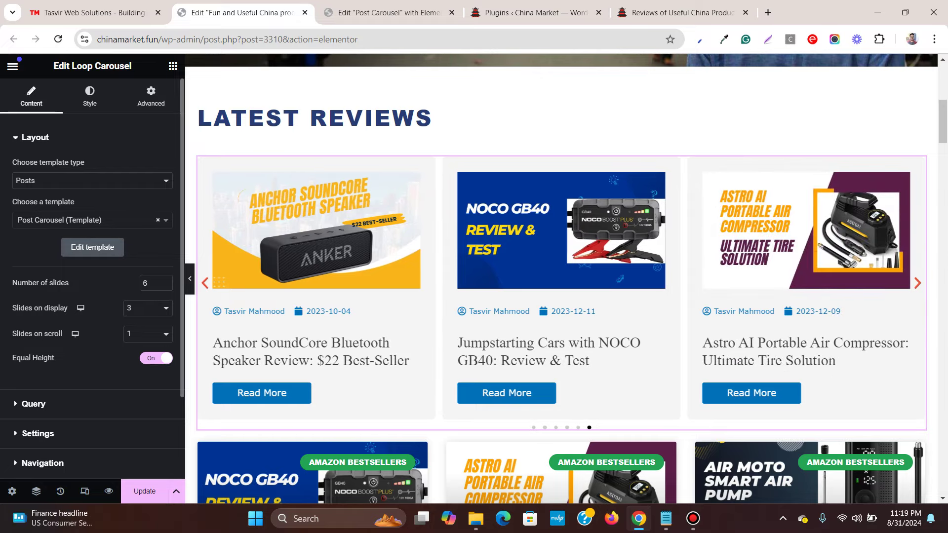
Review the Loop Carousel's navigation and pagination styling options and its autoplay settings
left_click(90, 96)
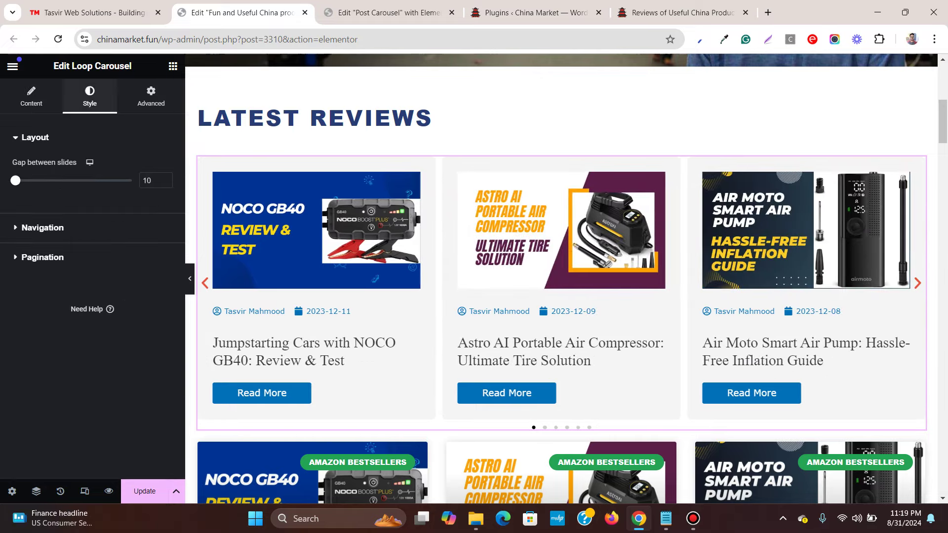
left_click(42, 167)
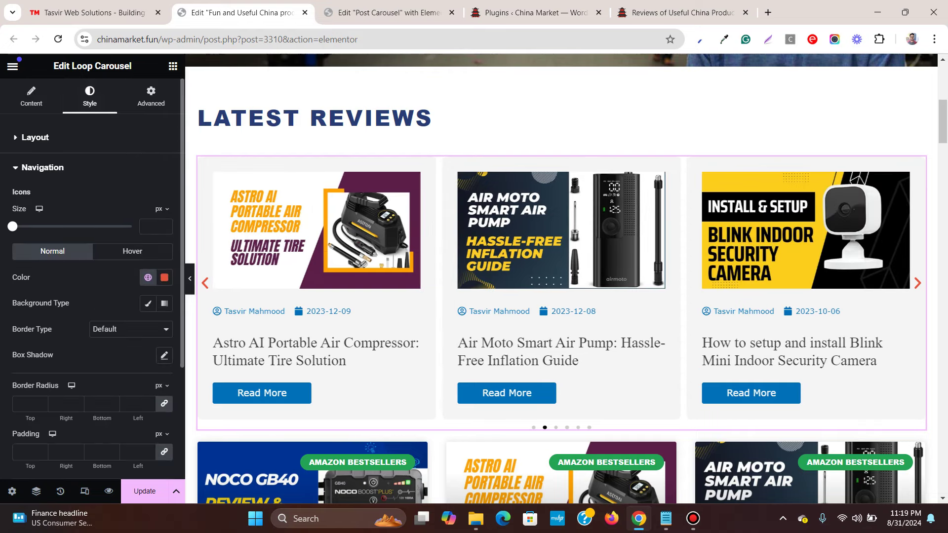
scroll(72, 231, "down", 3)
left_click(43, 389)
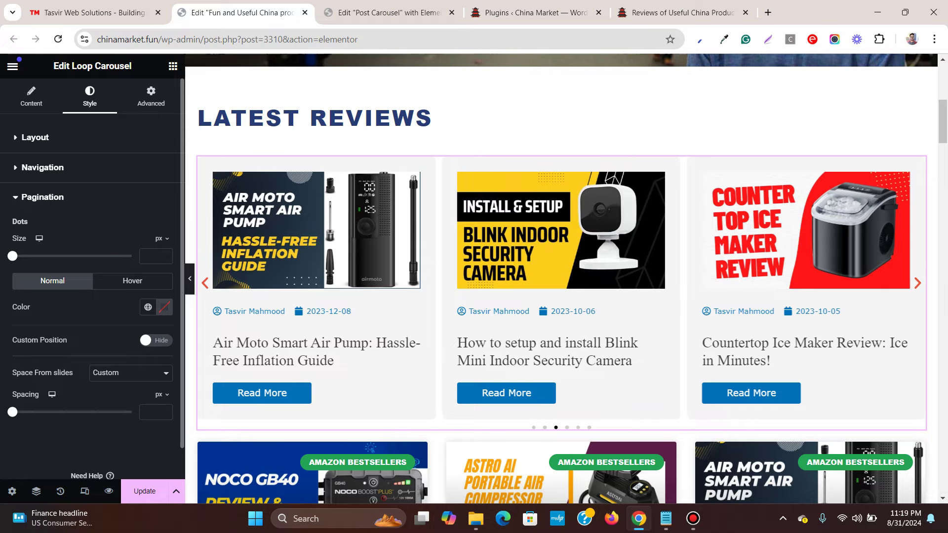
left_click(31, 96)
scroll(93, 257, "down", 3)
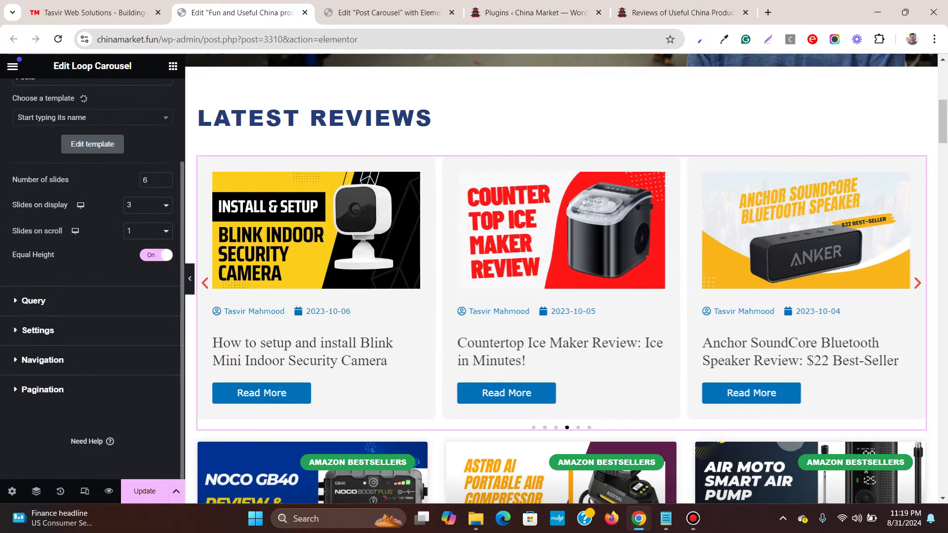
left_click(37, 330)
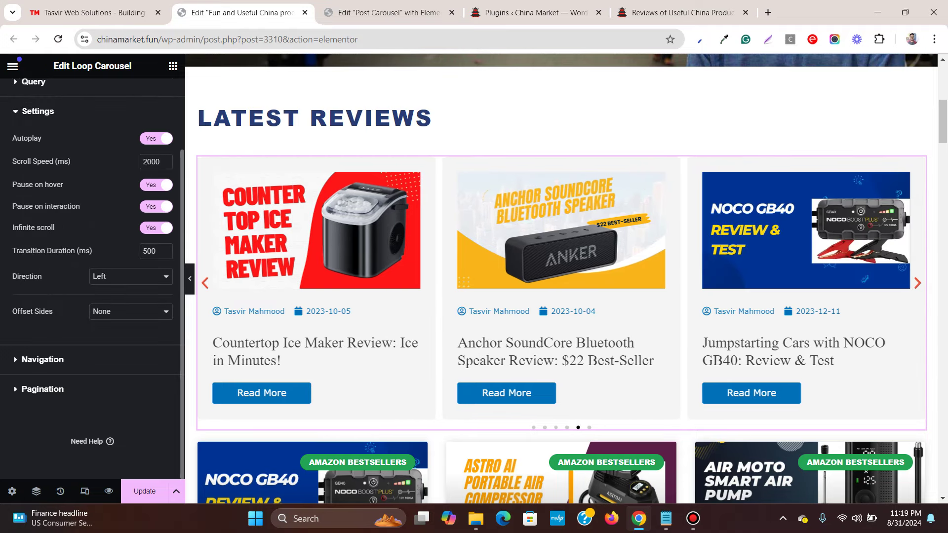
scroll(92, 276, "up", 2)
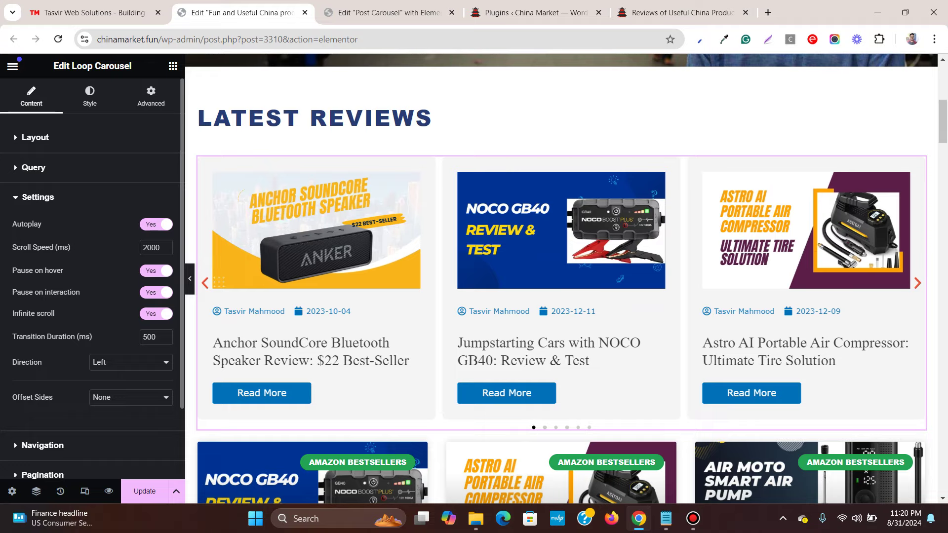
Look through the Loop Carousel's query, layout and slide behavior options, including the Offset Sides choices
left_click(33, 167)
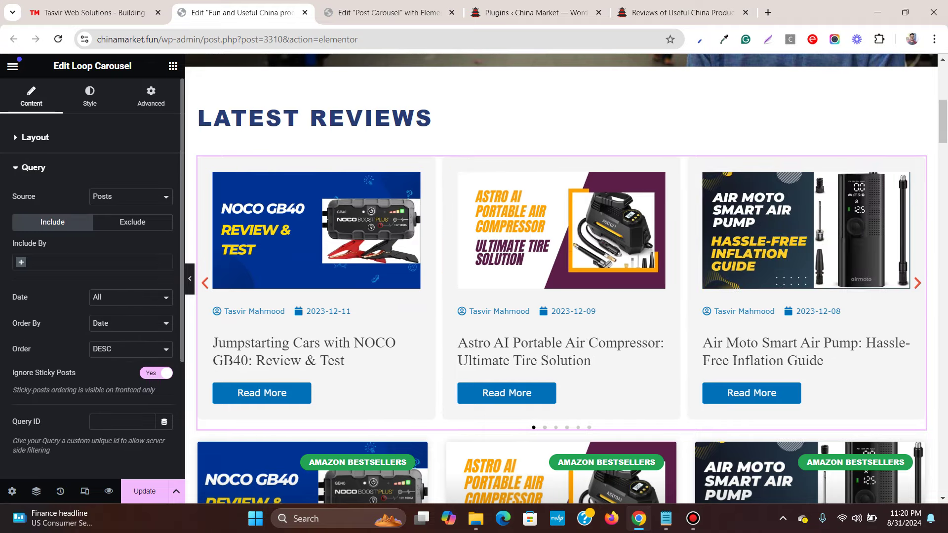
left_click(35, 137)
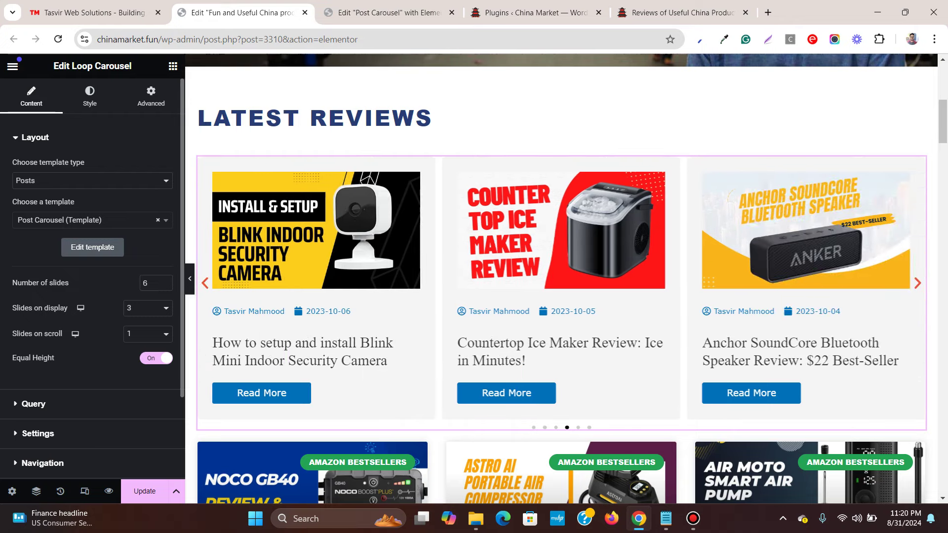
scroll(92, 341, "down", 1)
left_click(33, 340)
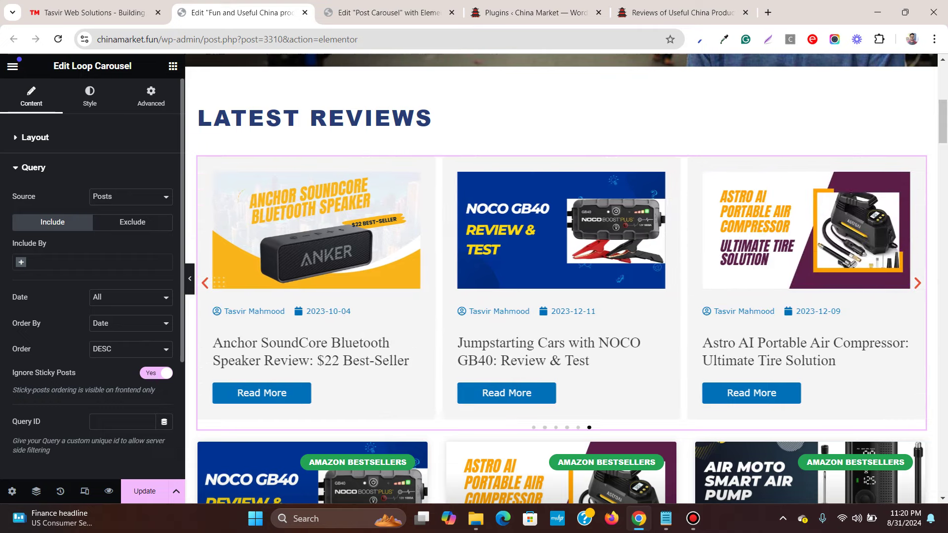
scroll(92, 346, "down", 2)
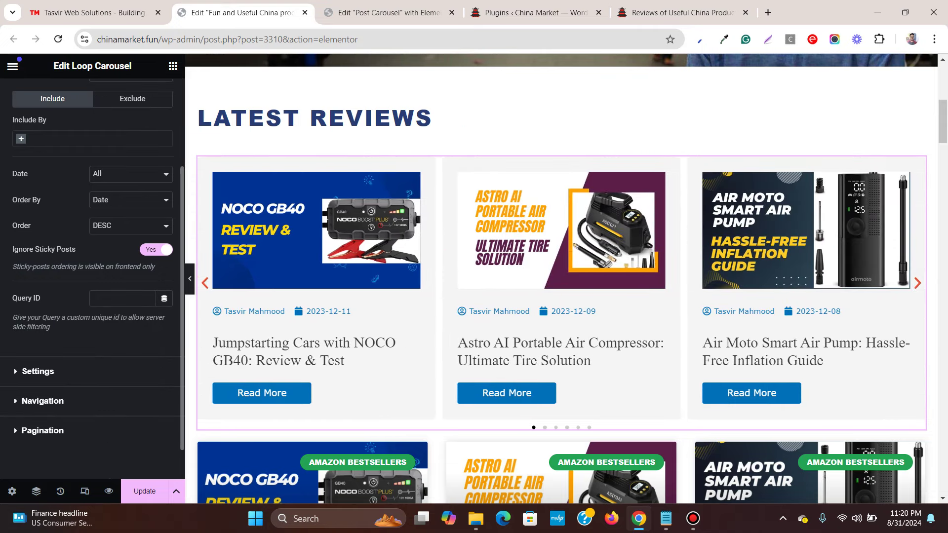
left_click(38, 370)
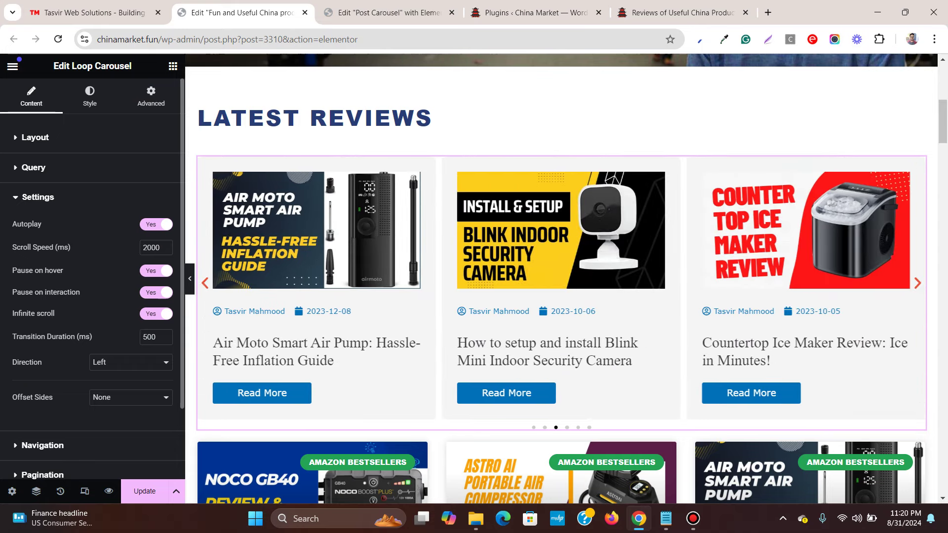
scroll(130, 336, "down", 2)
left_click(131, 336)
left_click(131, 336)
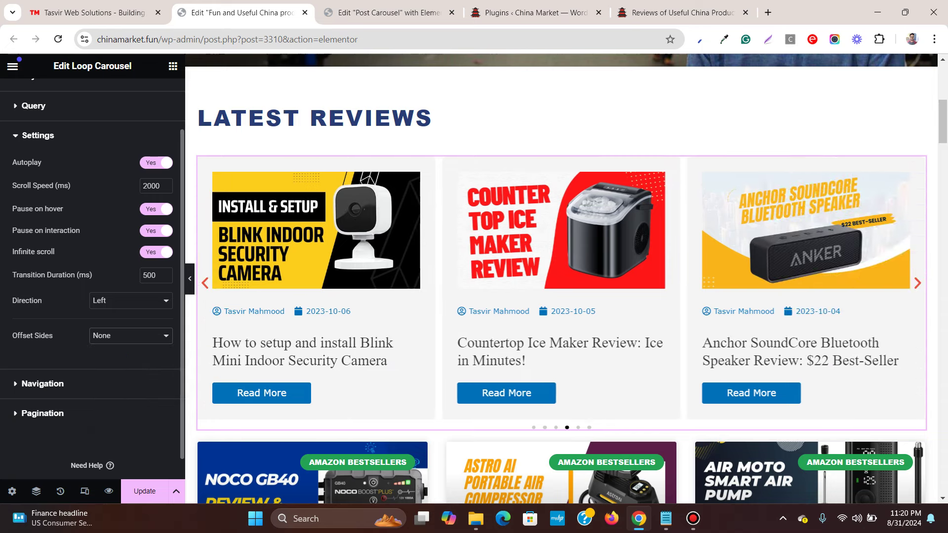
Inspect the icon, orientation and position options for the carousel's previous and next arrows
left_click(42, 384)
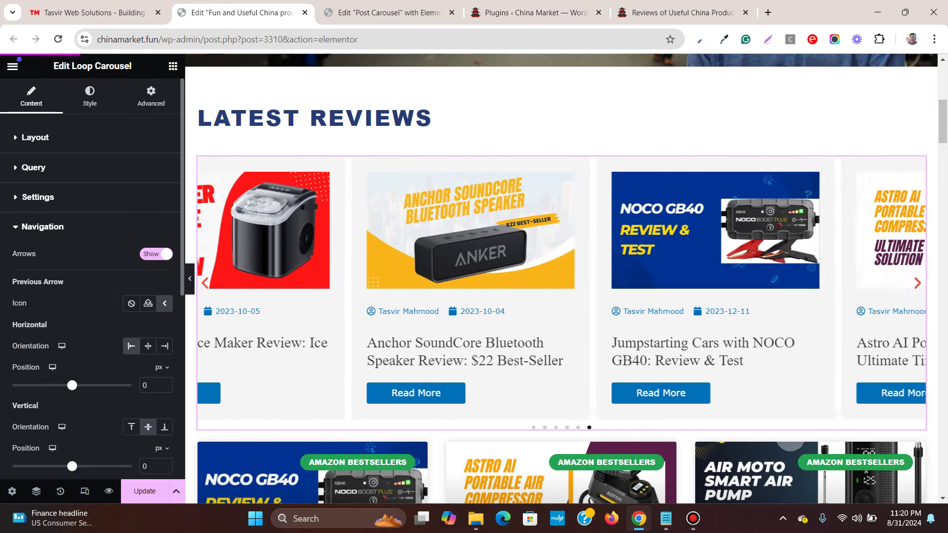
scroll(93, 296, "down", 1)
scroll(131, 270, "down", 3)
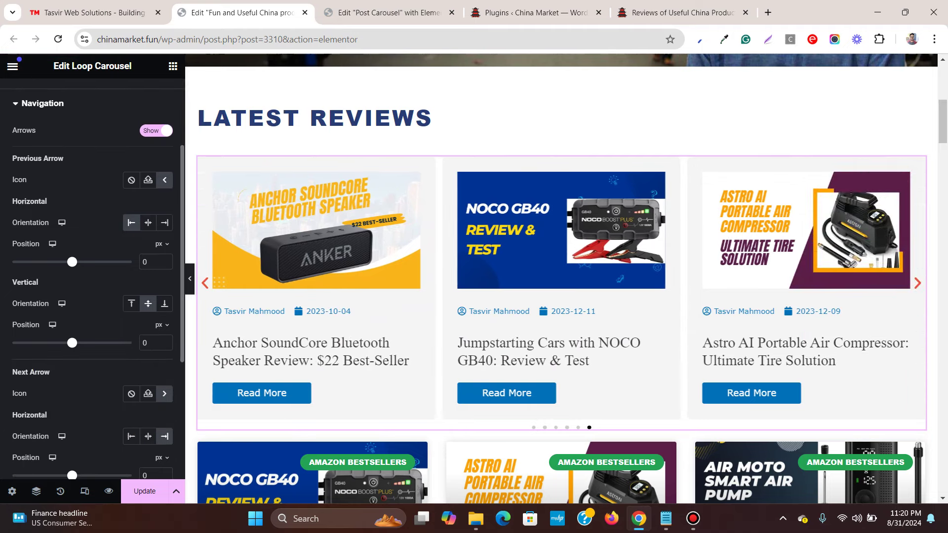
scroll(132, 270, "down", 1)
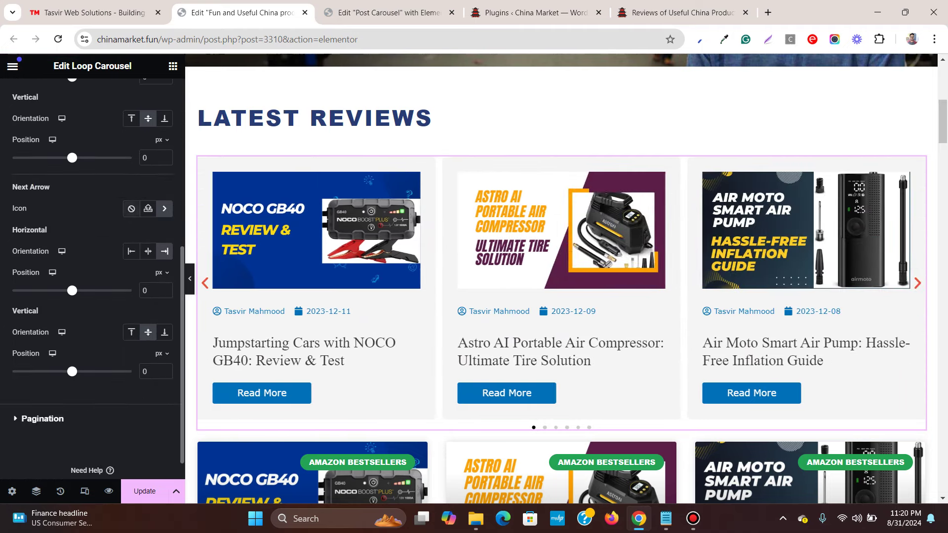
scroll(132, 271, "up", 1)
scroll(92, 277, "up", 2)
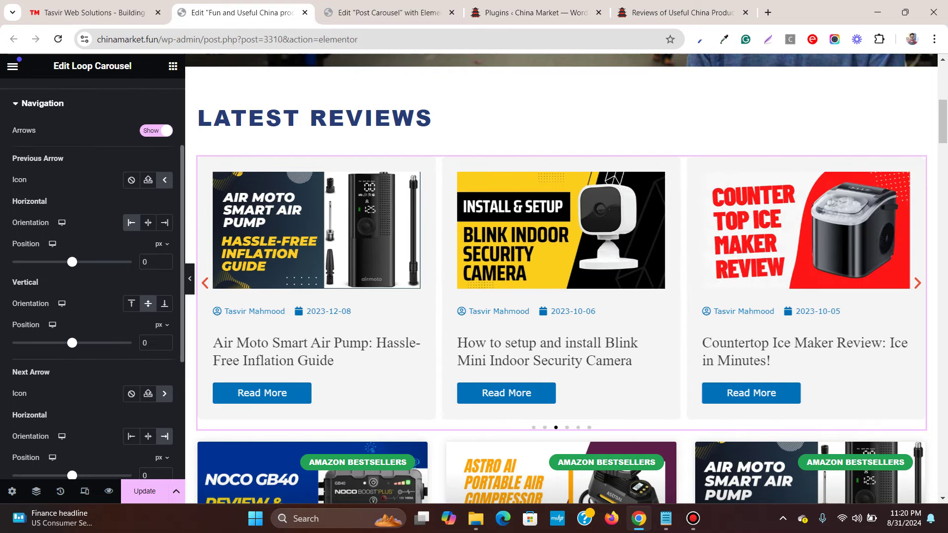
scroll(92, 276, "up", 1)
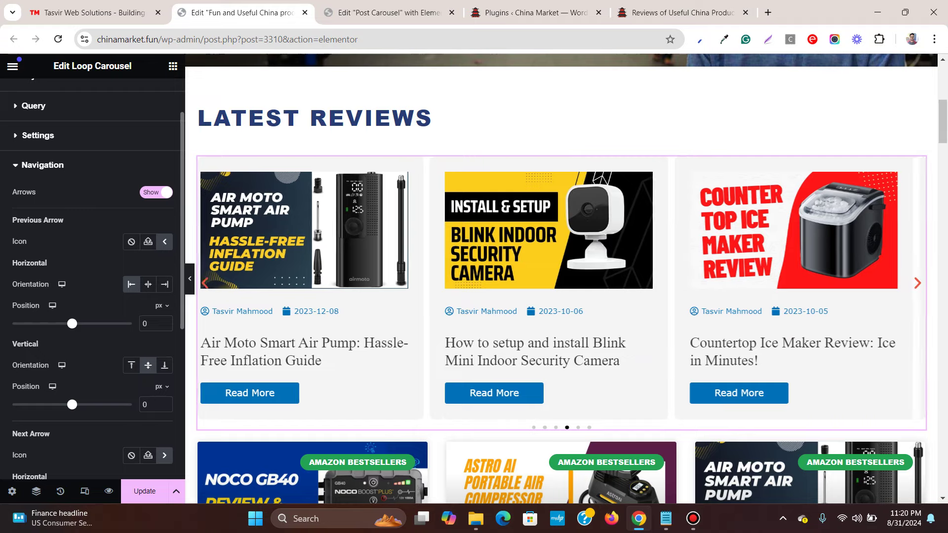
Hide the carousel's navigation arrows and show them again
left_click(156, 192)
left_click(156, 253)
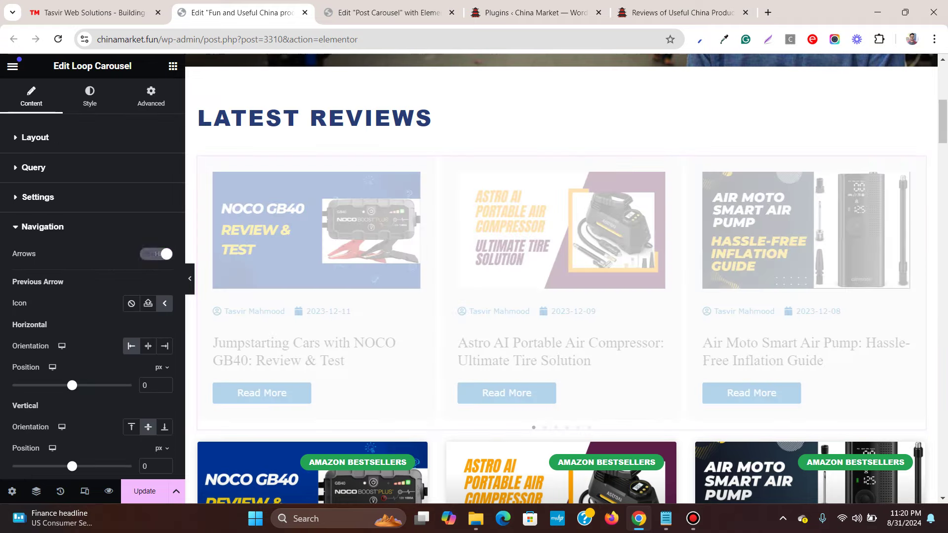
scroll(93, 279, "down", 1)
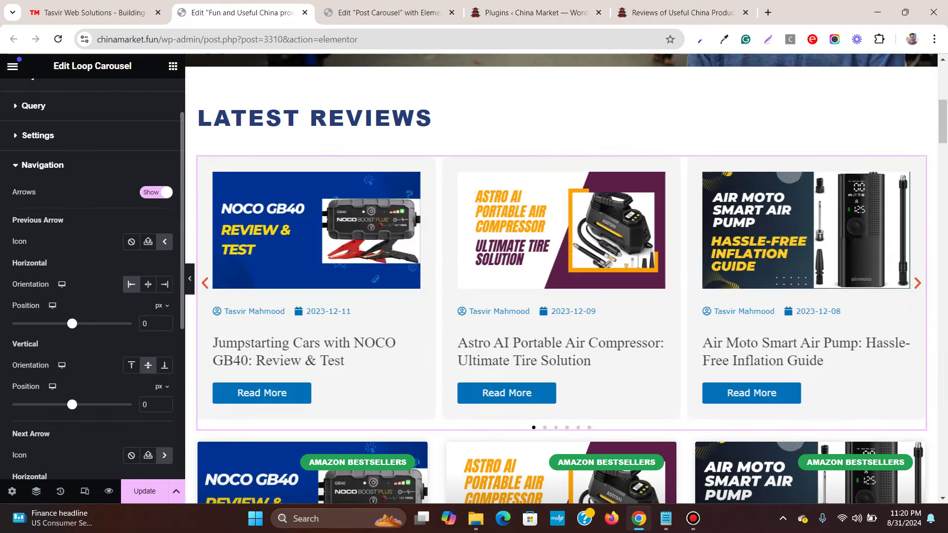
scroll(92, 279, "down", 1)
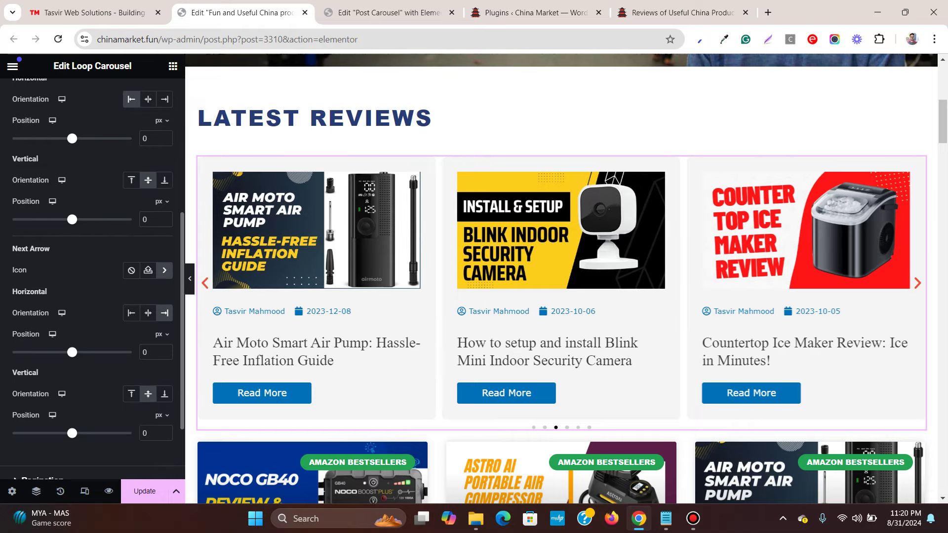
left_click(693, 519)
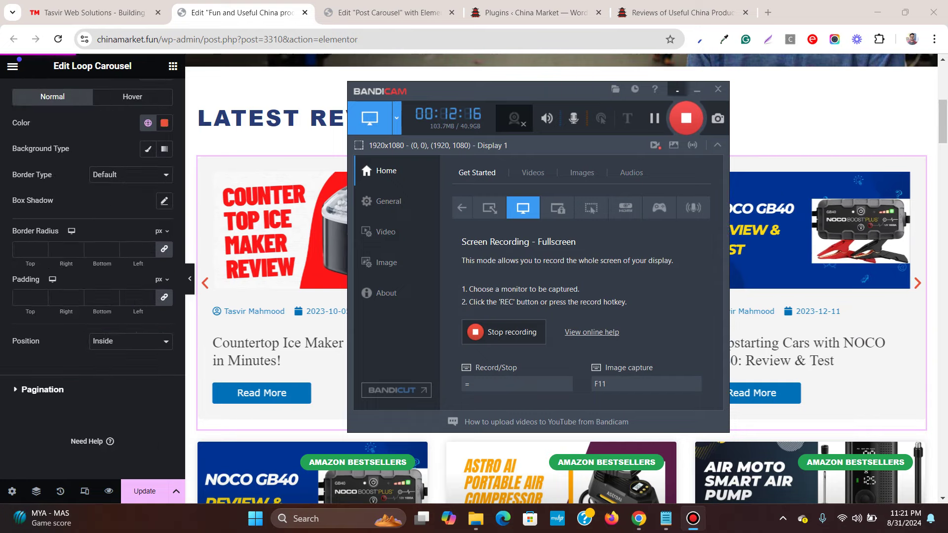
key("alt+Tab")
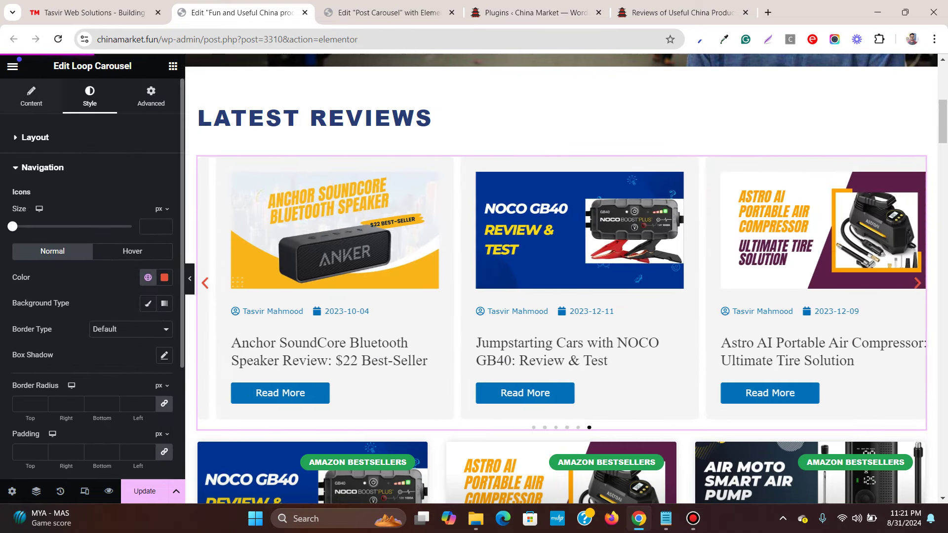
left_click(31, 96)
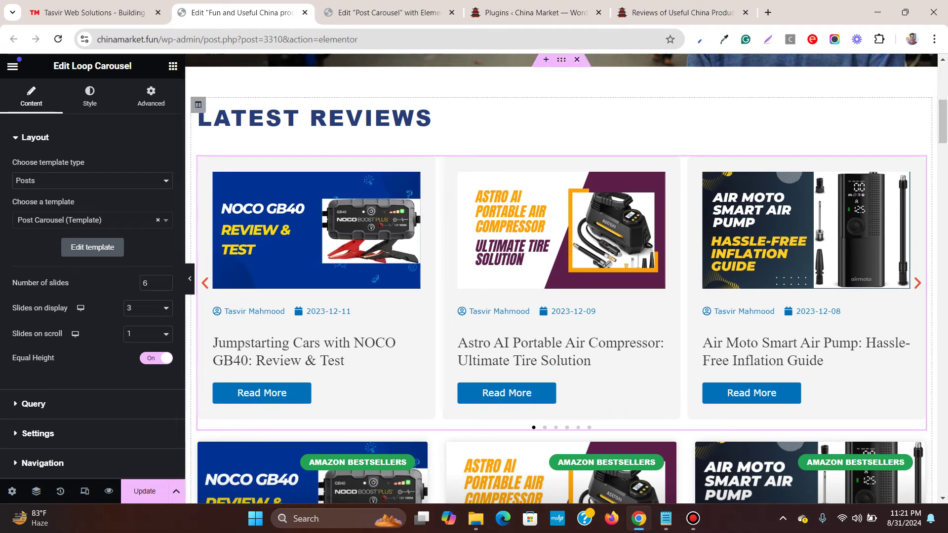
Set the Loop Carousel's navigation arrow position to Outside and update the home page
left_click(89, 97)
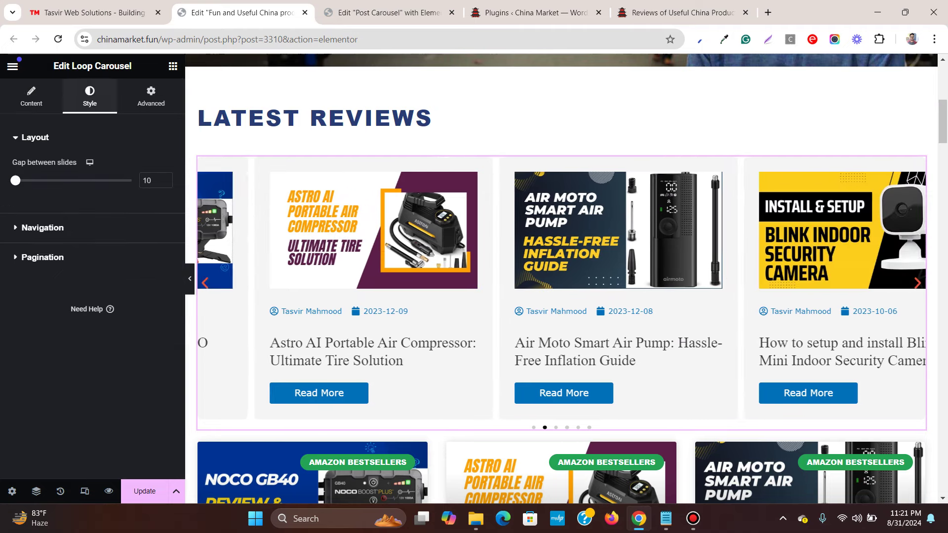
left_click(43, 228)
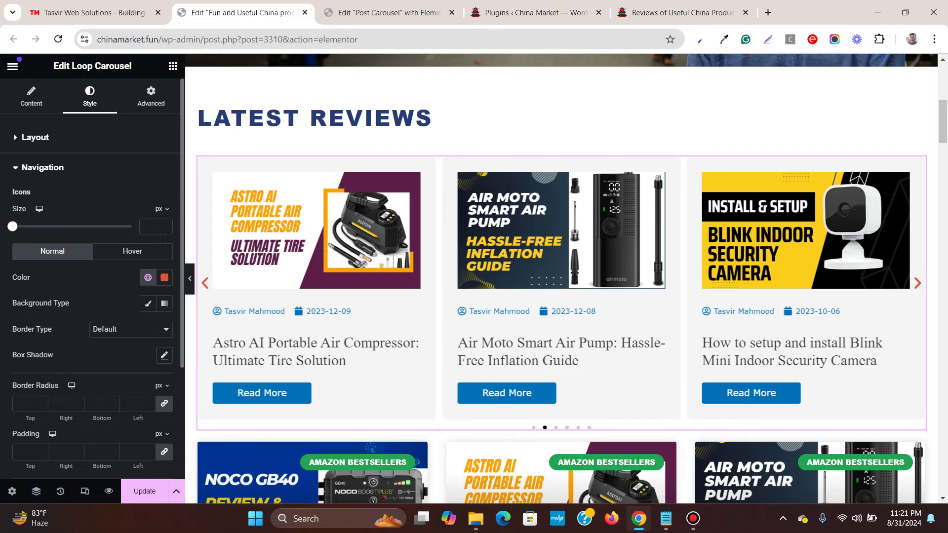
scroll(92, 277, "down", 1)
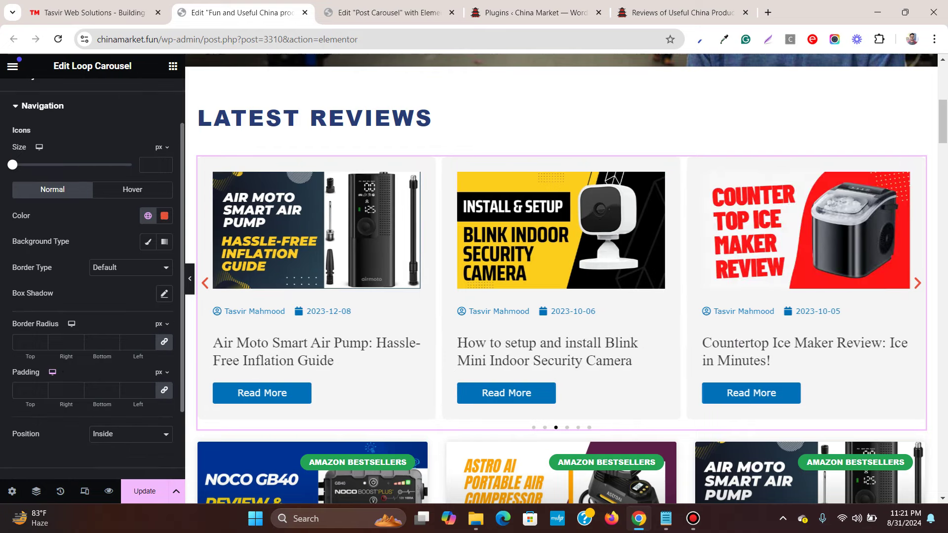
left_click(130, 434)
left_click(118, 465)
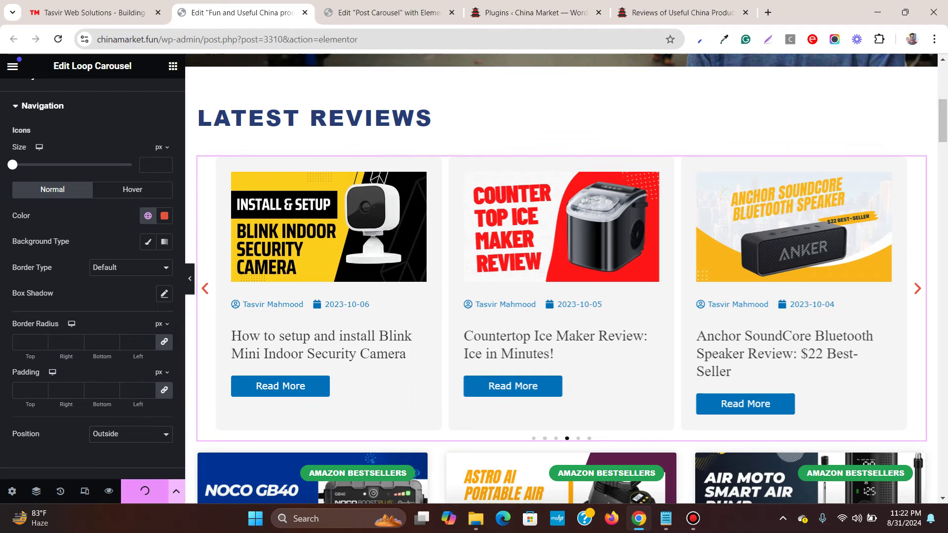
left_click(145, 491)
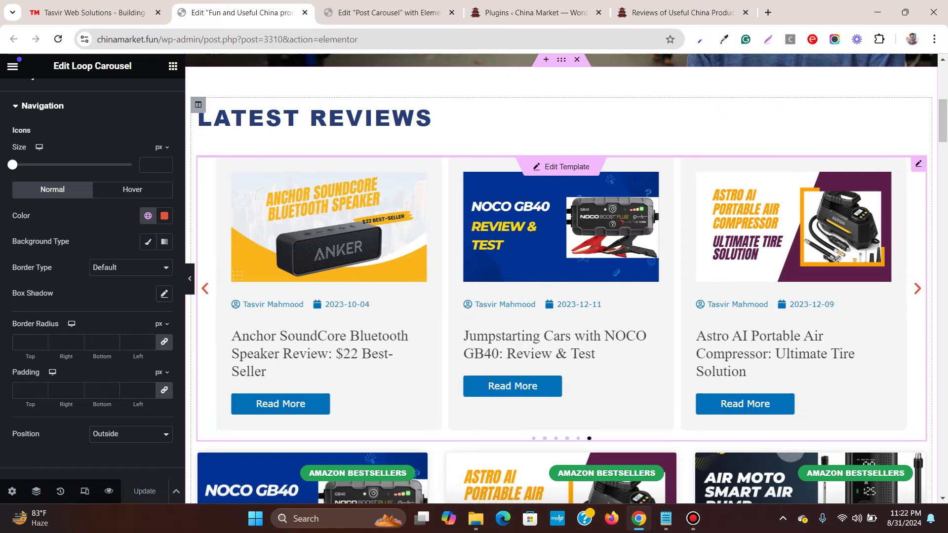
Look through the WordPress Writing settings of the China Market site for a post excerpt option
left_click(536, 12)
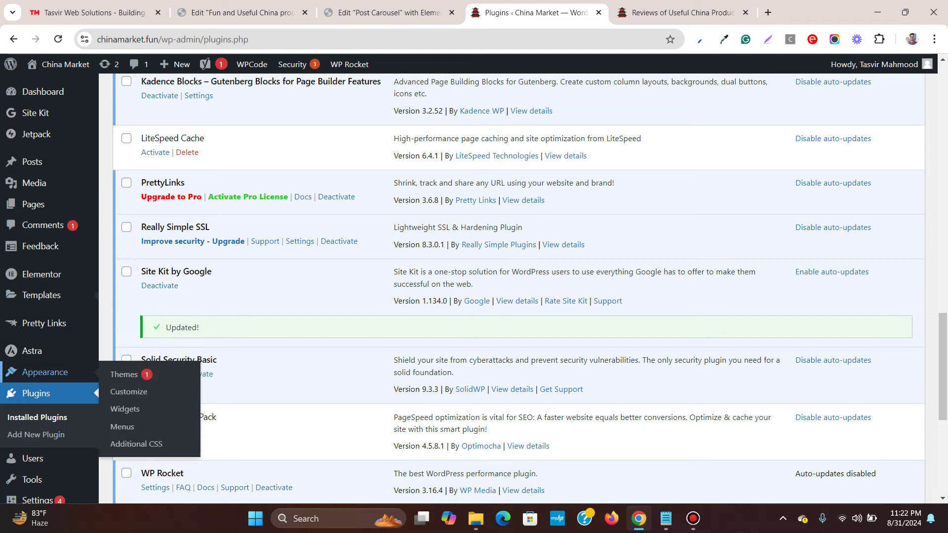
scroll(44, 316, "down", 2)
mouse_move(38, 378)
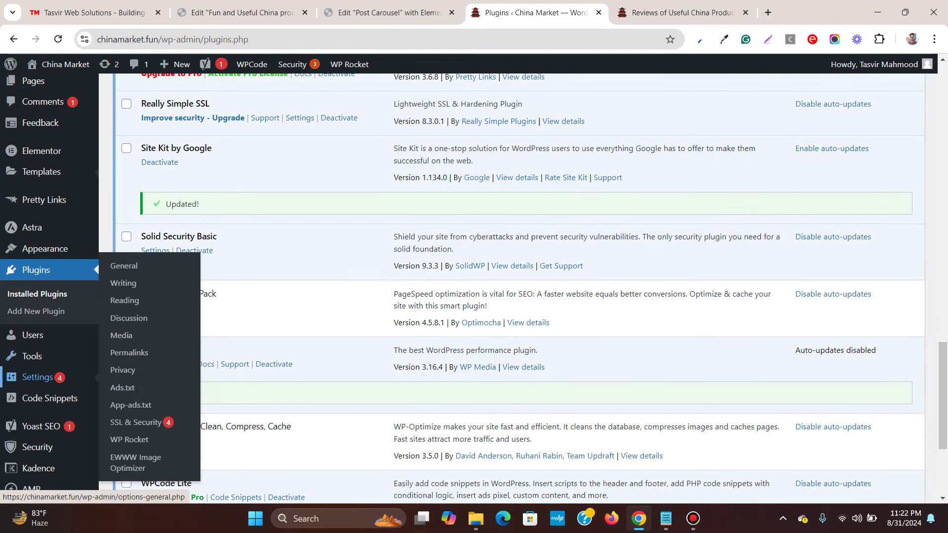
left_click(123, 283)
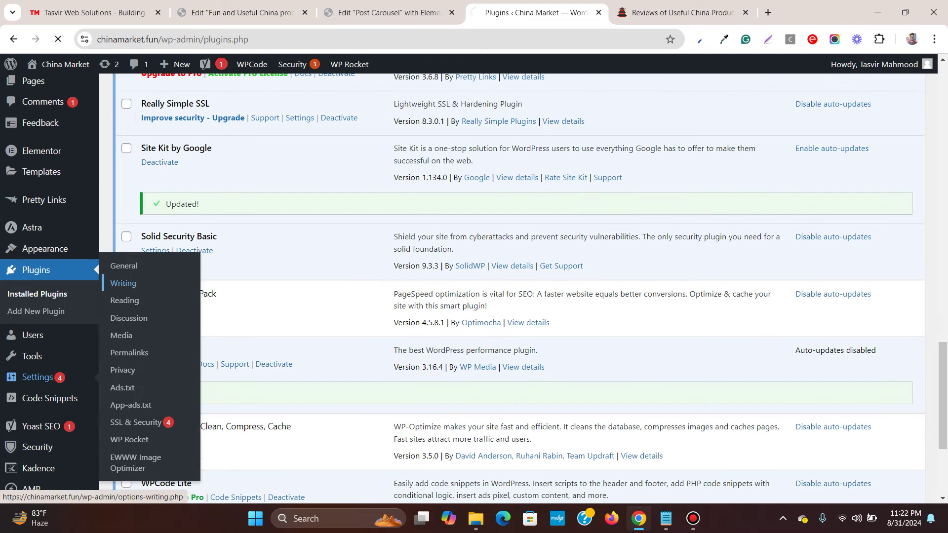
scroll(474, 286, "down", 6)
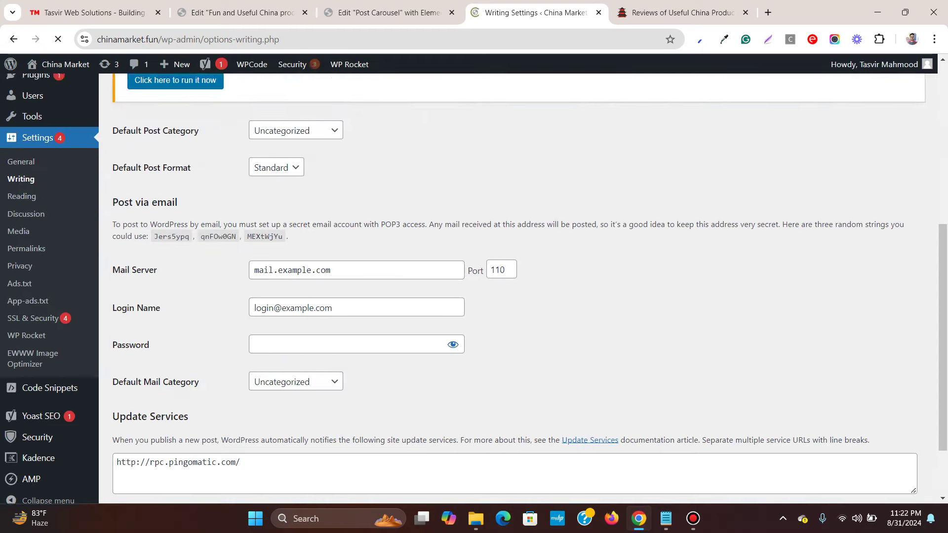
scroll(49, 376, "up", 3)
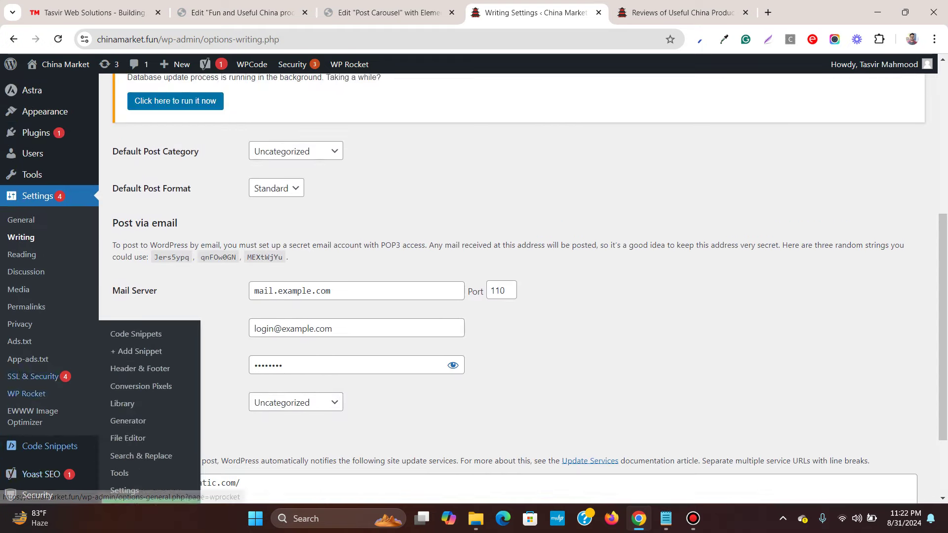
Set the WordPress Reading settings to include an Excerpt for each post in a feed, and save the changes
left_click(21, 306)
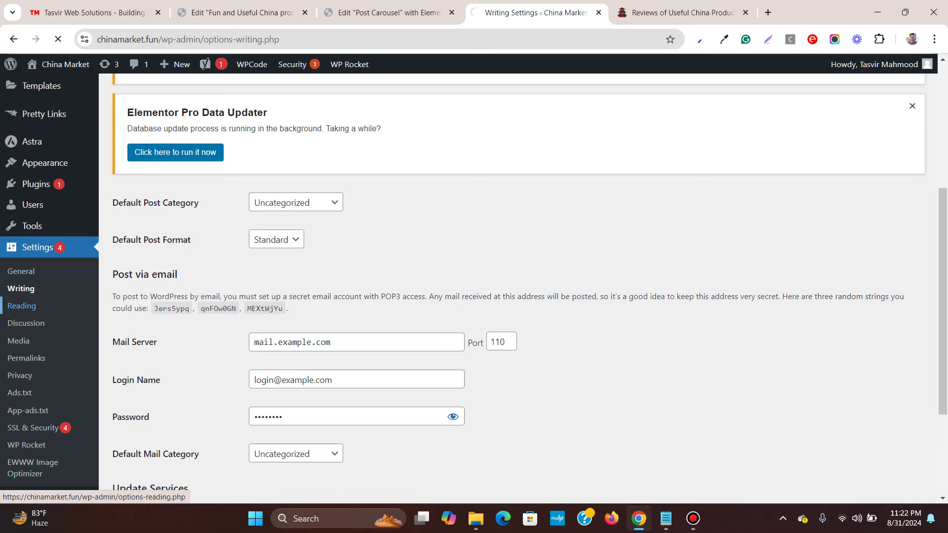
scroll(474, 286, "down", 6)
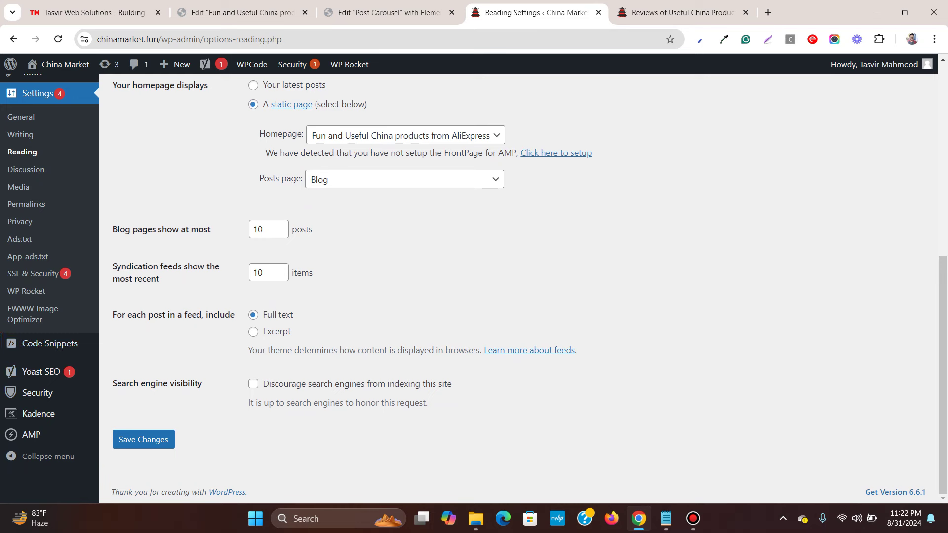
left_click(253, 332)
left_click(144, 439)
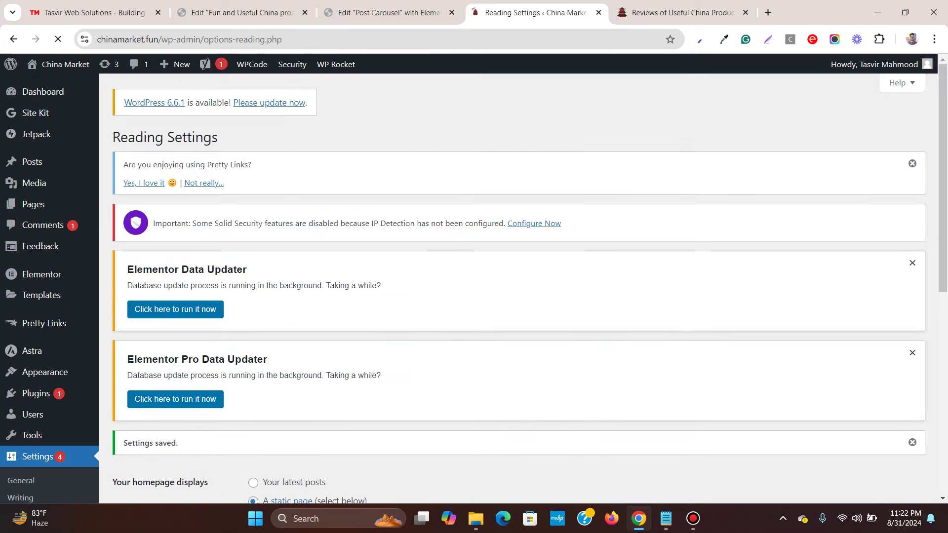
Reload the home page editor and check the Latest Reviews carousel for post excerpts
left_click(389, 13)
key("ctrl+shift+Tab")
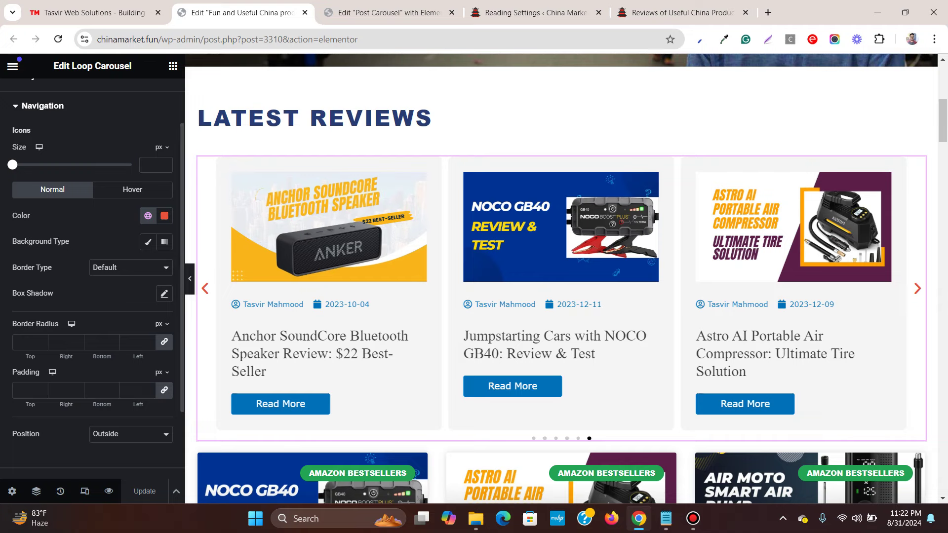
left_click(58, 39)
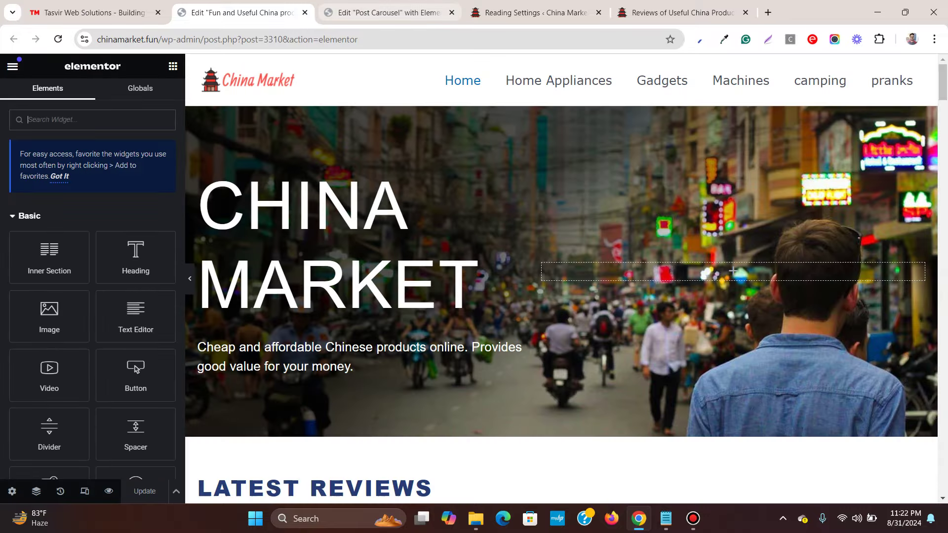
scroll(561, 222, "up", 2)
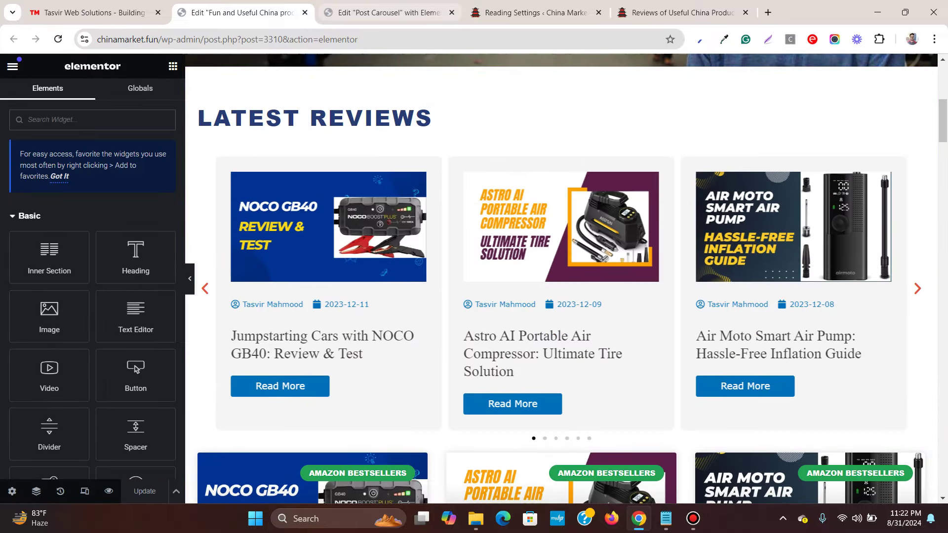
Reload the Post Carousel template and enable Apply to post content for its Post Excerpt
left_click(388, 13)
left_click(57, 39)
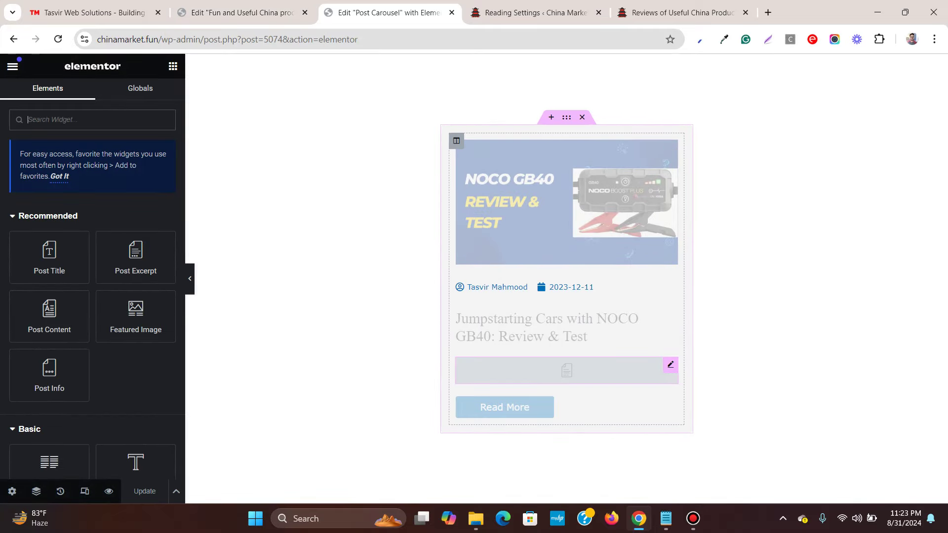
left_click(567, 371)
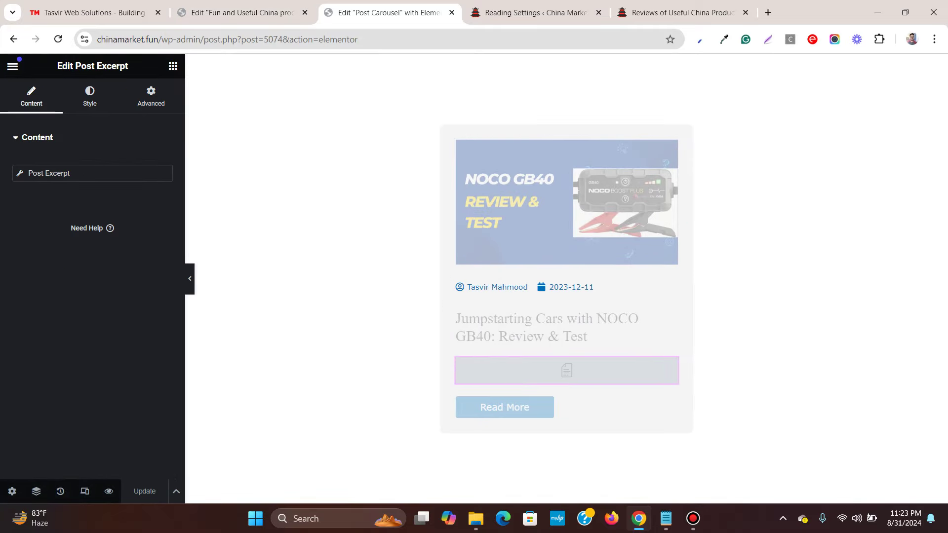
left_click(20, 173)
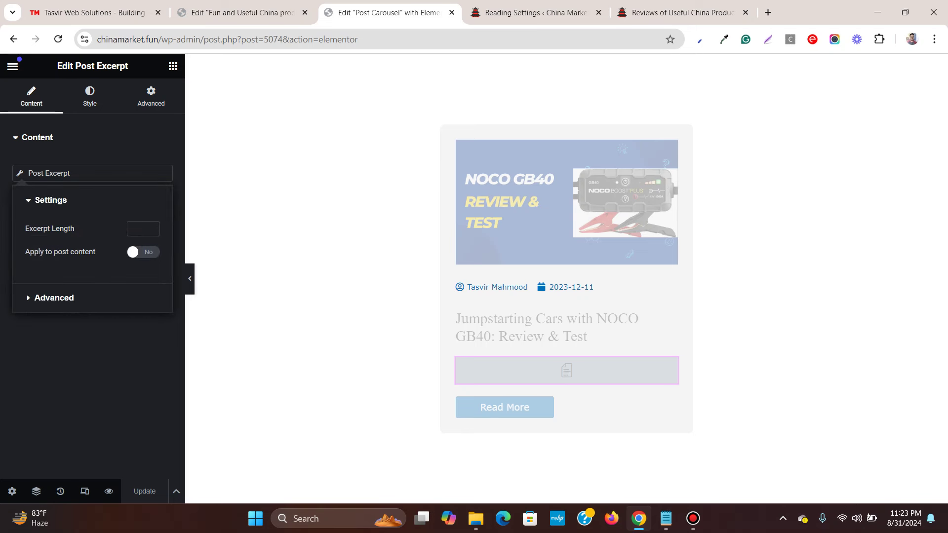
left_click(138, 229)
left_click(143, 253)
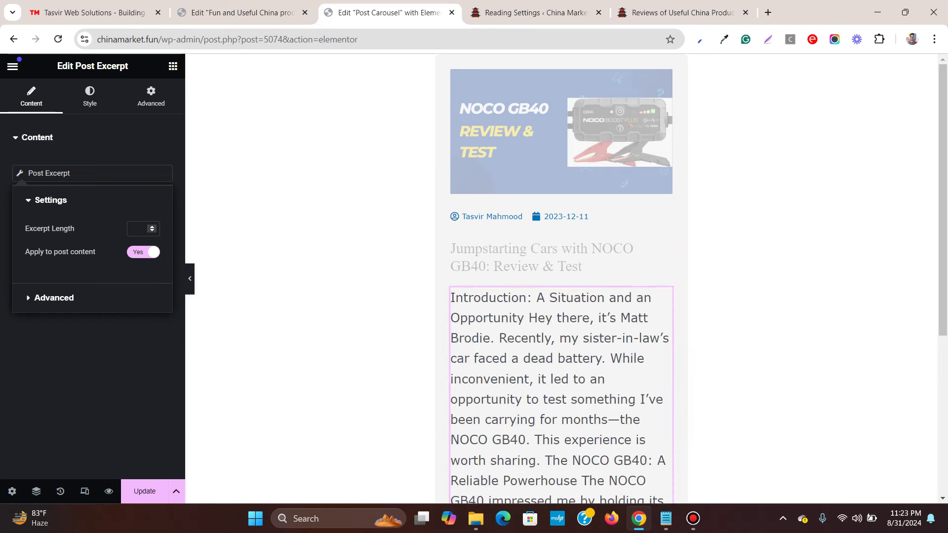
scroll(566, 297, "down", 6)
scroll(566, 296, "up", 4)
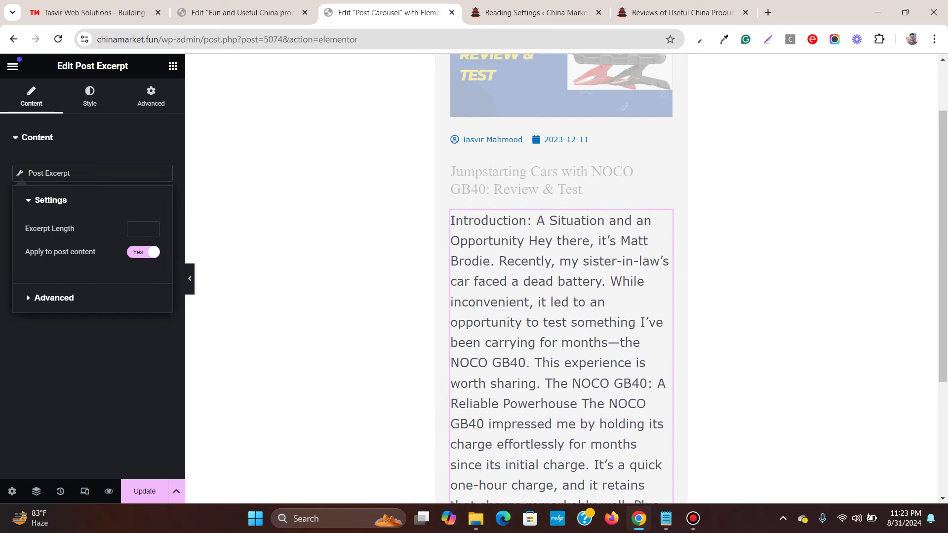
Set the Post Excerpt's length to 25 and add "..." after the excerpt text
left_click(140, 229)
type("25")
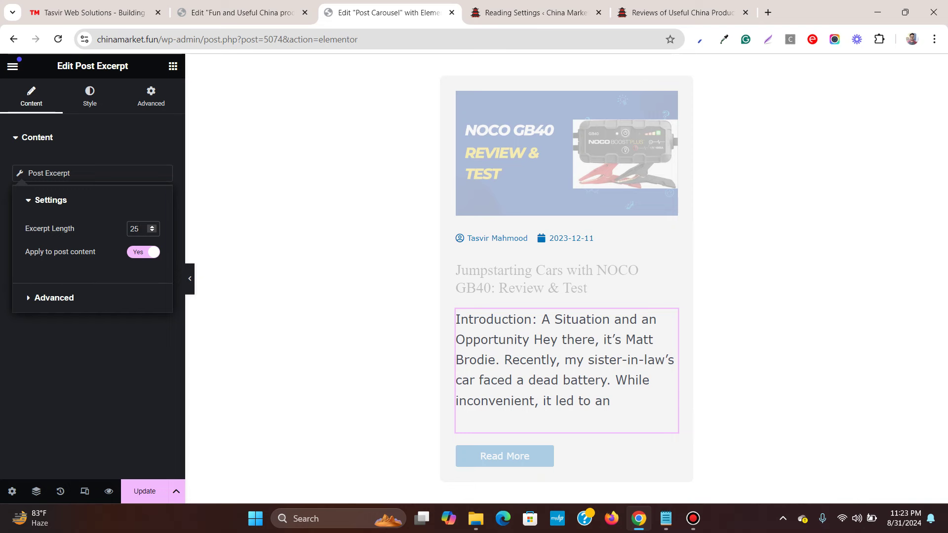
left_click(54, 299)
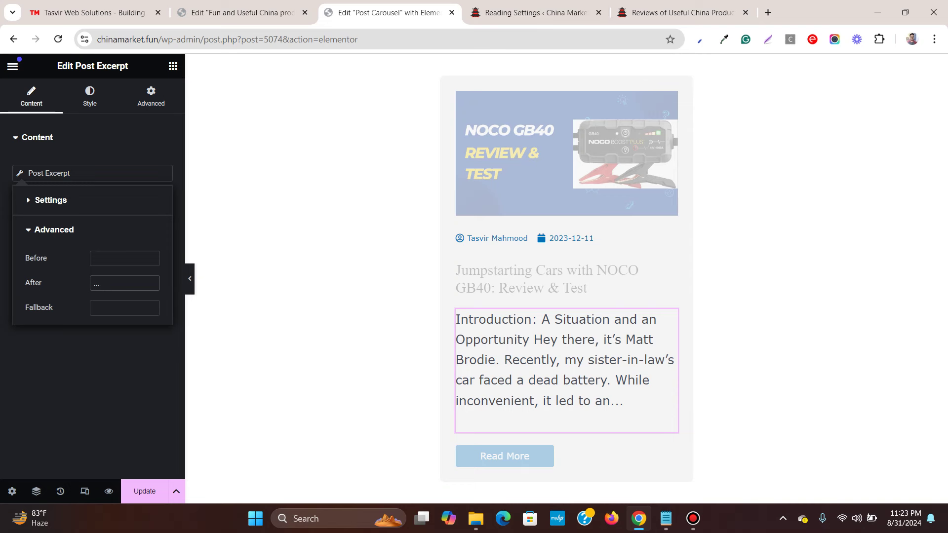
left_click(54, 230)
Set the Post Excerpt's font size to 14 px, trying 12 px for comparison
left_click(90, 96)
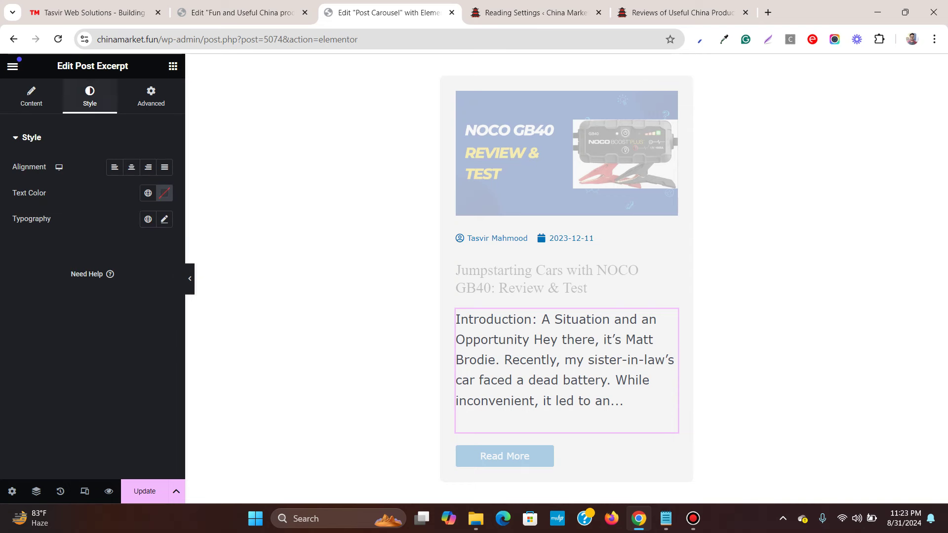
left_click(164, 220)
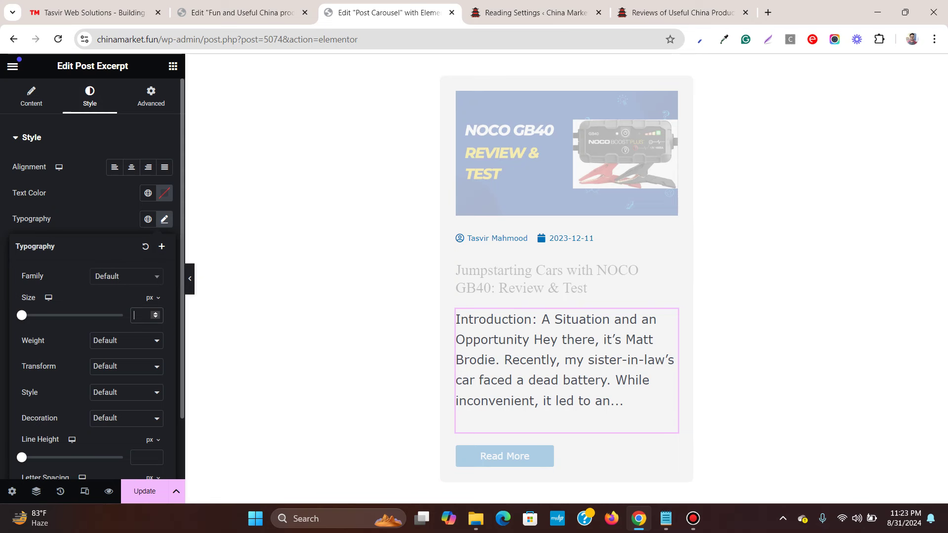
type("1")
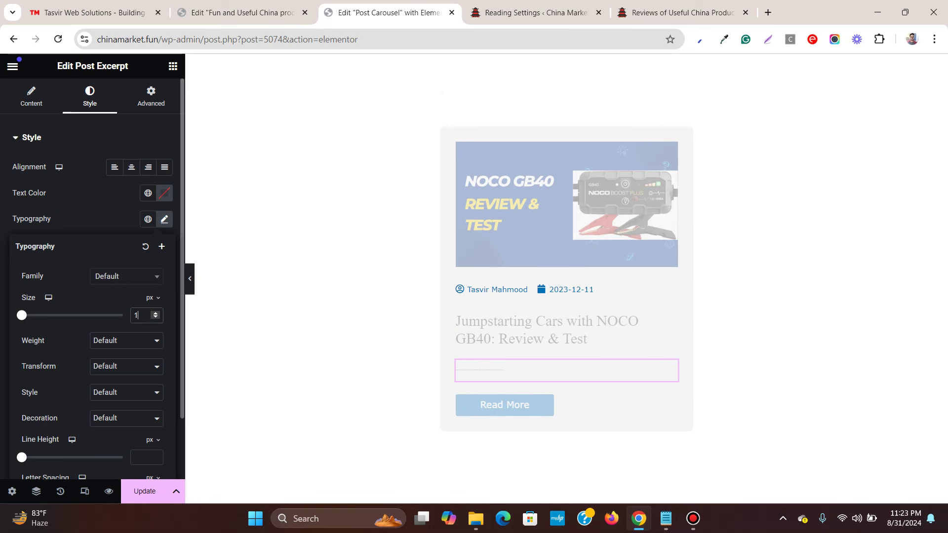
type("4")
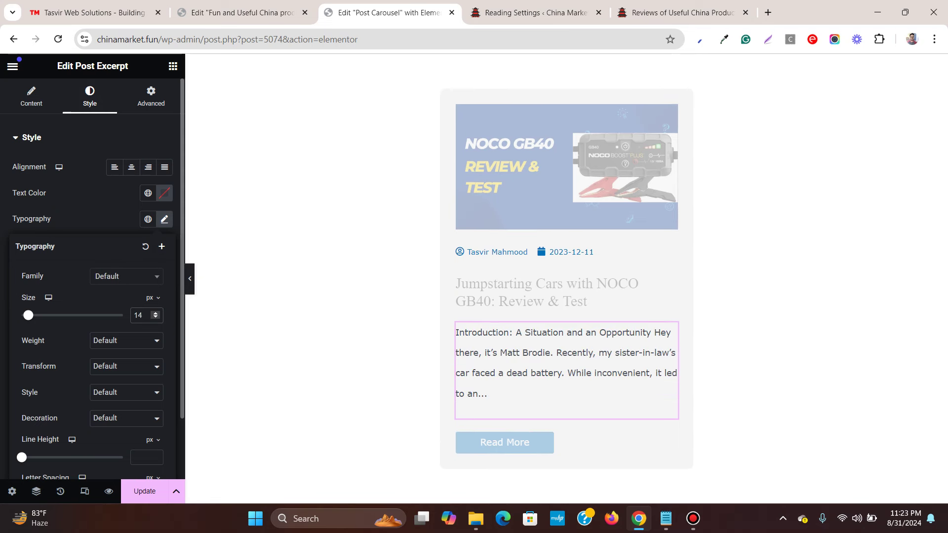
key("BackSpace")
type("2")
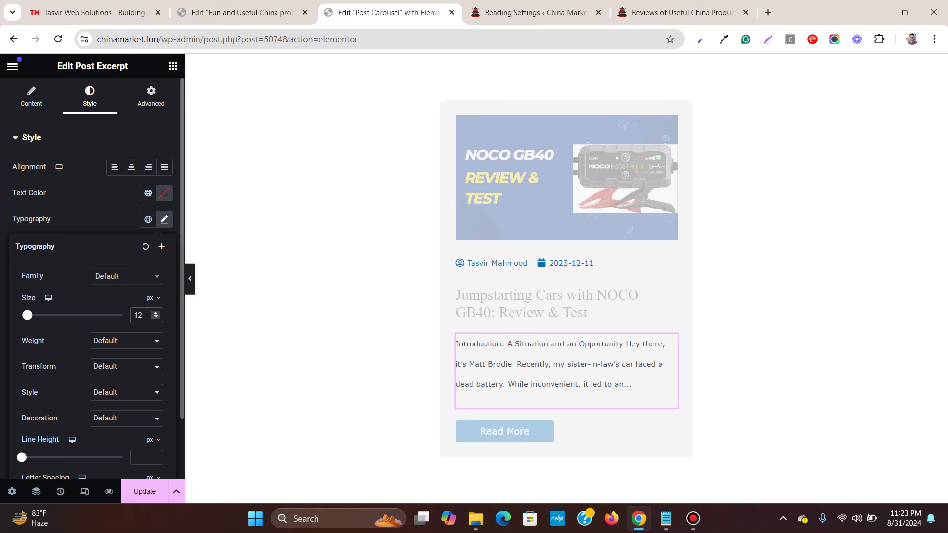
key("BackSpace")
type("4")
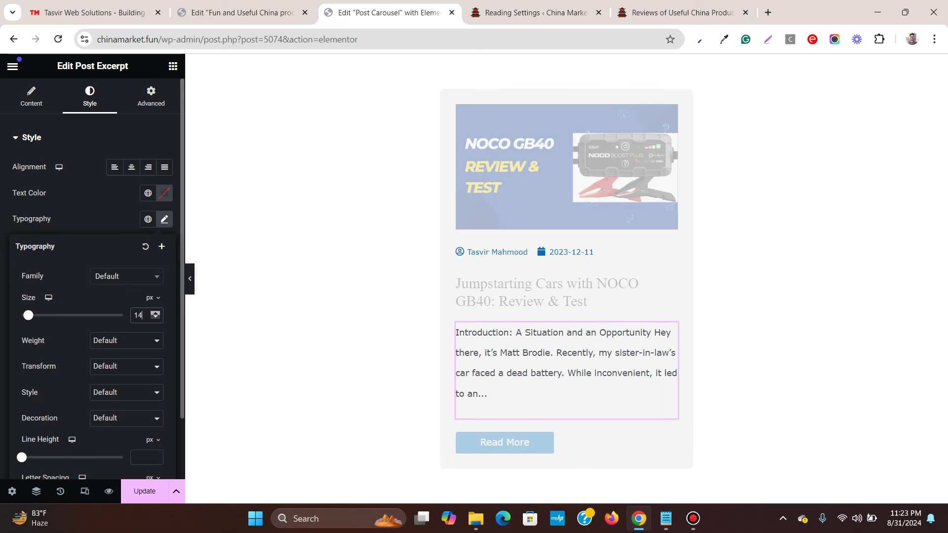
key("Escape")
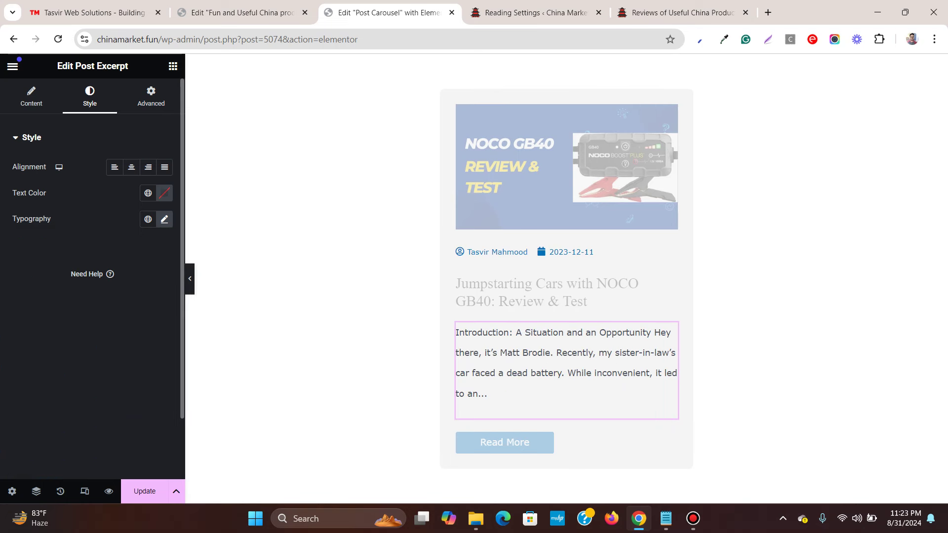
Set the Post Excerpt's line height to 1.2 em and update the Post Carousel template
left_click(164, 218)
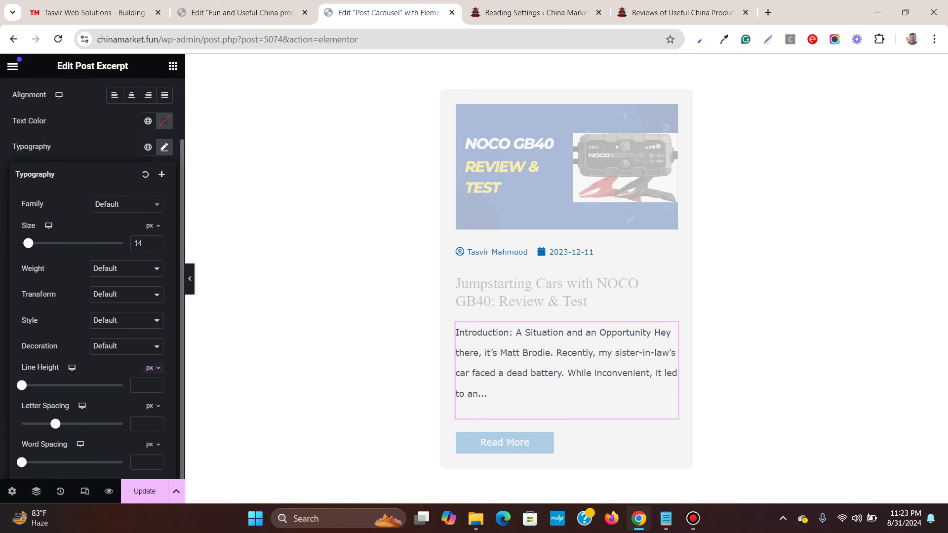
left_click(149, 386)
type("1")
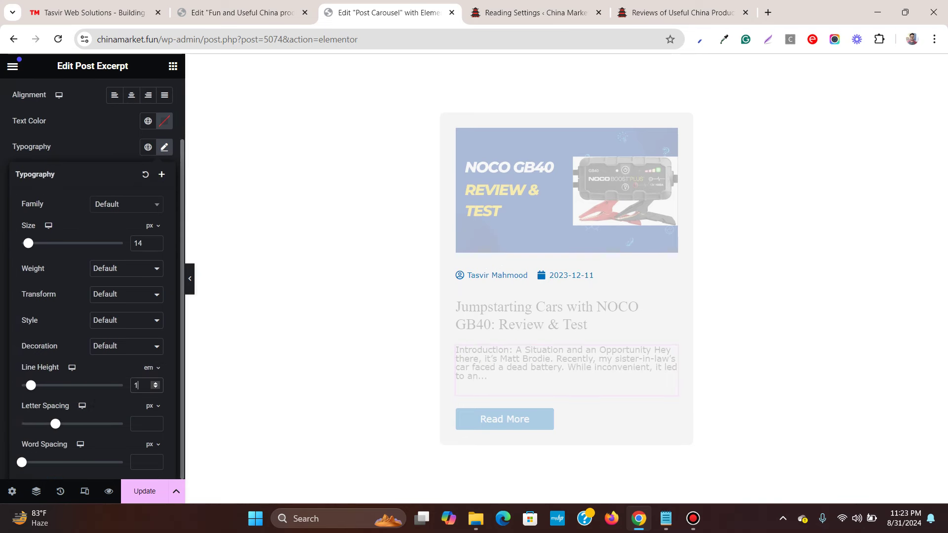
type(".2")
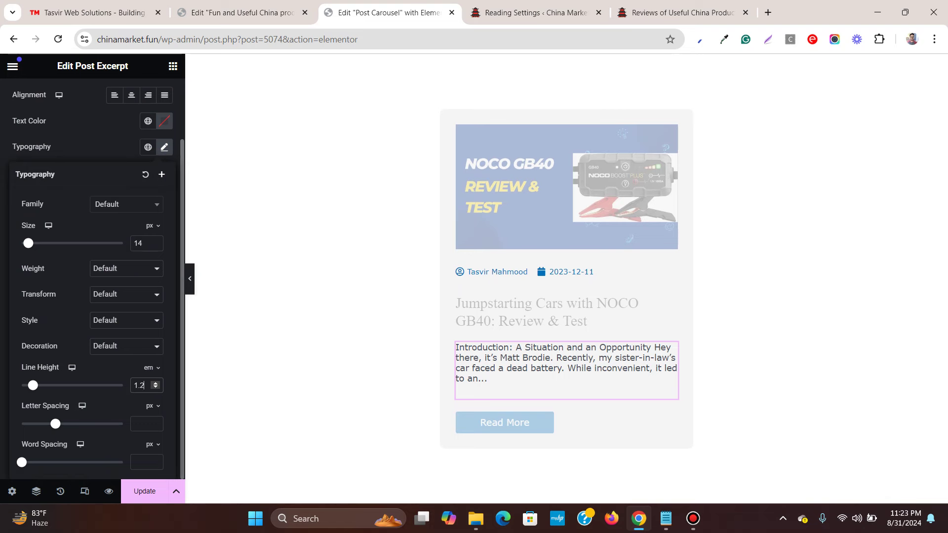
left_click(145, 492)
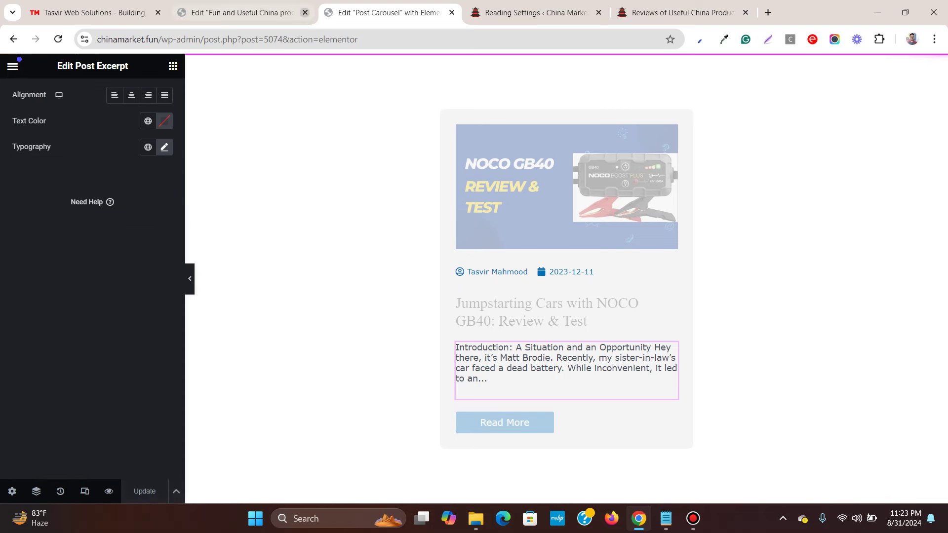
Compare the carousel on the live China Market home page with the one on the Tasvir Web Solutions site
left_click(128, 14)
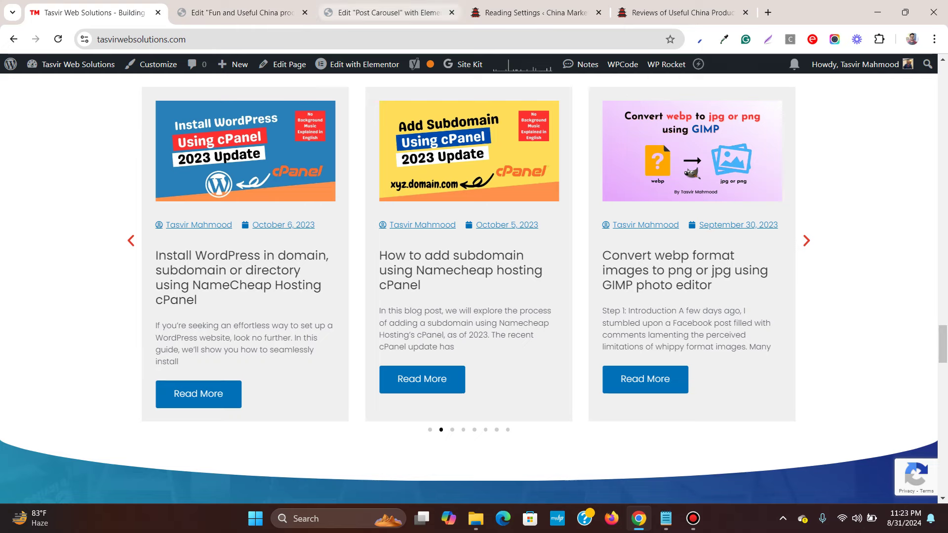
key("ctrl+4")
key("ctrl+5")
scroll(469, 289, "up", 1)
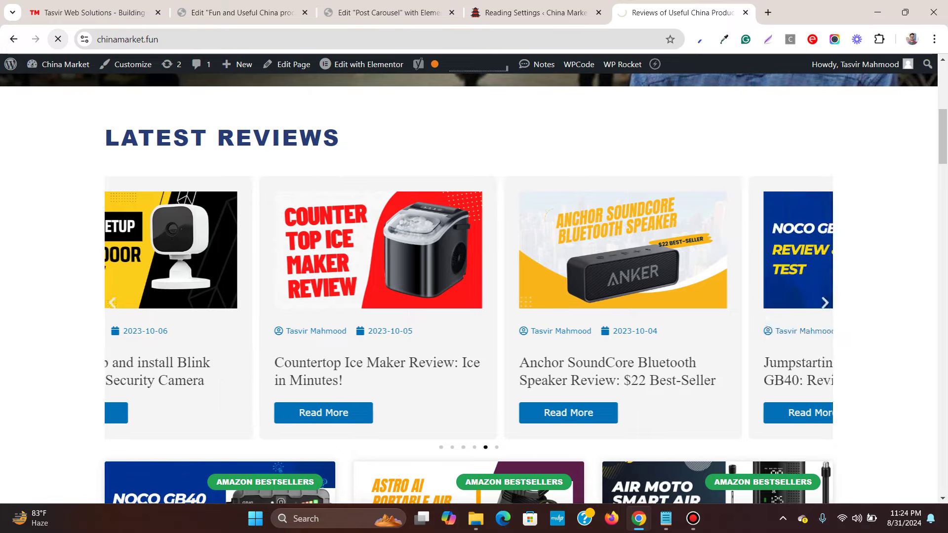
scroll(469, 289, "down", 2)
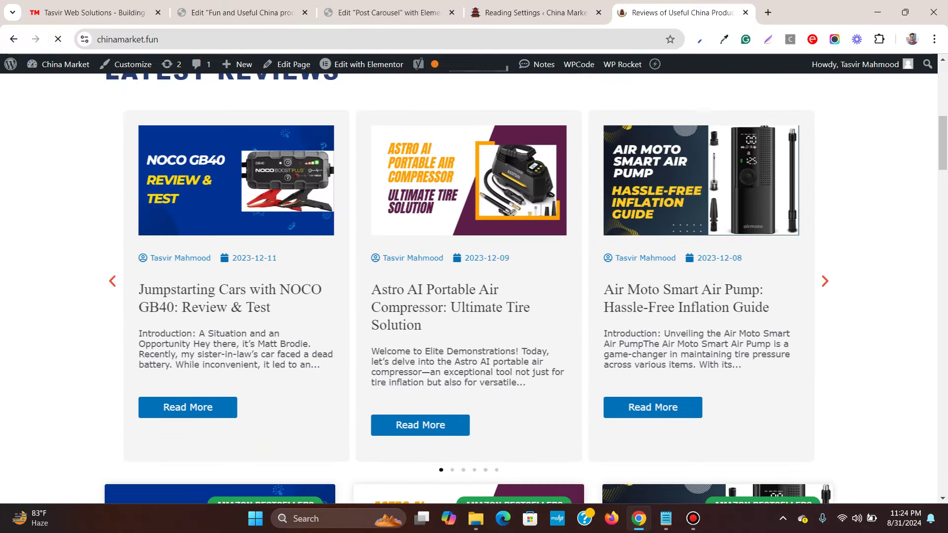
scroll(469, 289, "up", 1)
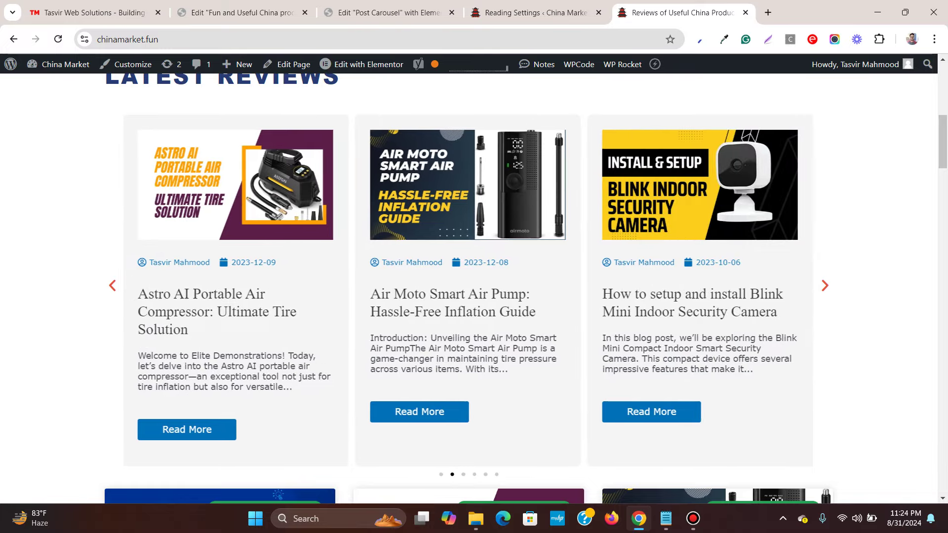
key("ctrl+shift+Tab")
key("ctrl+shift+Tab")
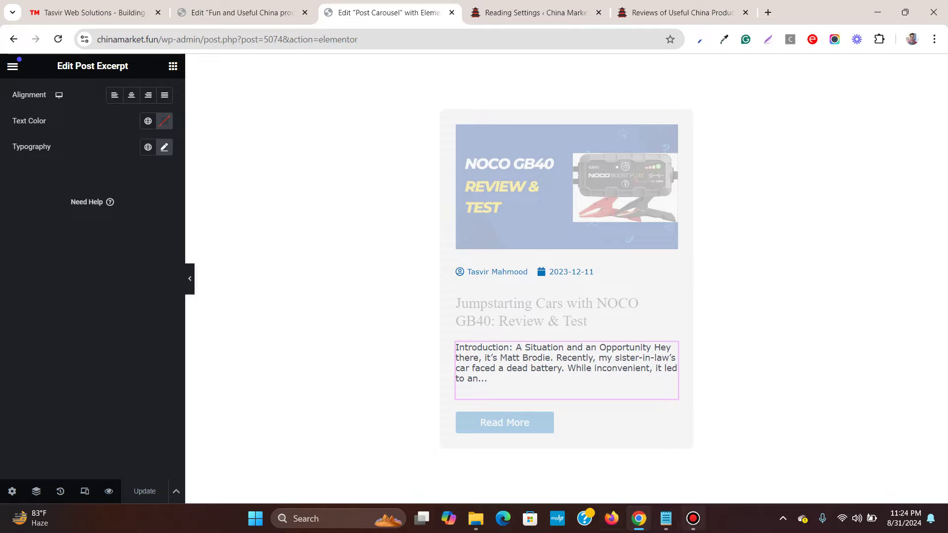
left_click(693, 519)
left_click(693, 518)
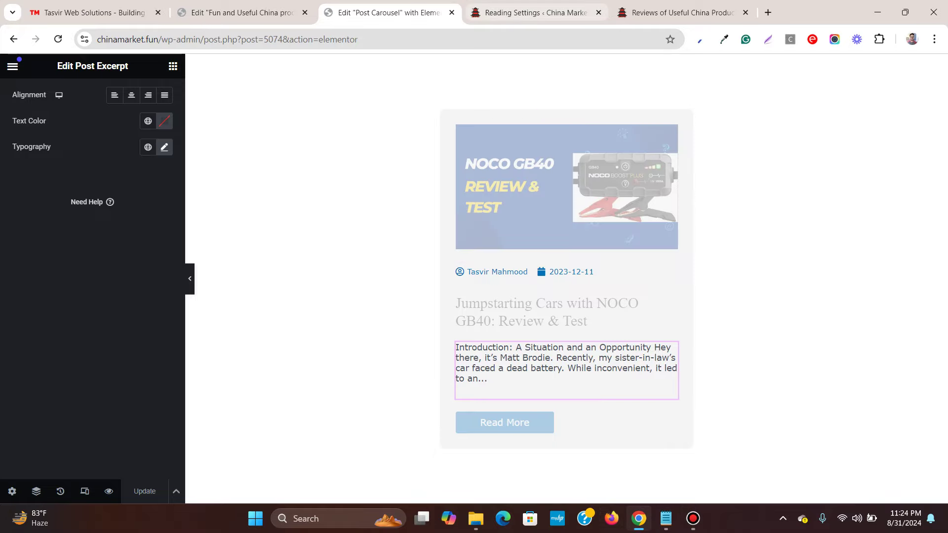
left_click(537, 13)
left_click(242, 13)
left_click(389, 13)
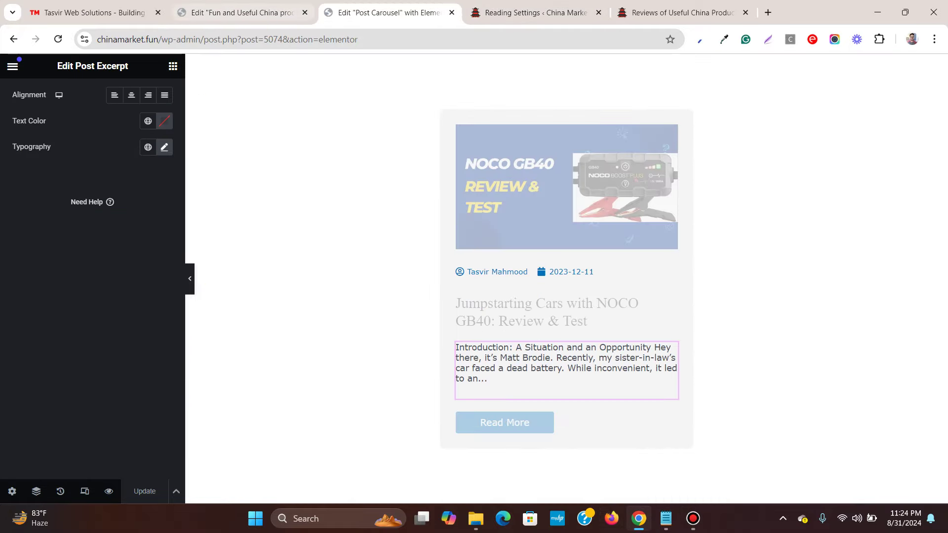
Reload the home page's Elementor editor so the Latest Reviews carousel uses the updated template
key("ctrl+shift+Tab")
scroll(561, 276, "down", 4)
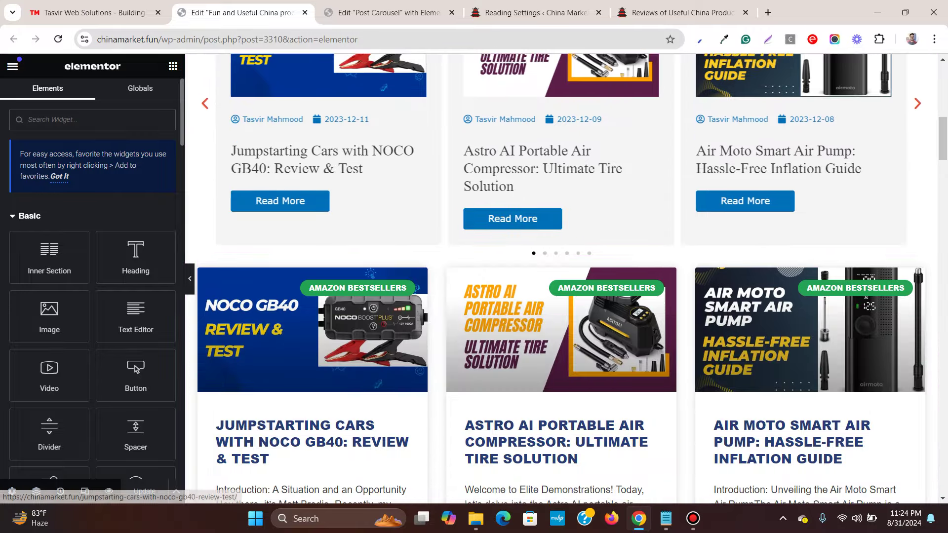
left_click(59, 119)
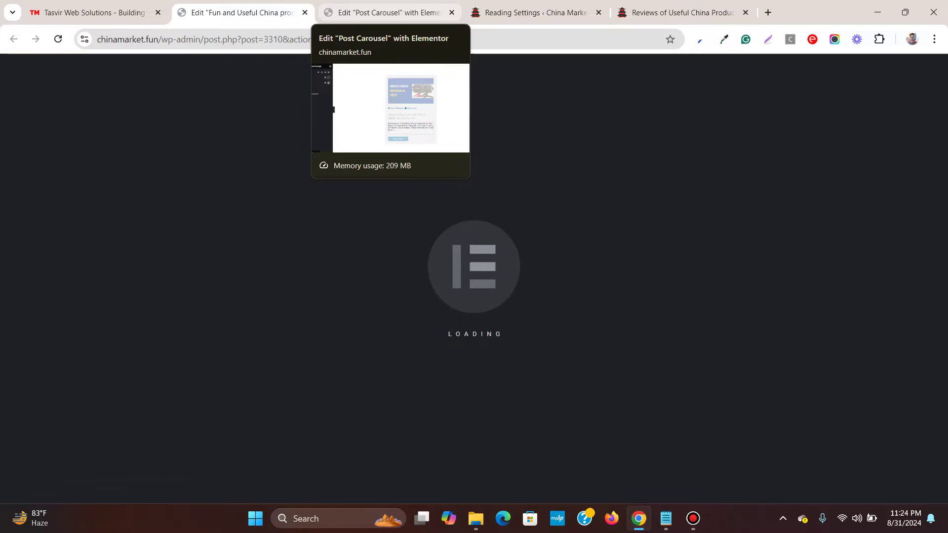
scroll(562, 276, "down", 6)
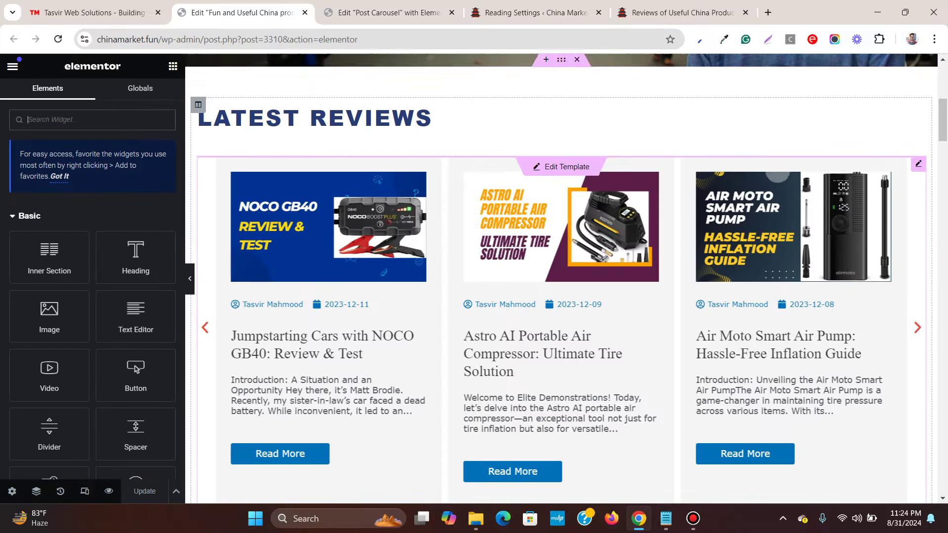
Delete the old Posts grid below the Loop Carousel in the Latest Reviews section
scroll(561, 277, "down", 6)
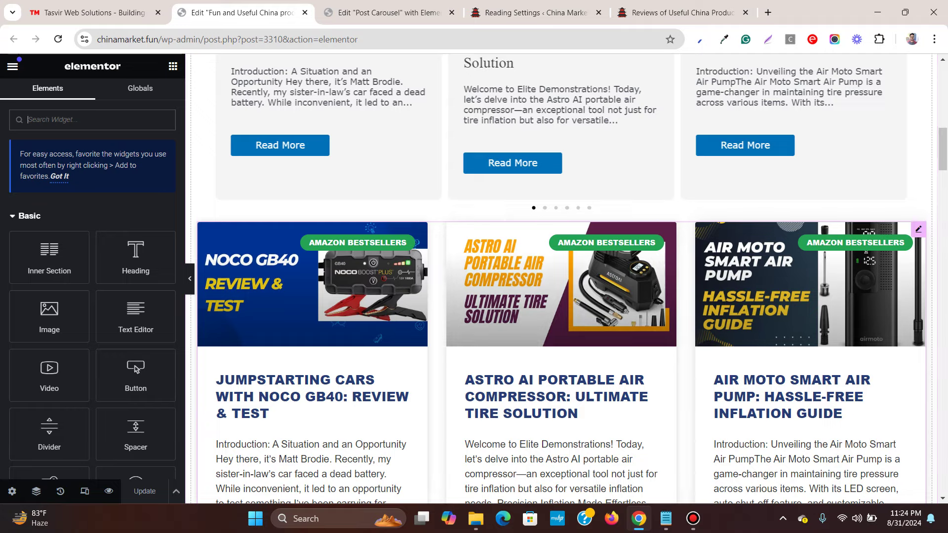
scroll(561, 276, "down", 10)
scroll(561, 277, "up", 11)
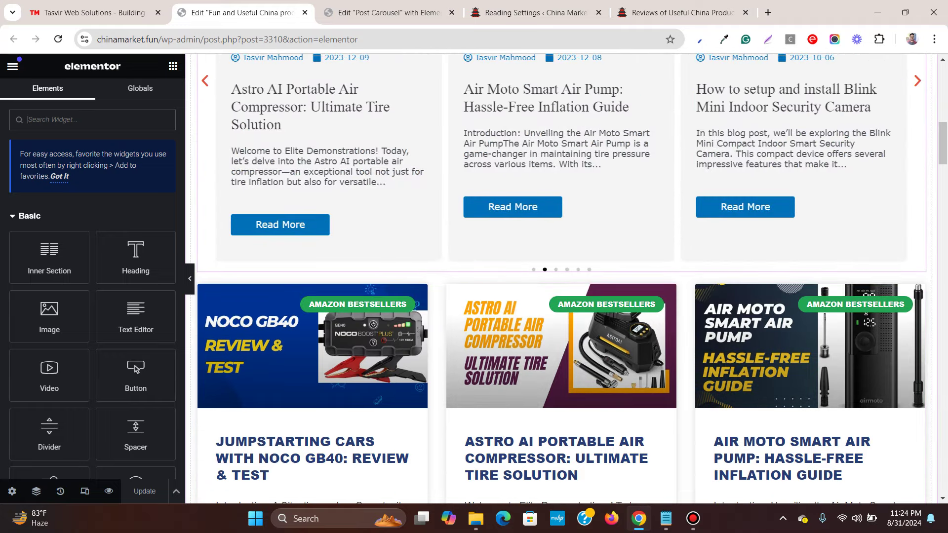
right_click(796, 217)
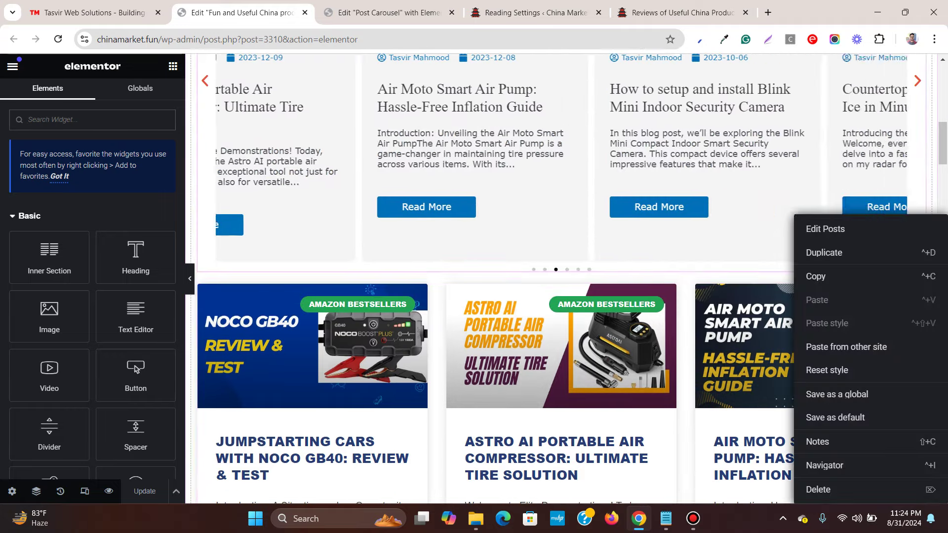
left_click(825, 229)
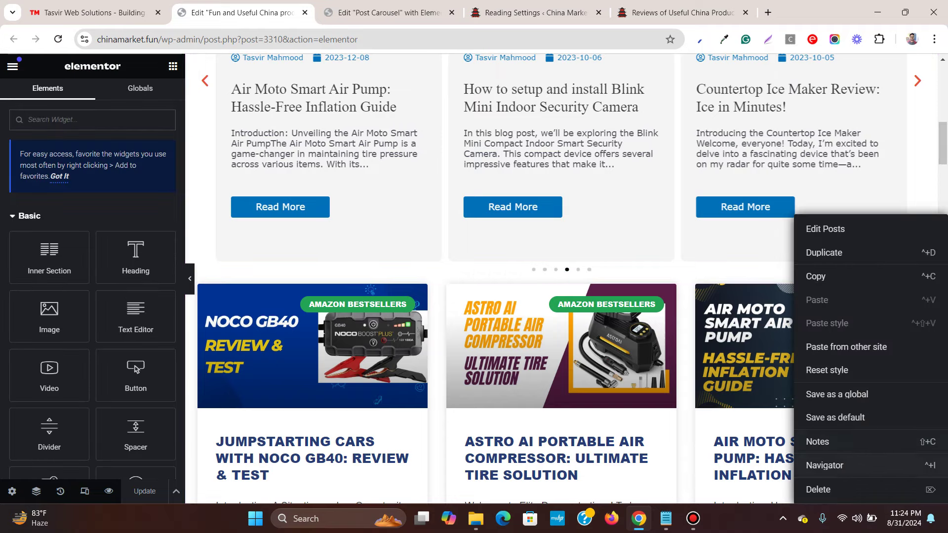
left_click(819, 489)
scroll(562, 276, "up", 3)
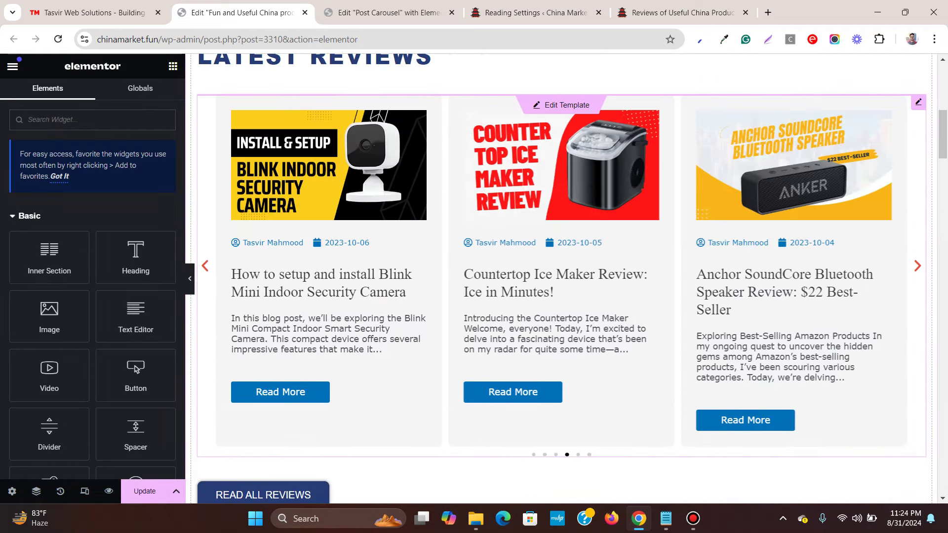
scroll(562, 276, "down", 3)
scroll(562, 276, "up", 4)
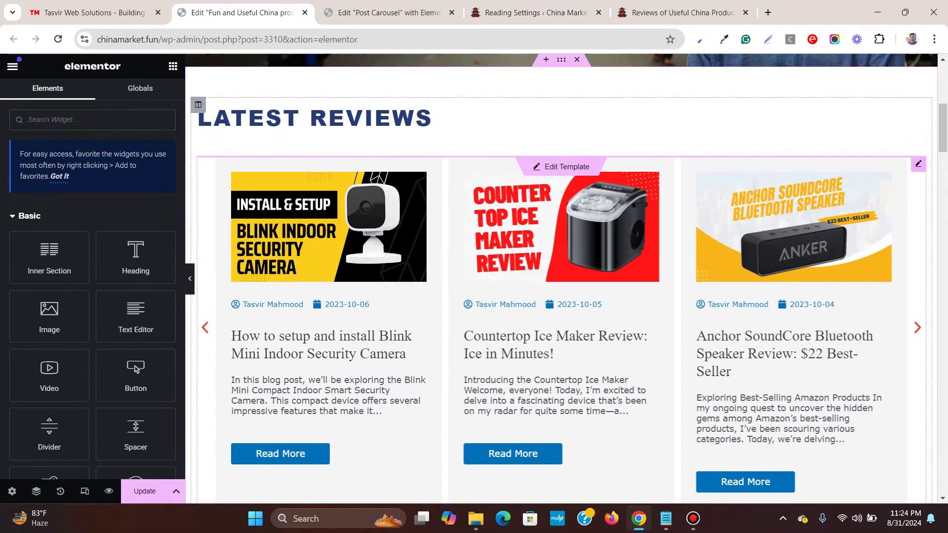
Set the Loop Carousel's number of slides to 12 and update the home page
left_click(918, 164)
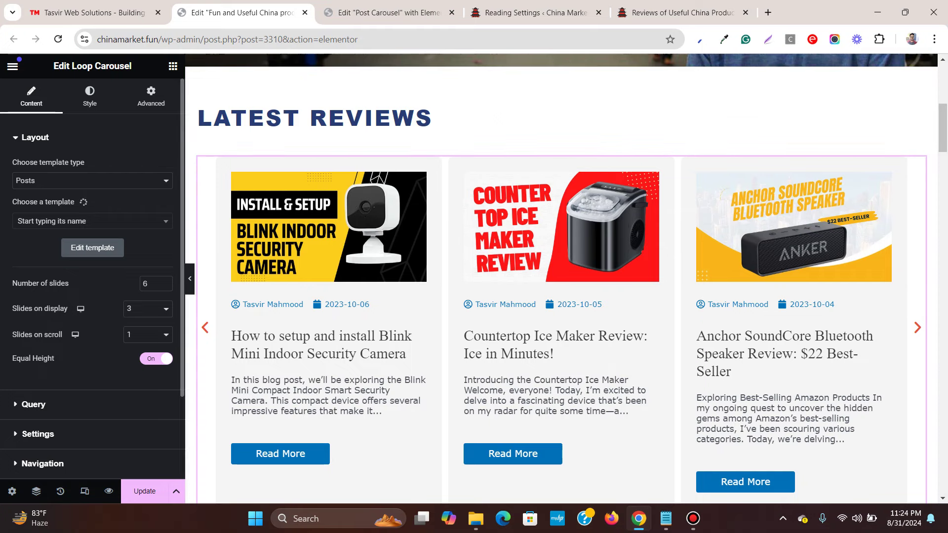
scroll(561, 277, "down", 1)
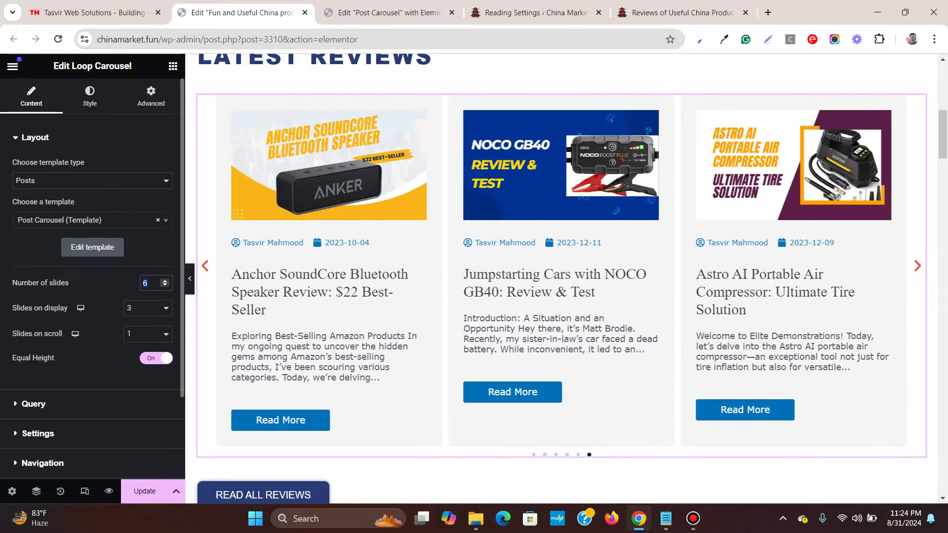
type("12")
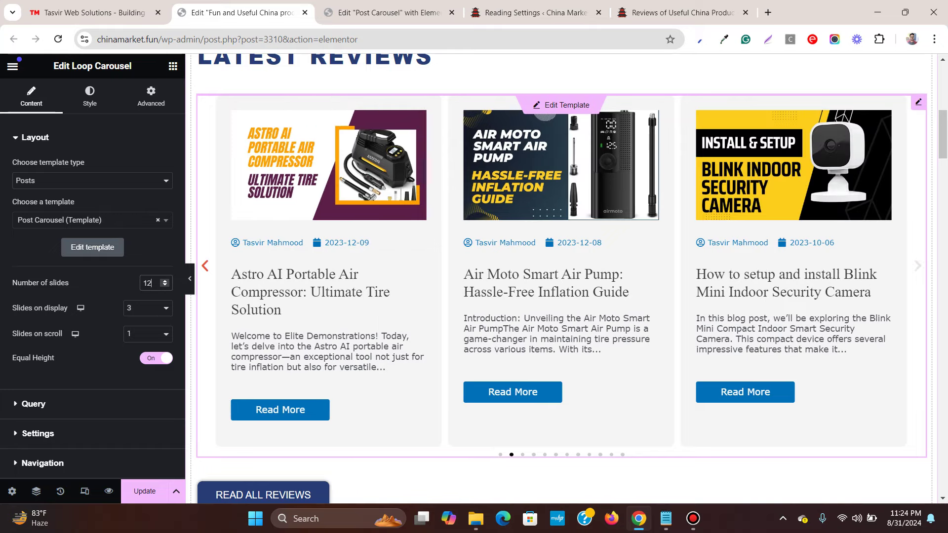
key("ctrl+s")
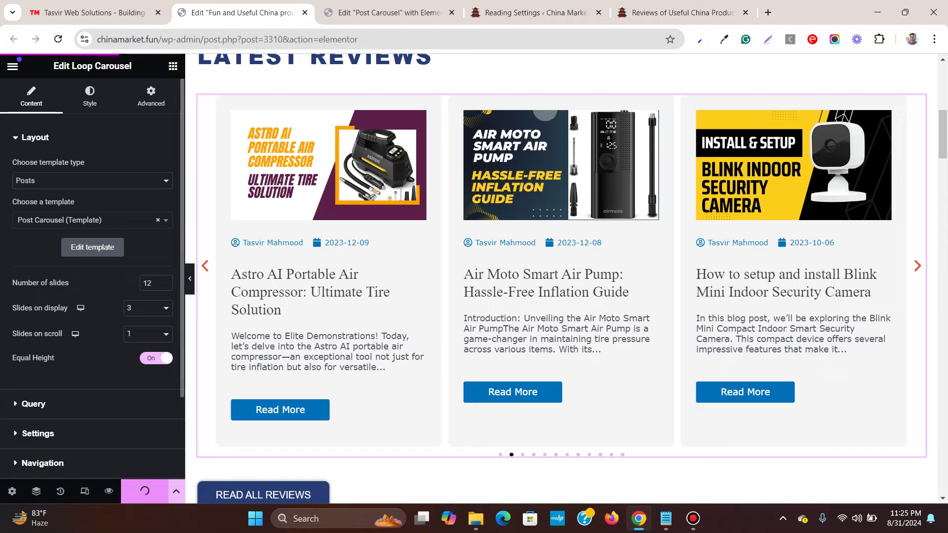
Reload the live China Market home page and check its carousel against the Tasvir Web Solutions example
left_click(94, 13)
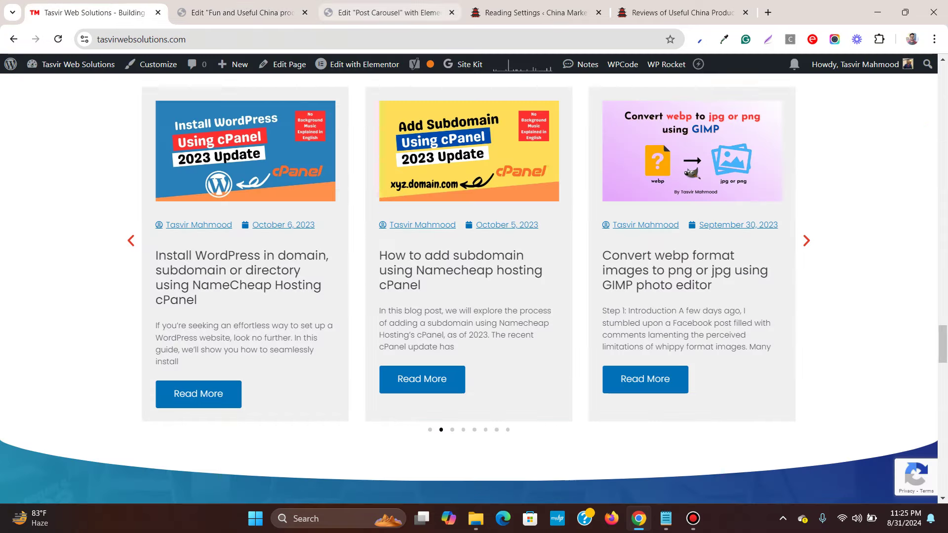
left_click(682, 12)
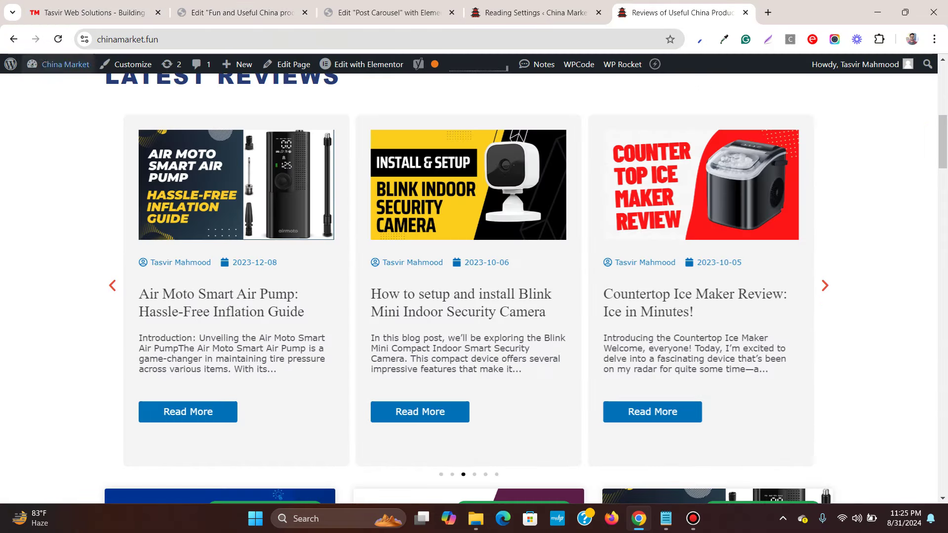
left_click(58, 39)
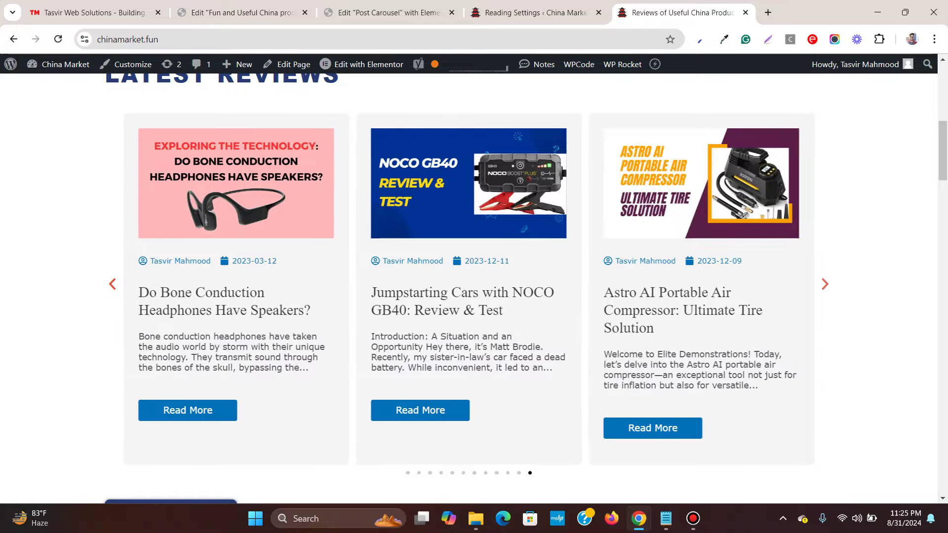
Test the Read More link of "Do Bone Conduction Headphones Have Speakers?", look through the post and return to the home page's carousel
left_click(187, 411)
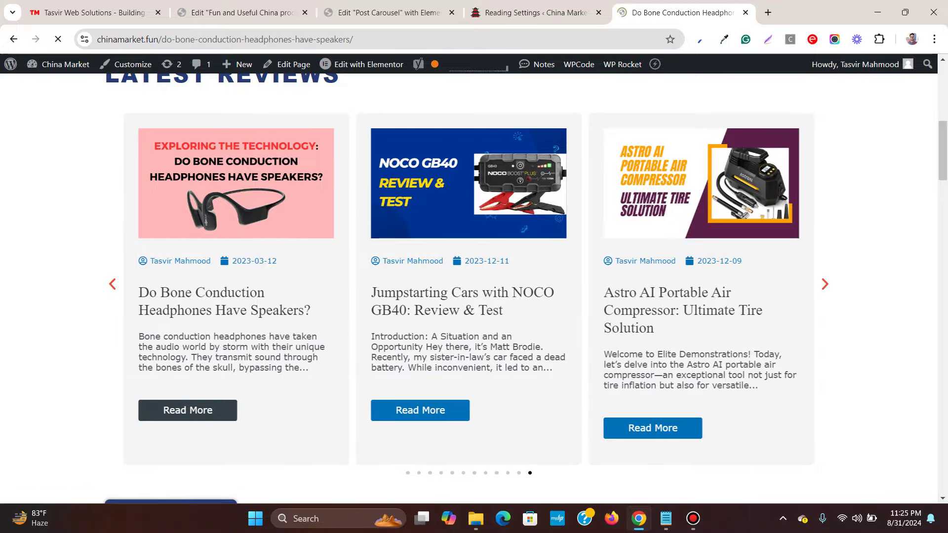
scroll(469, 287, "down", 15)
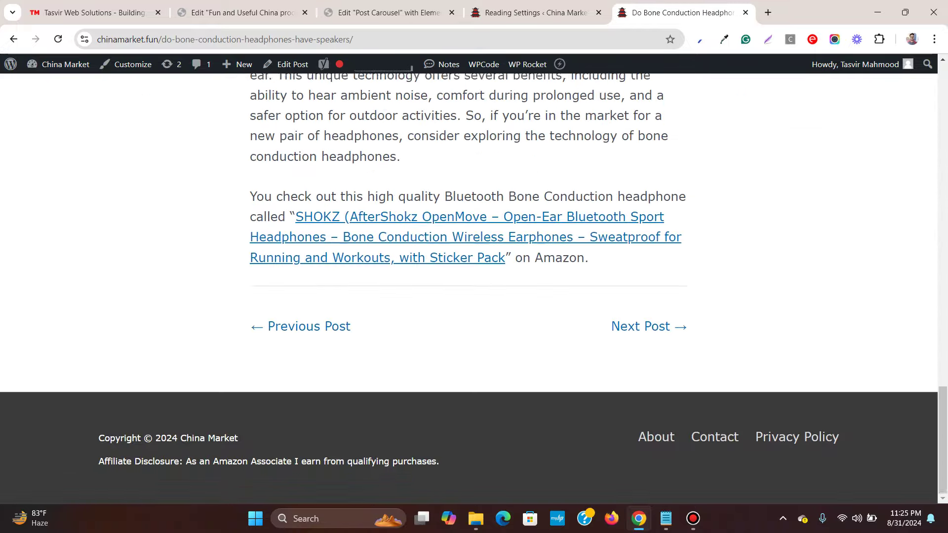
scroll(469, 286, "up", 10)
scroll(469, 287, "up", 10)
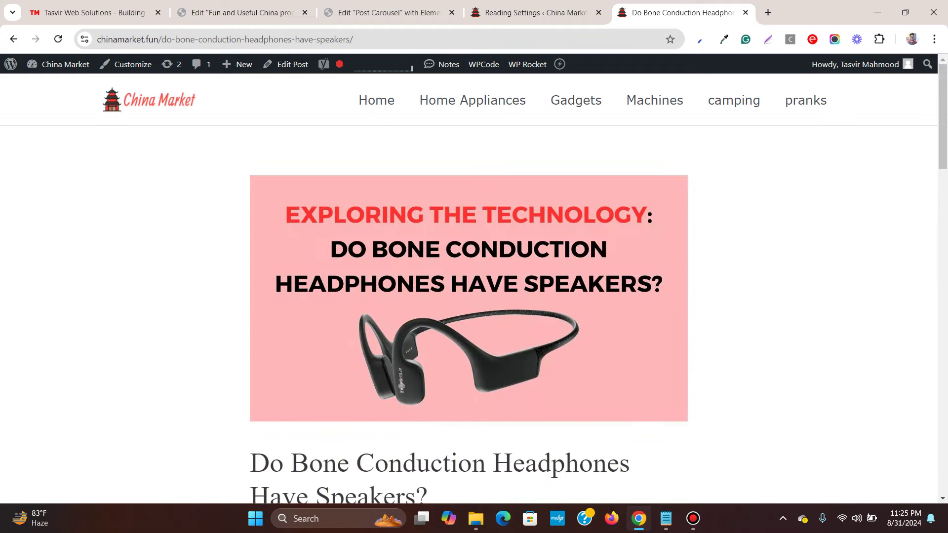
left_click(149, 100)
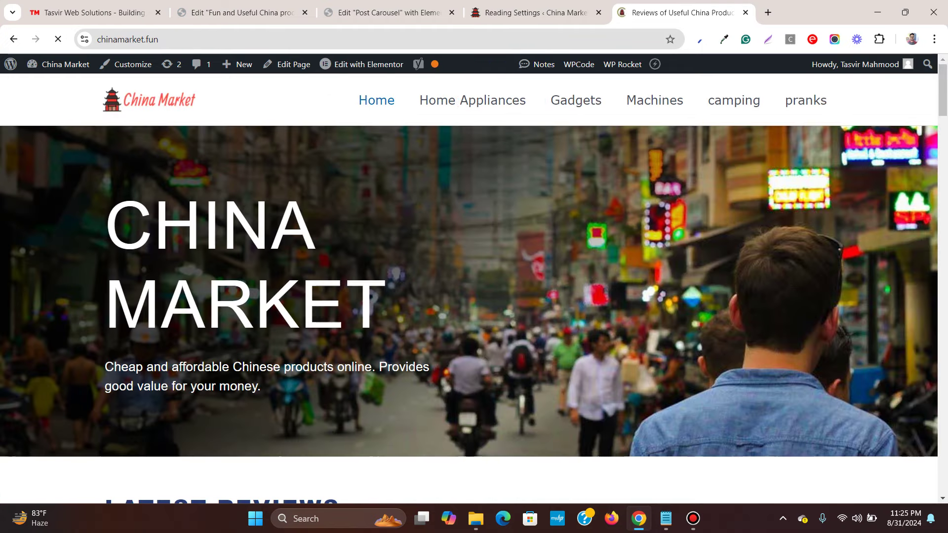
scroll(469, 286, "down", 8)
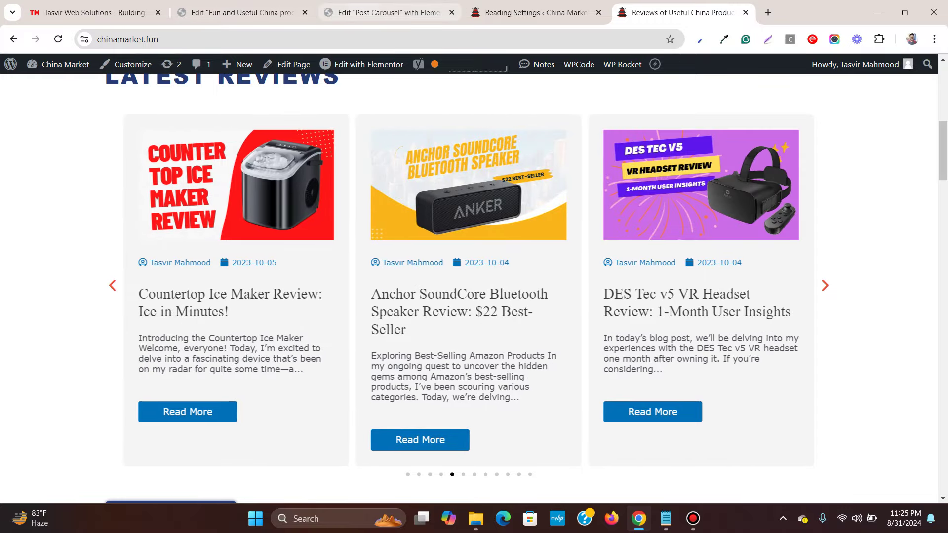
Set the Loop Carousel's gap between slides to 24 and update the home page
left_click(390, 12)
left_click(242, 12)
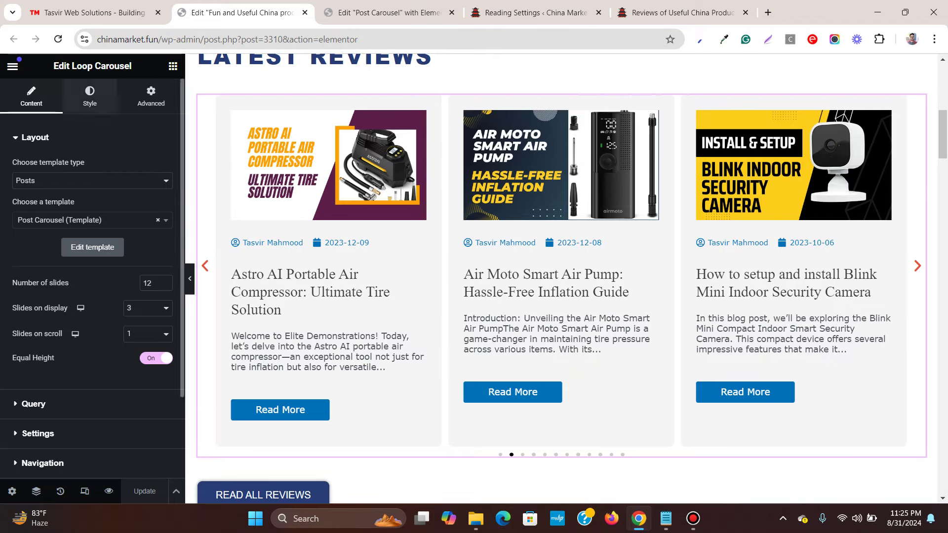
left_click(89, 97)
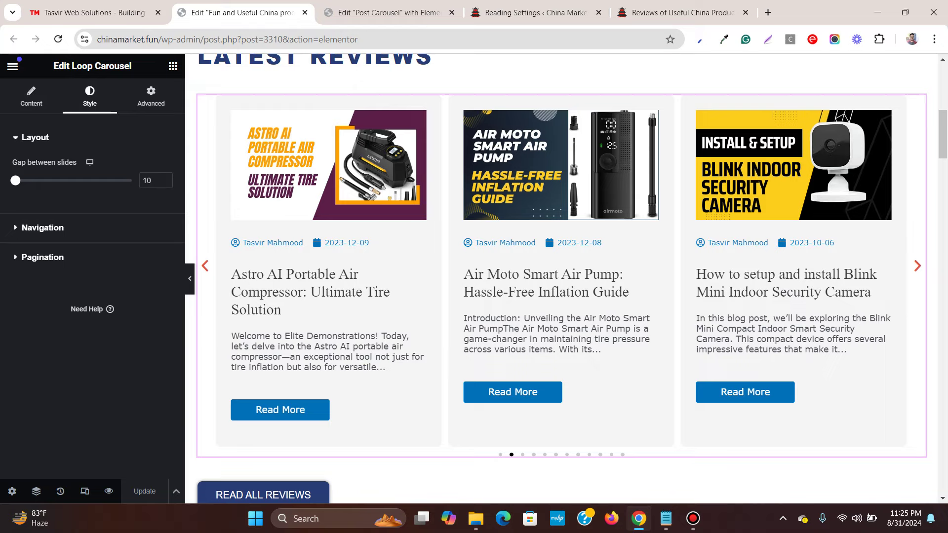
left_click_drag(15, 180, 19, 180)
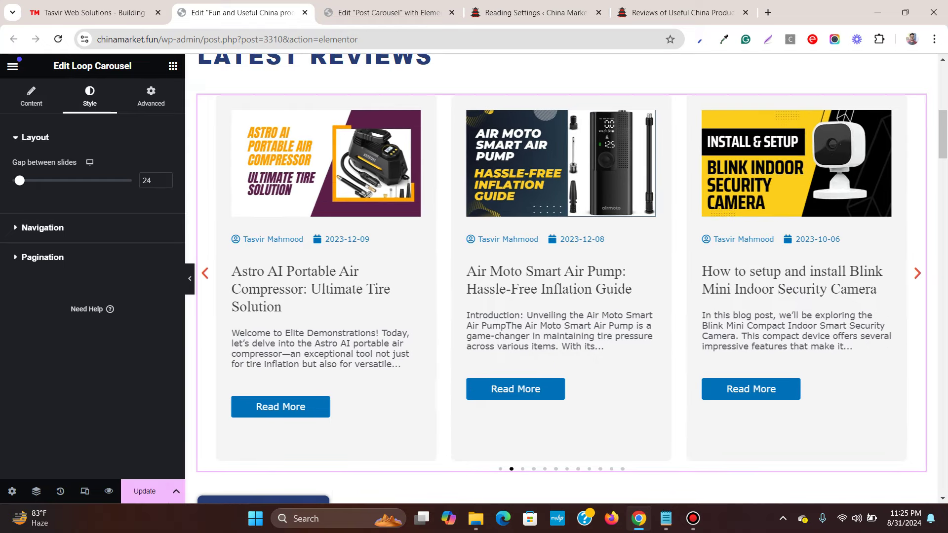
left_click(144, 491)
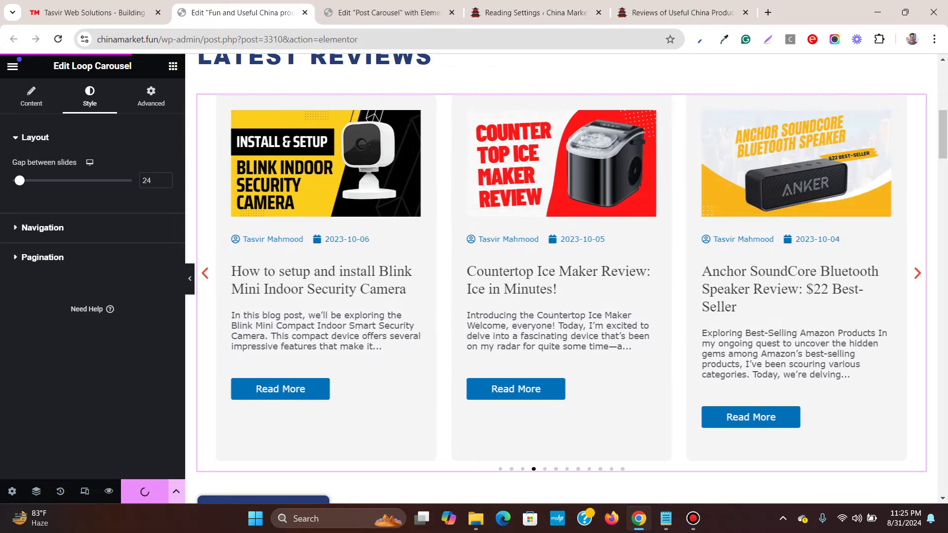
Preview the Loop Carousel in responsive mode at the tablet portrait and mobile portrait sizes
left_click(84, 491)
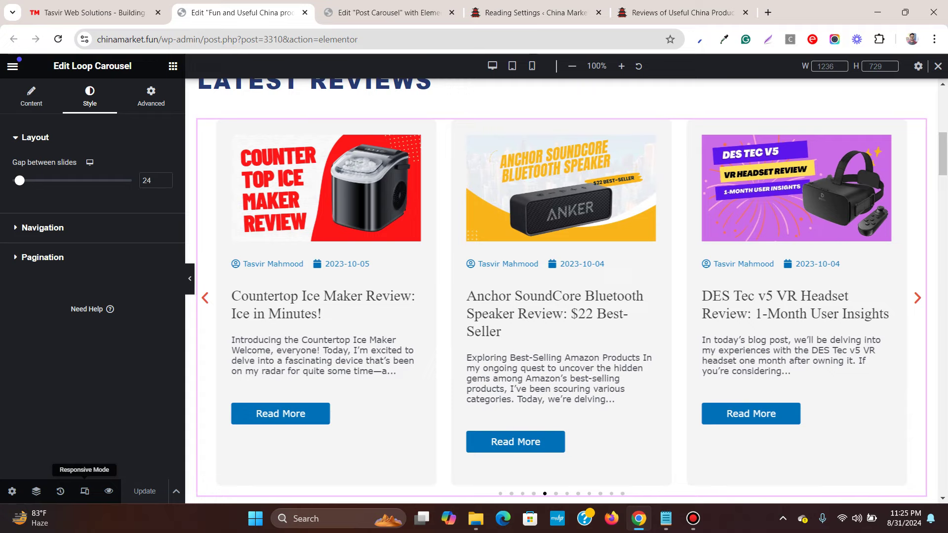
left_click(512, 66)
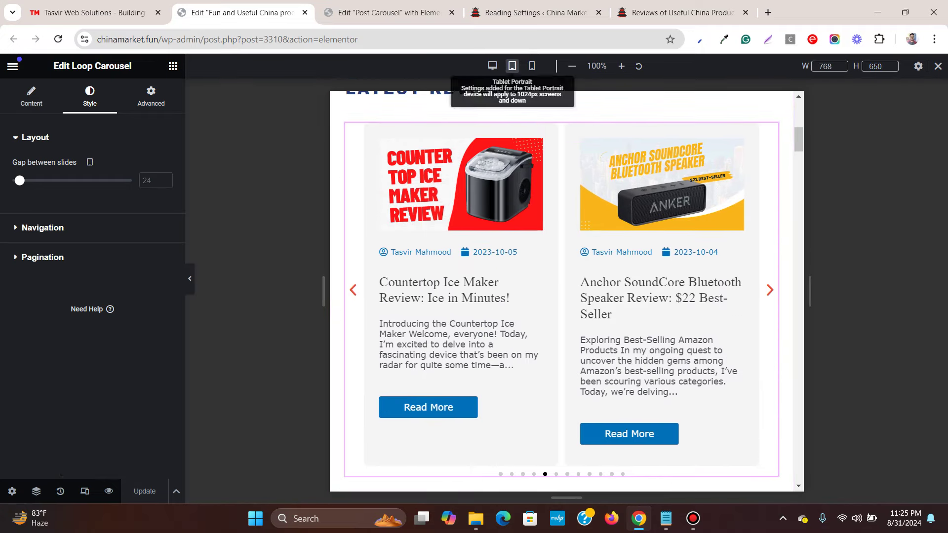
left_click(532, 65)
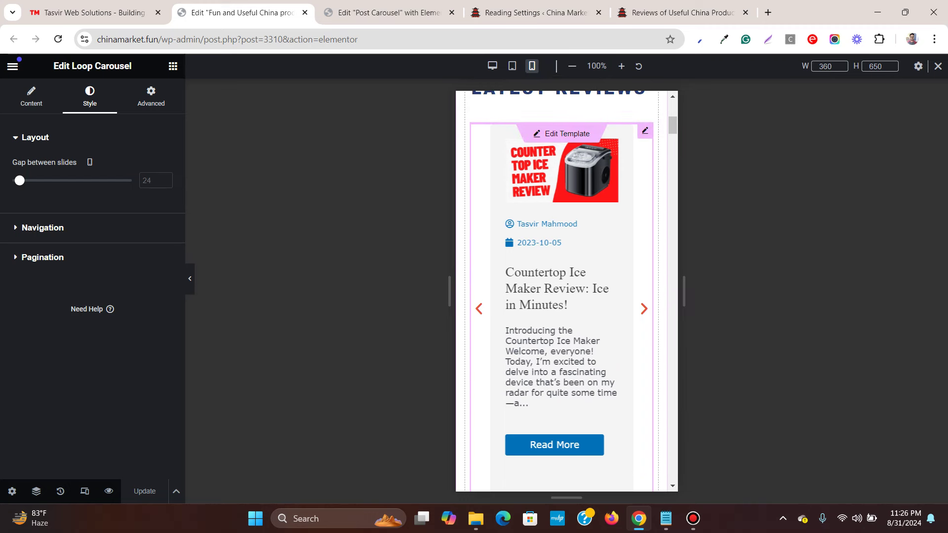
Look over the Latest Reviews carousel down to its pagination in the mobile preview and return the editor to the desktop view
scroll(566, 291, "down", 3)
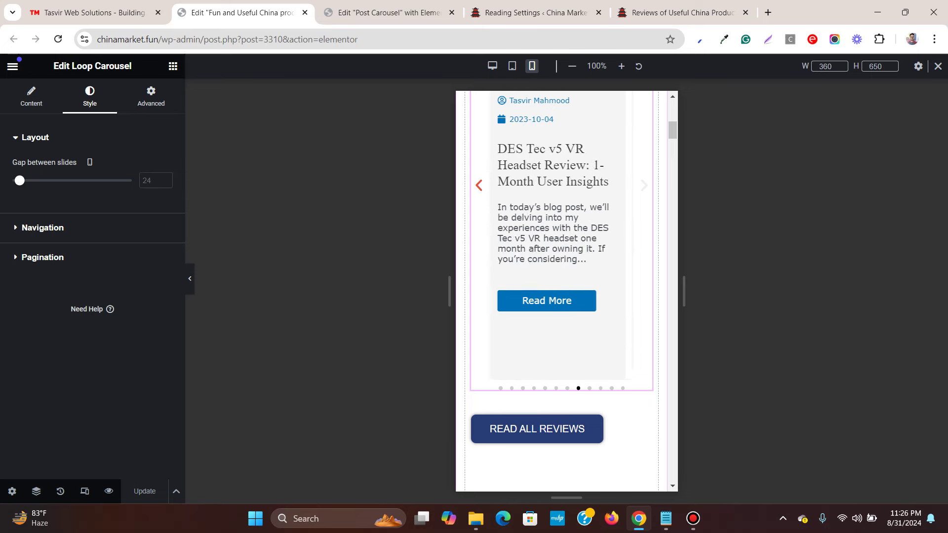
scroll(566, 292, "up", 3)
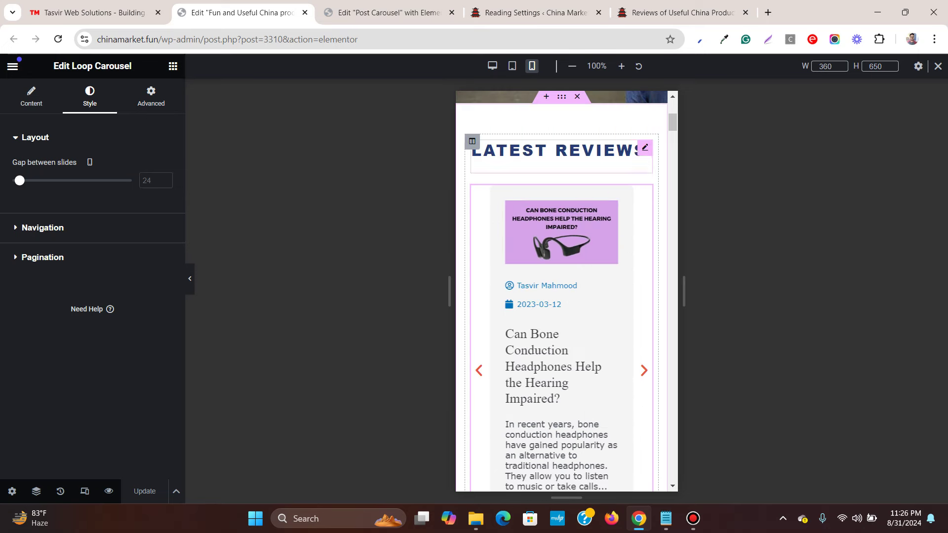
left_click(493, 66)
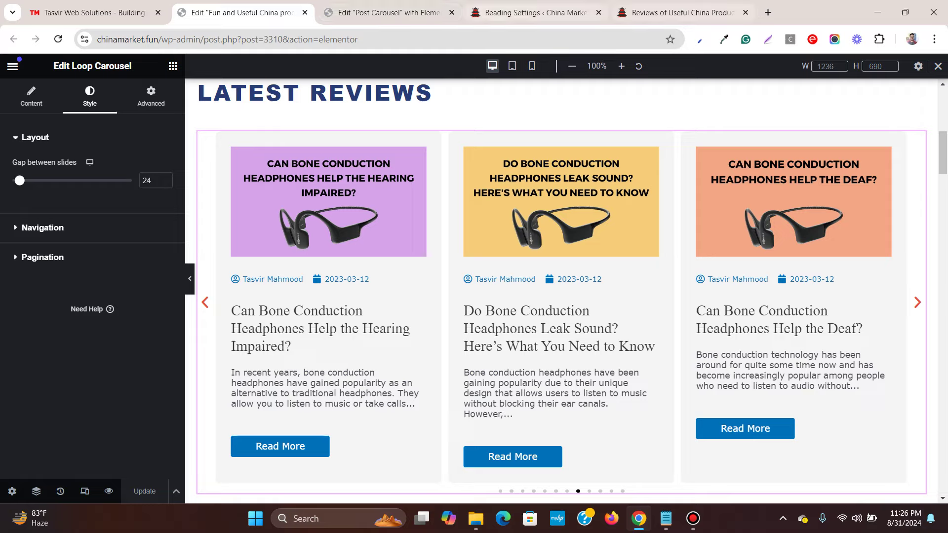
Review the live China Market home page, comparing the Latest Reviews carousel with the Home Appliances posts grid below it
left_click(676, 13)
scroll(469, 288, "down", 2)
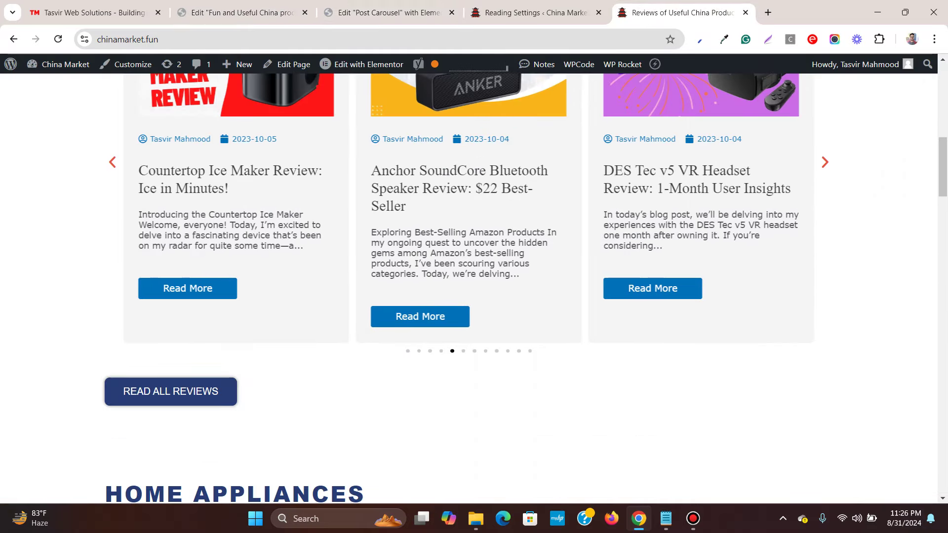
scroll(469, 289, "up", 2)
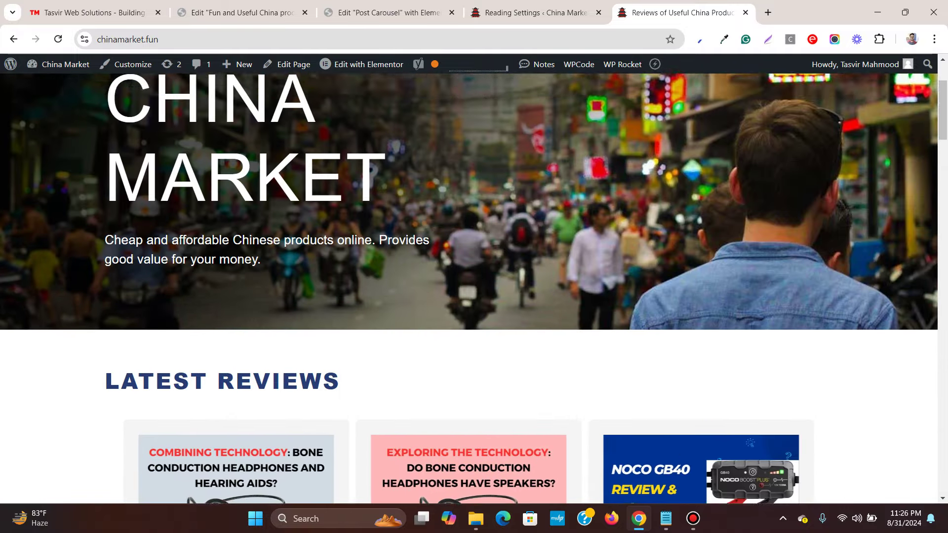
scroll(474, 286, "down", 2)
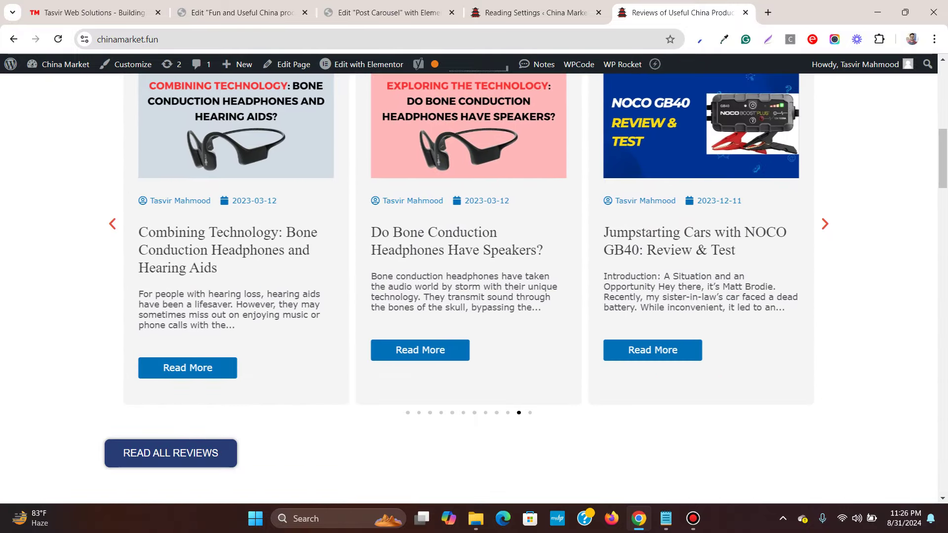
scroll(474, 287, "down", 9)
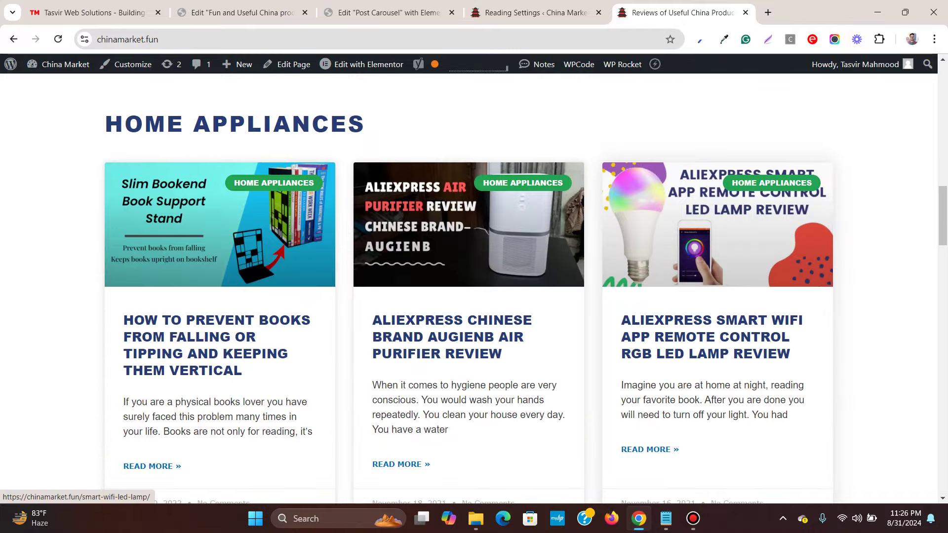
scroll(474, 287, "down", 4)
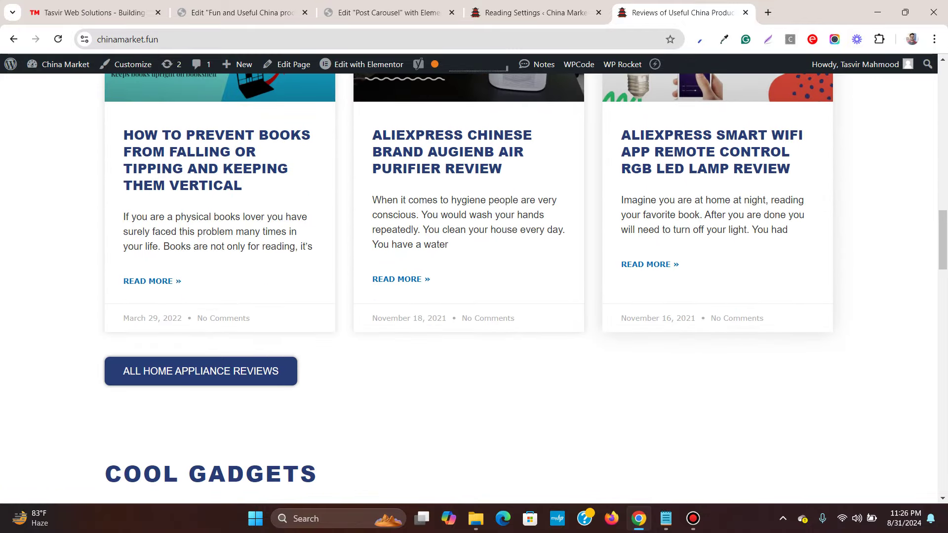